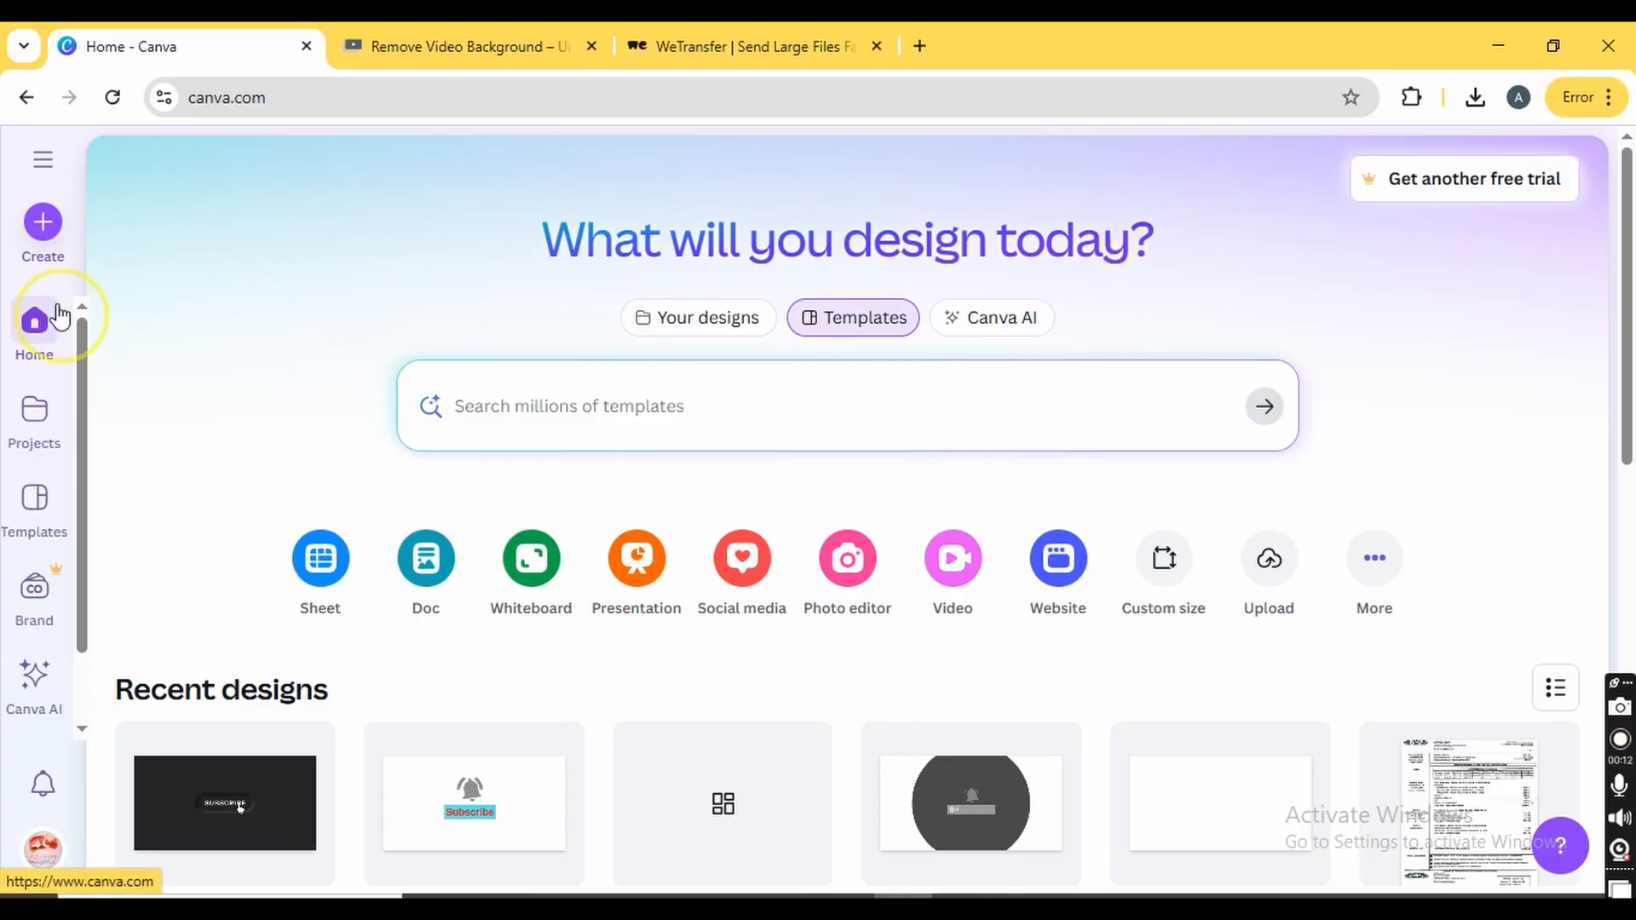
# - Create a new blank Presentation (16:9) design
pyautogui.click(35, 241)
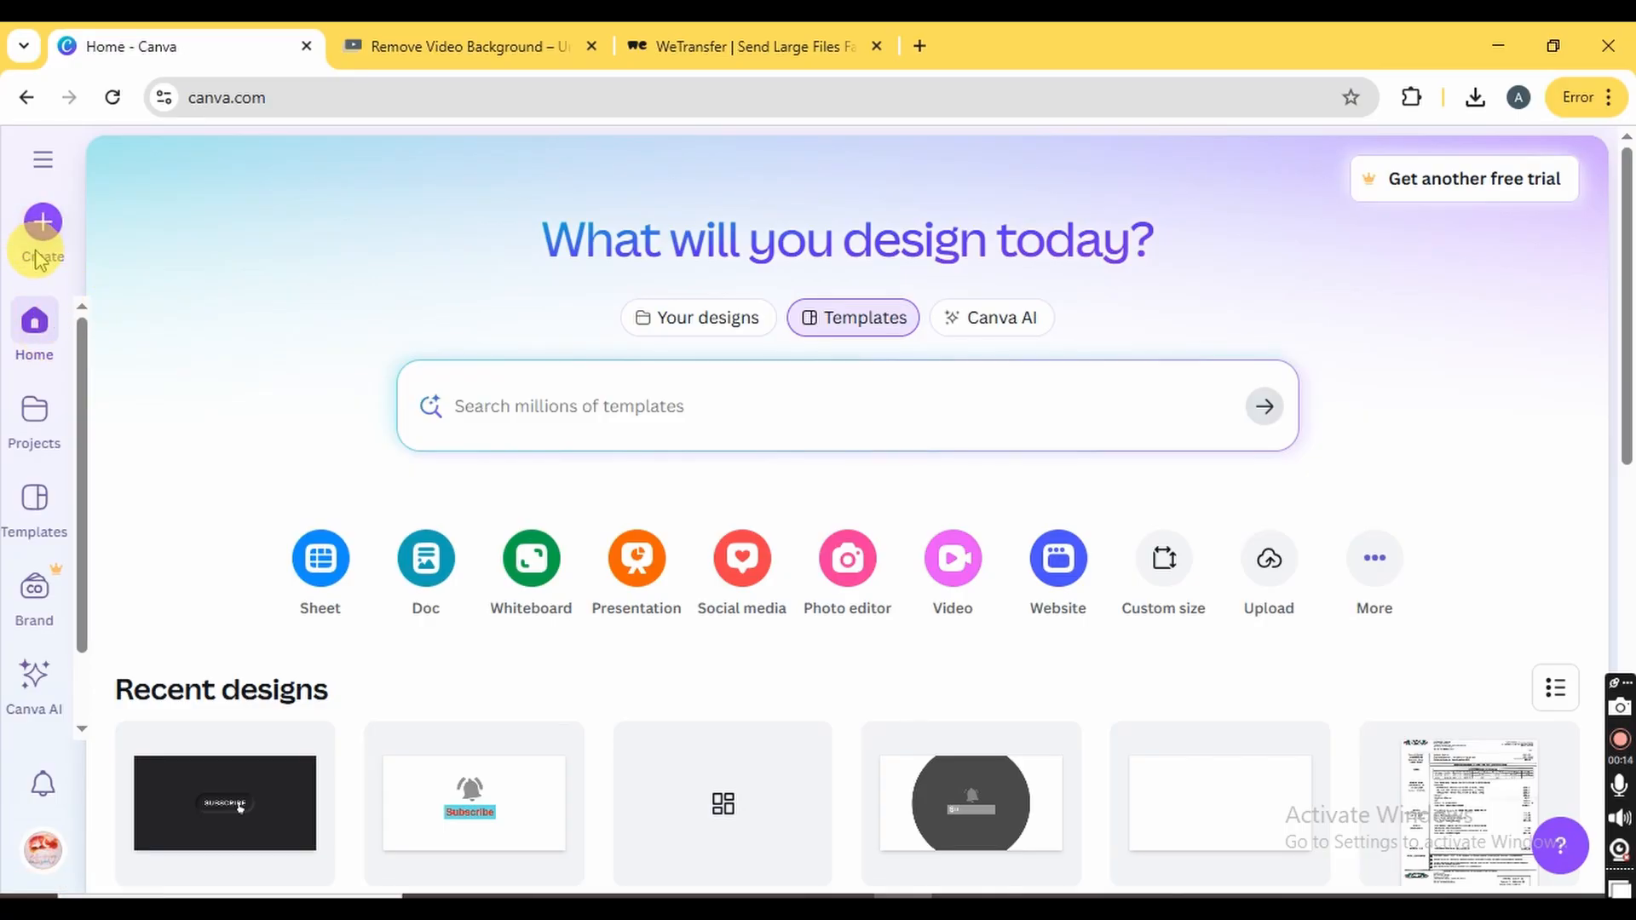
pyautogui.click(45, 223)
pyautogui.click(44, 221)
pyautogui.click(45, 221)
pyautogui.click(44, 222)
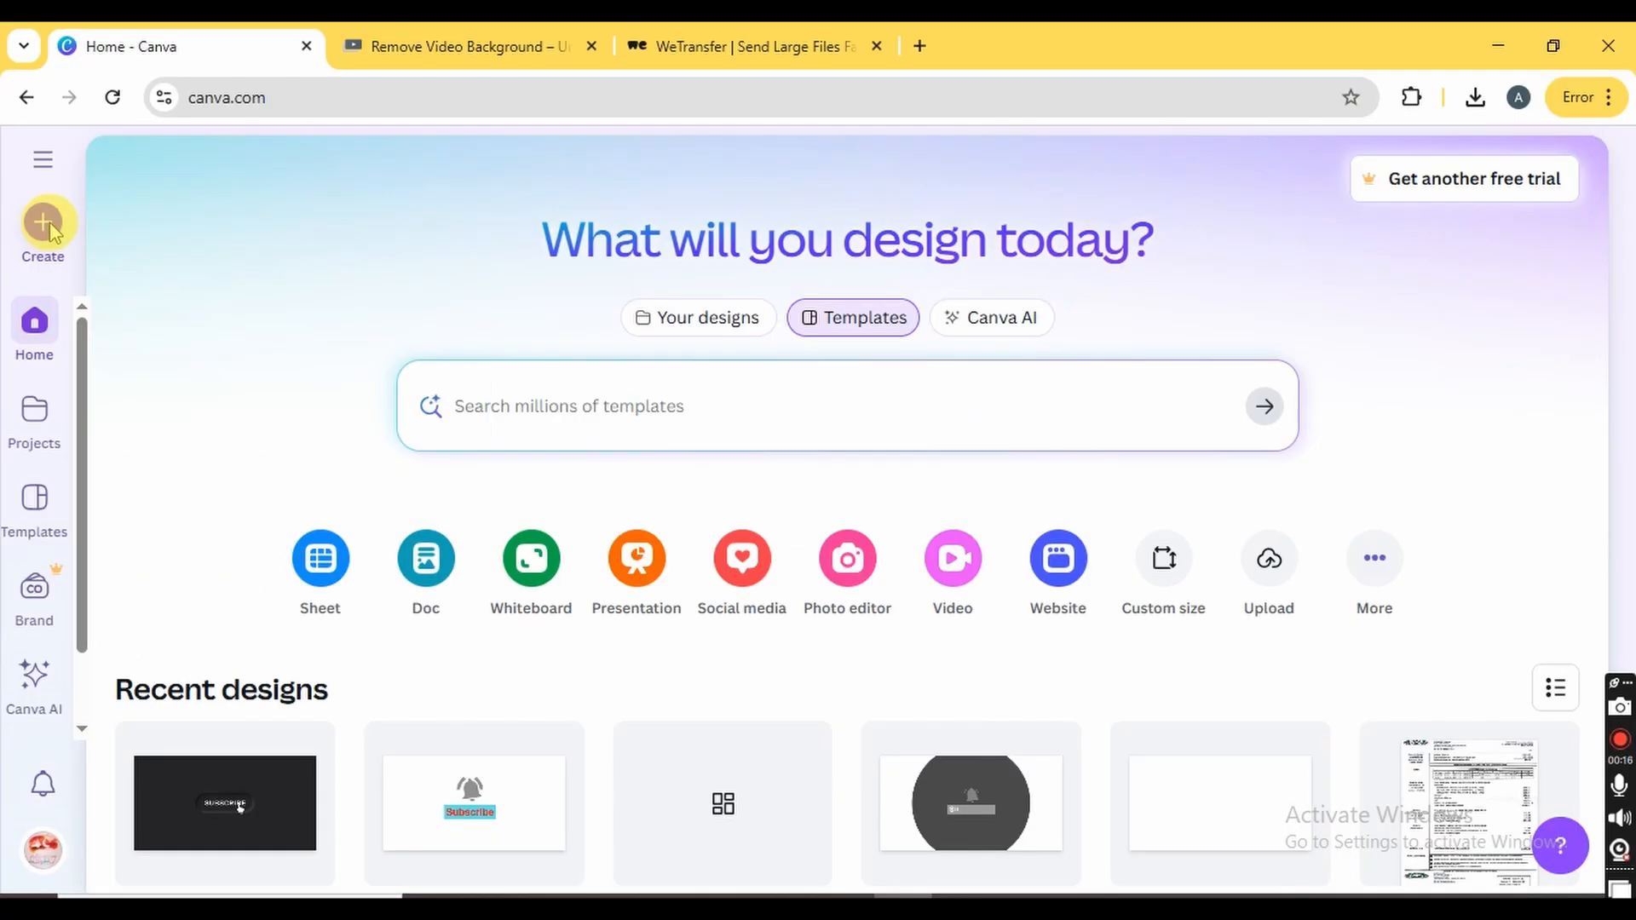
pyautogui.click(44, 221)
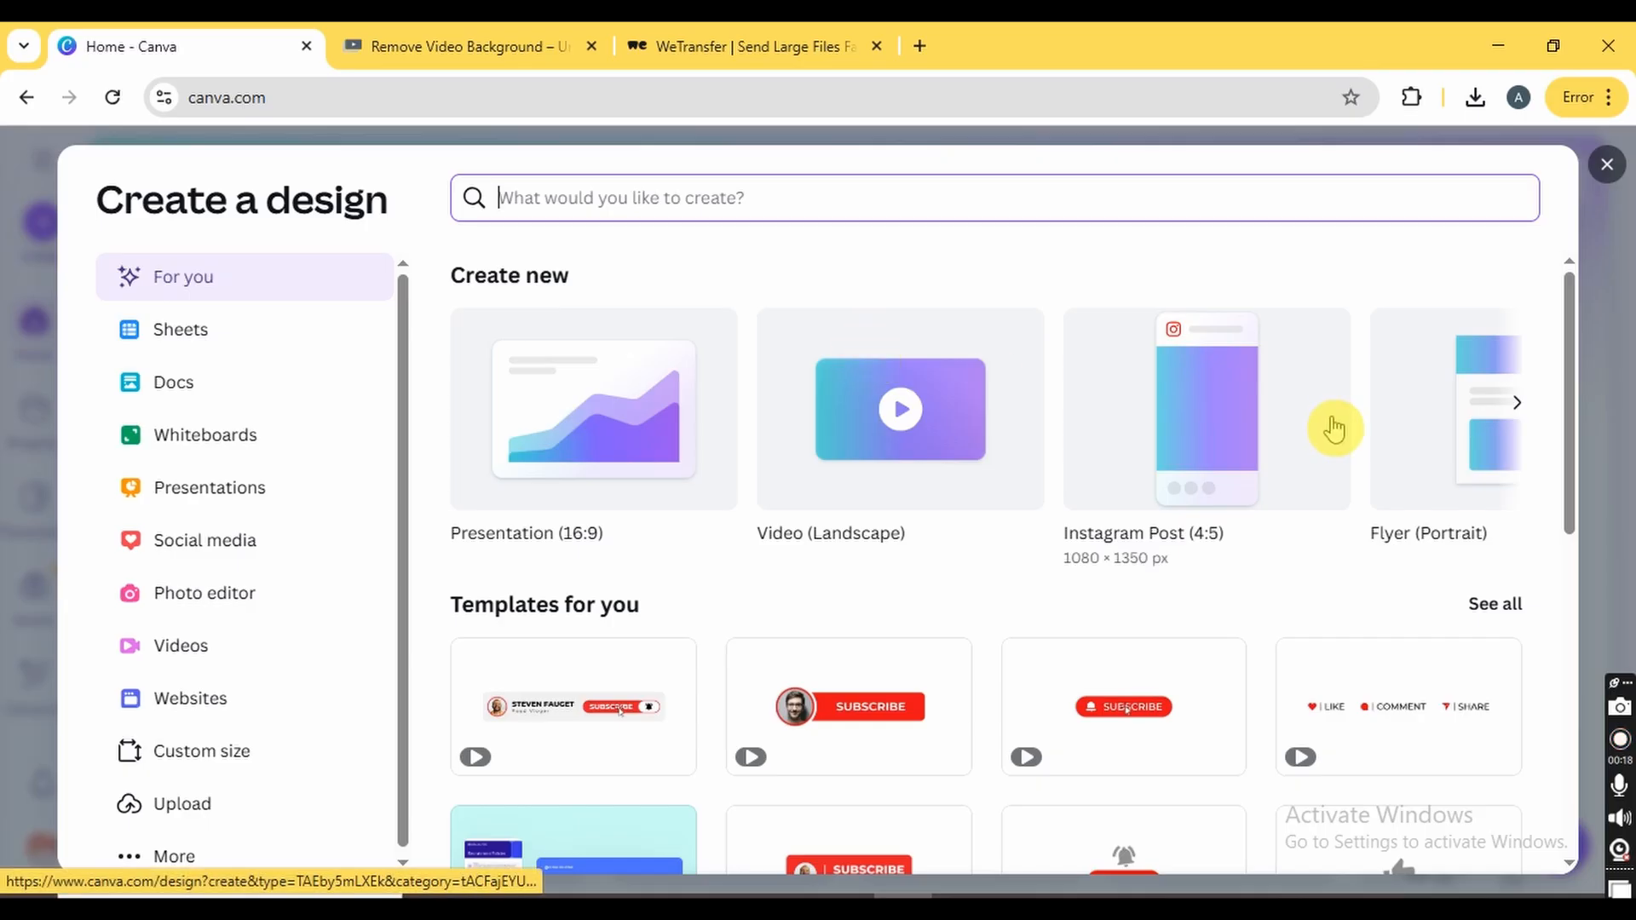
pyautogui.hscroll(5, 1089, 448)
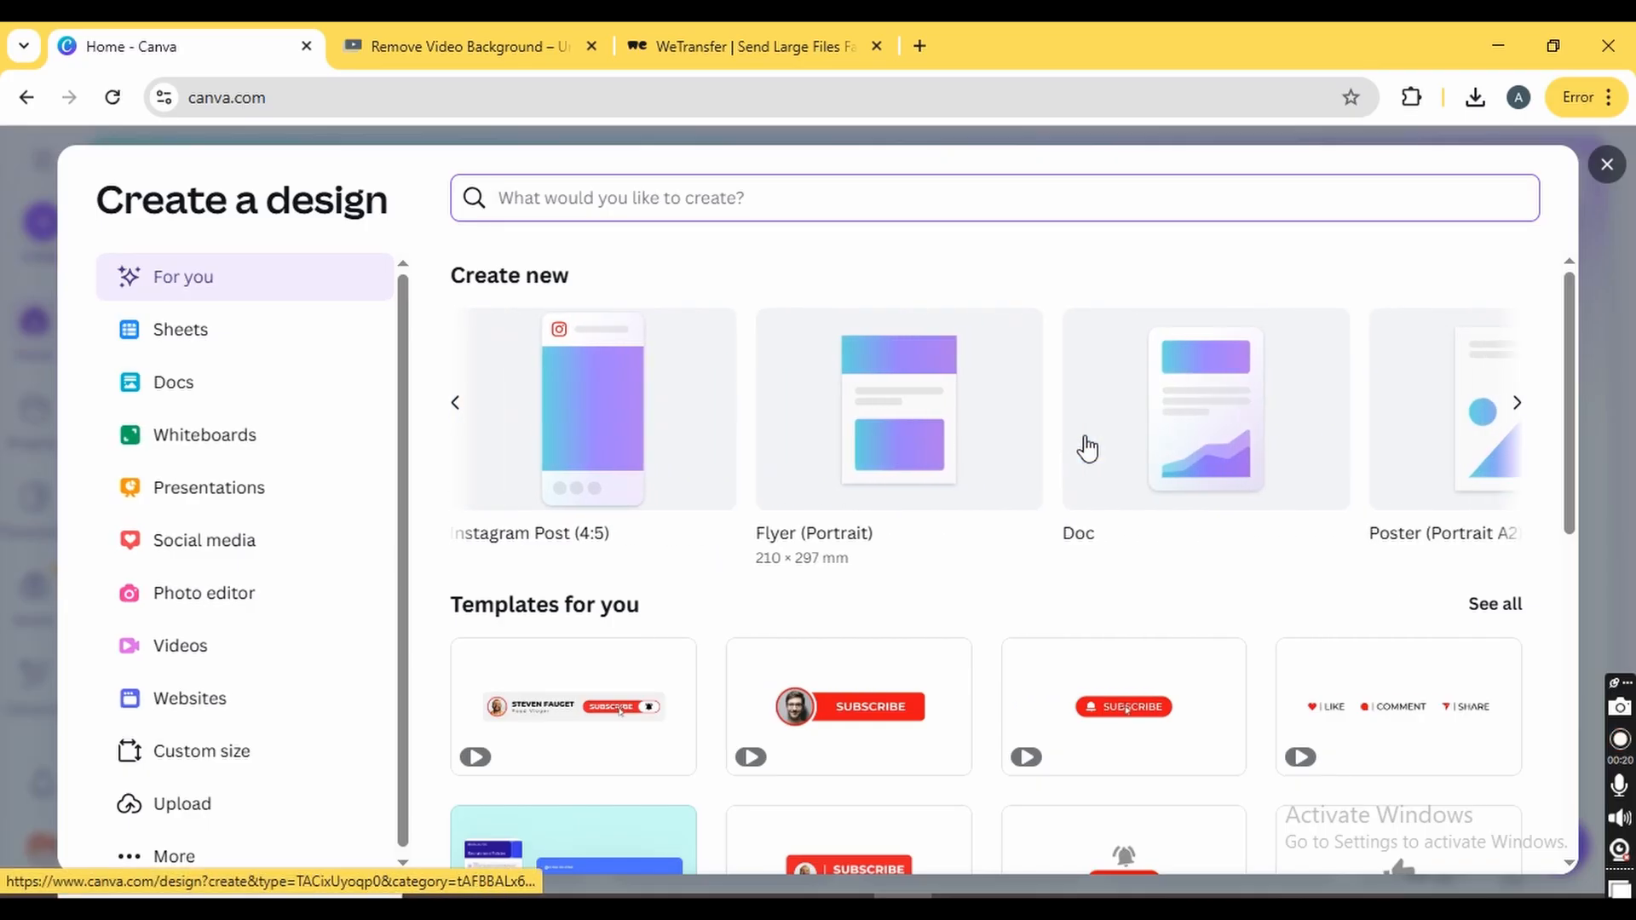
pyautogui.hscroll(-2, 1088, 447)
pyautogui.hscroll(-2, 1089, 447)
pyautogui.click(528, 381)
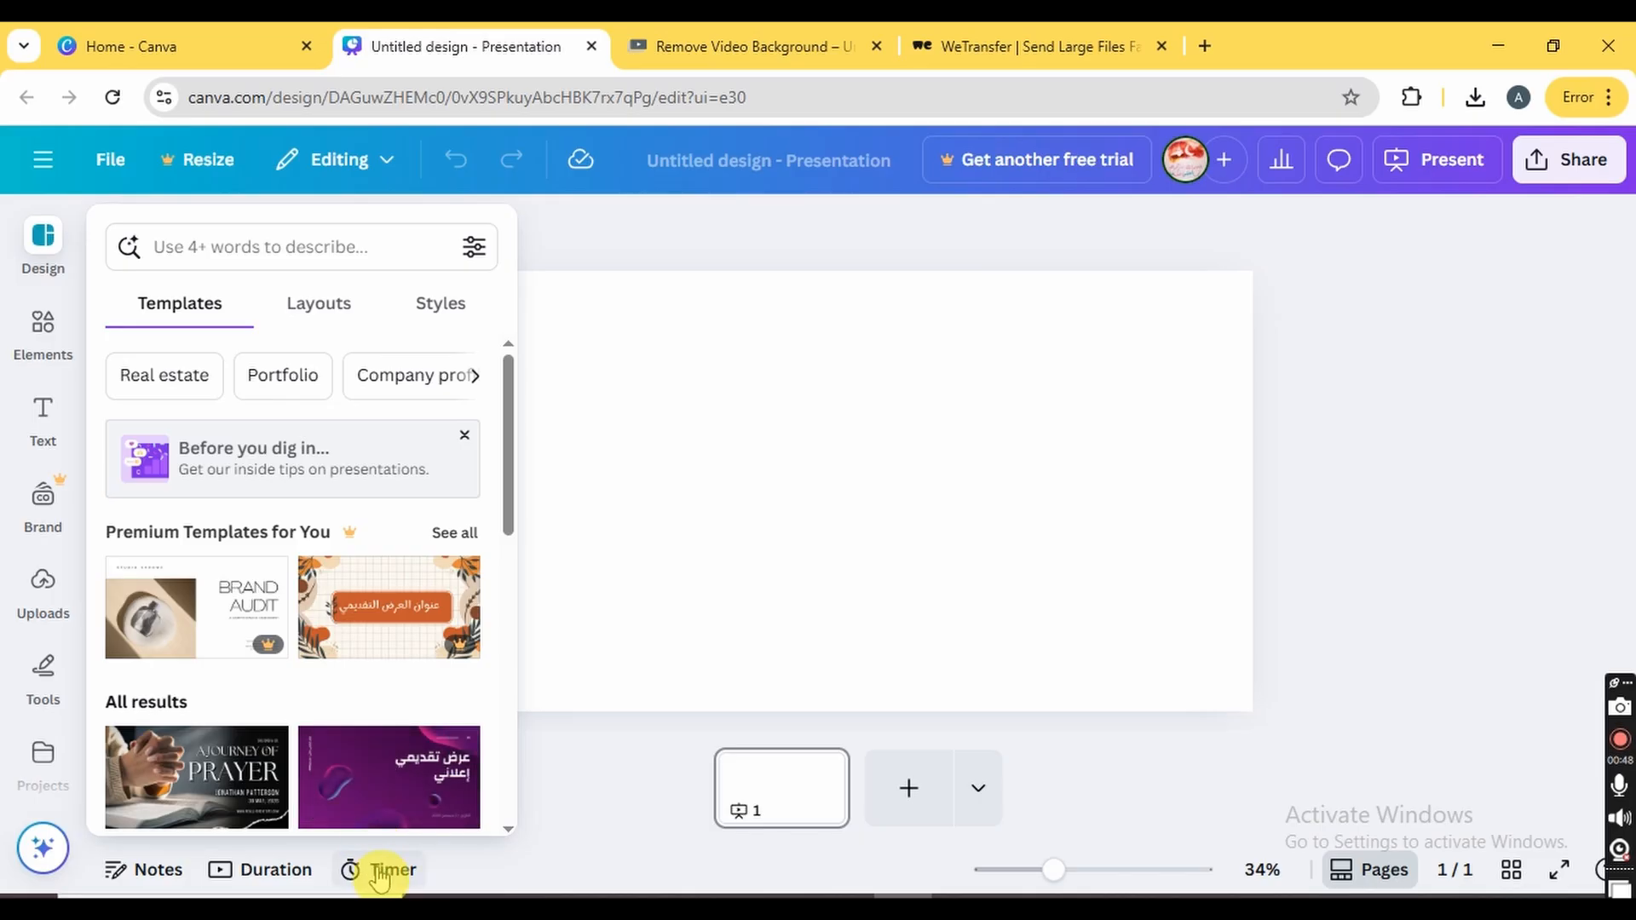
# - Show the page durations on a timeline and shorten the blank page to 4.4 seconds
pyautogui.click(675, 399)
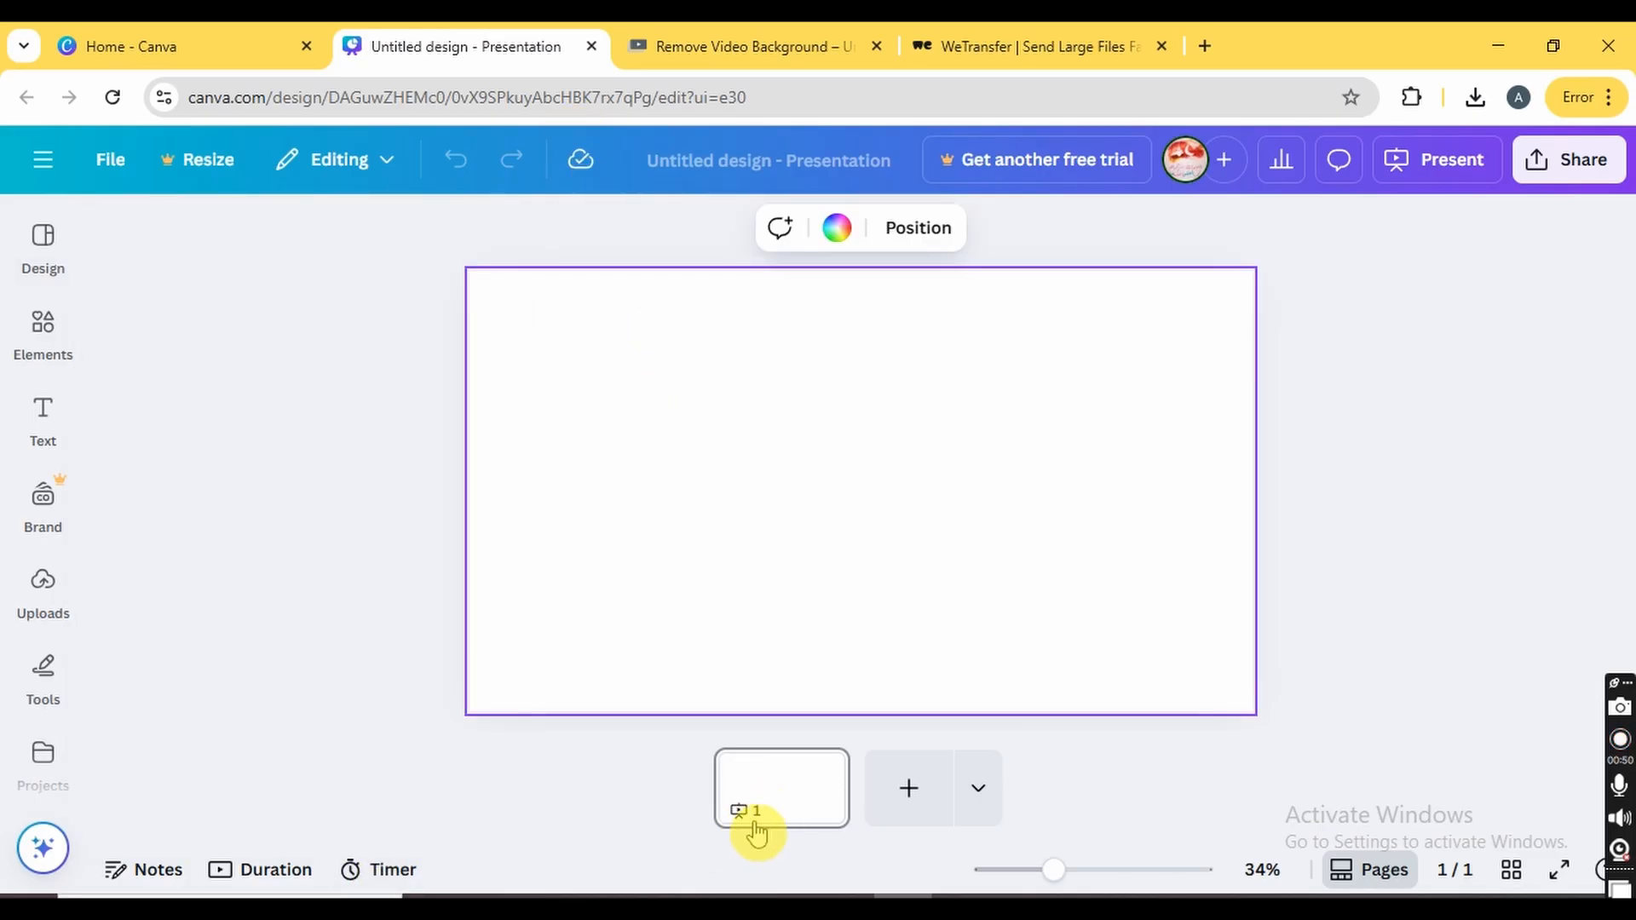
pyautogui.click(777, 789)
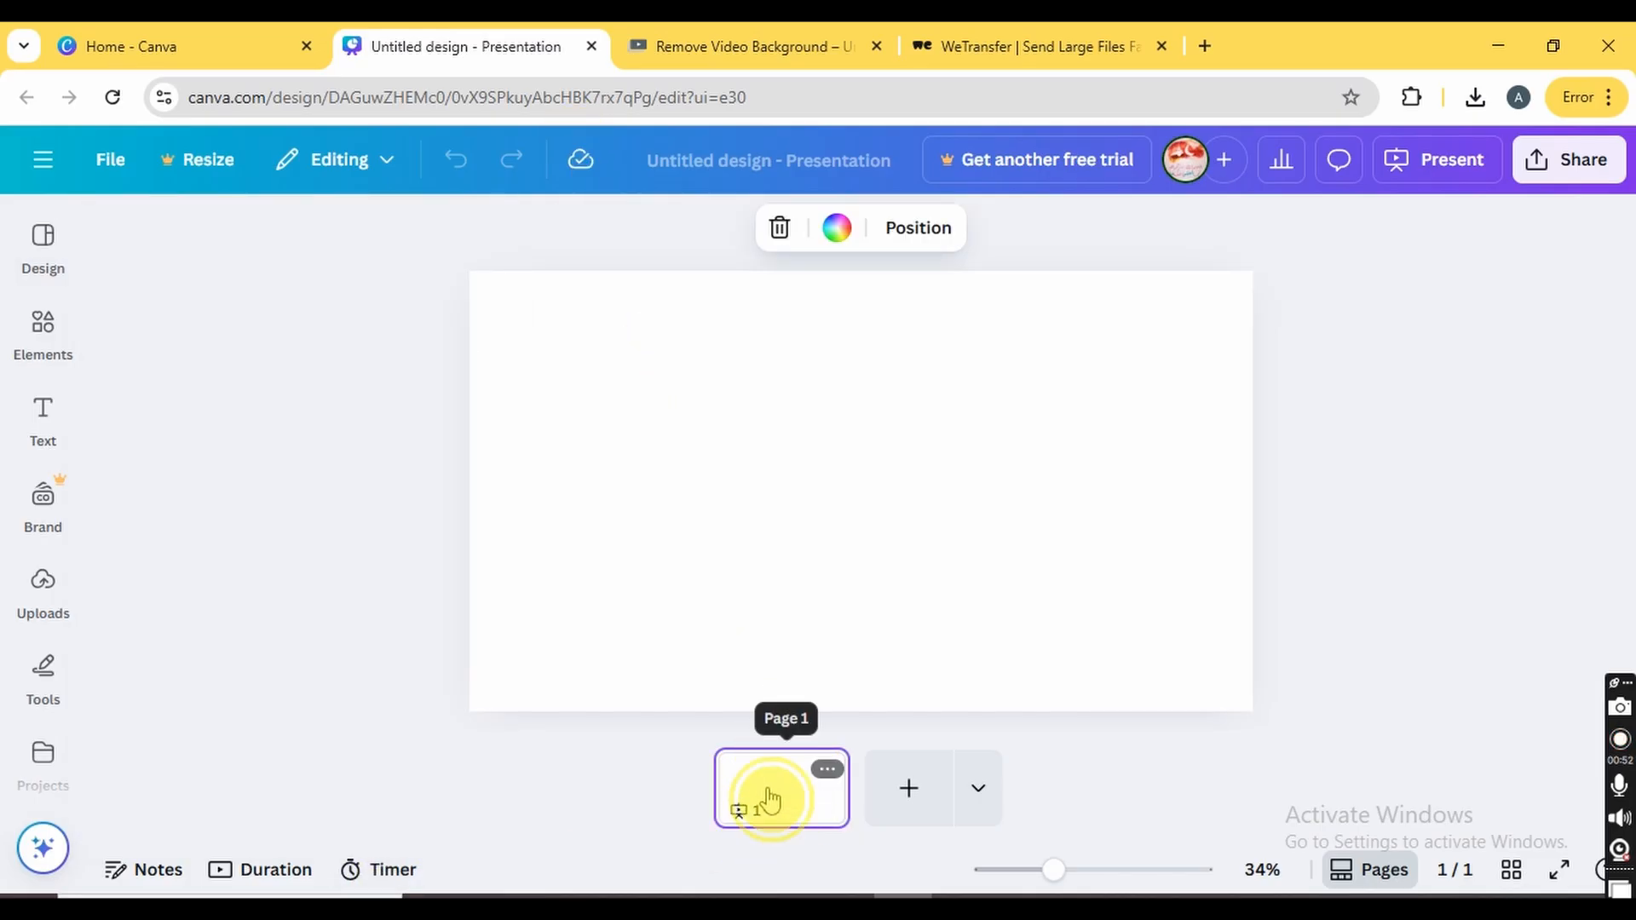
pyautogui.click(260, 871)
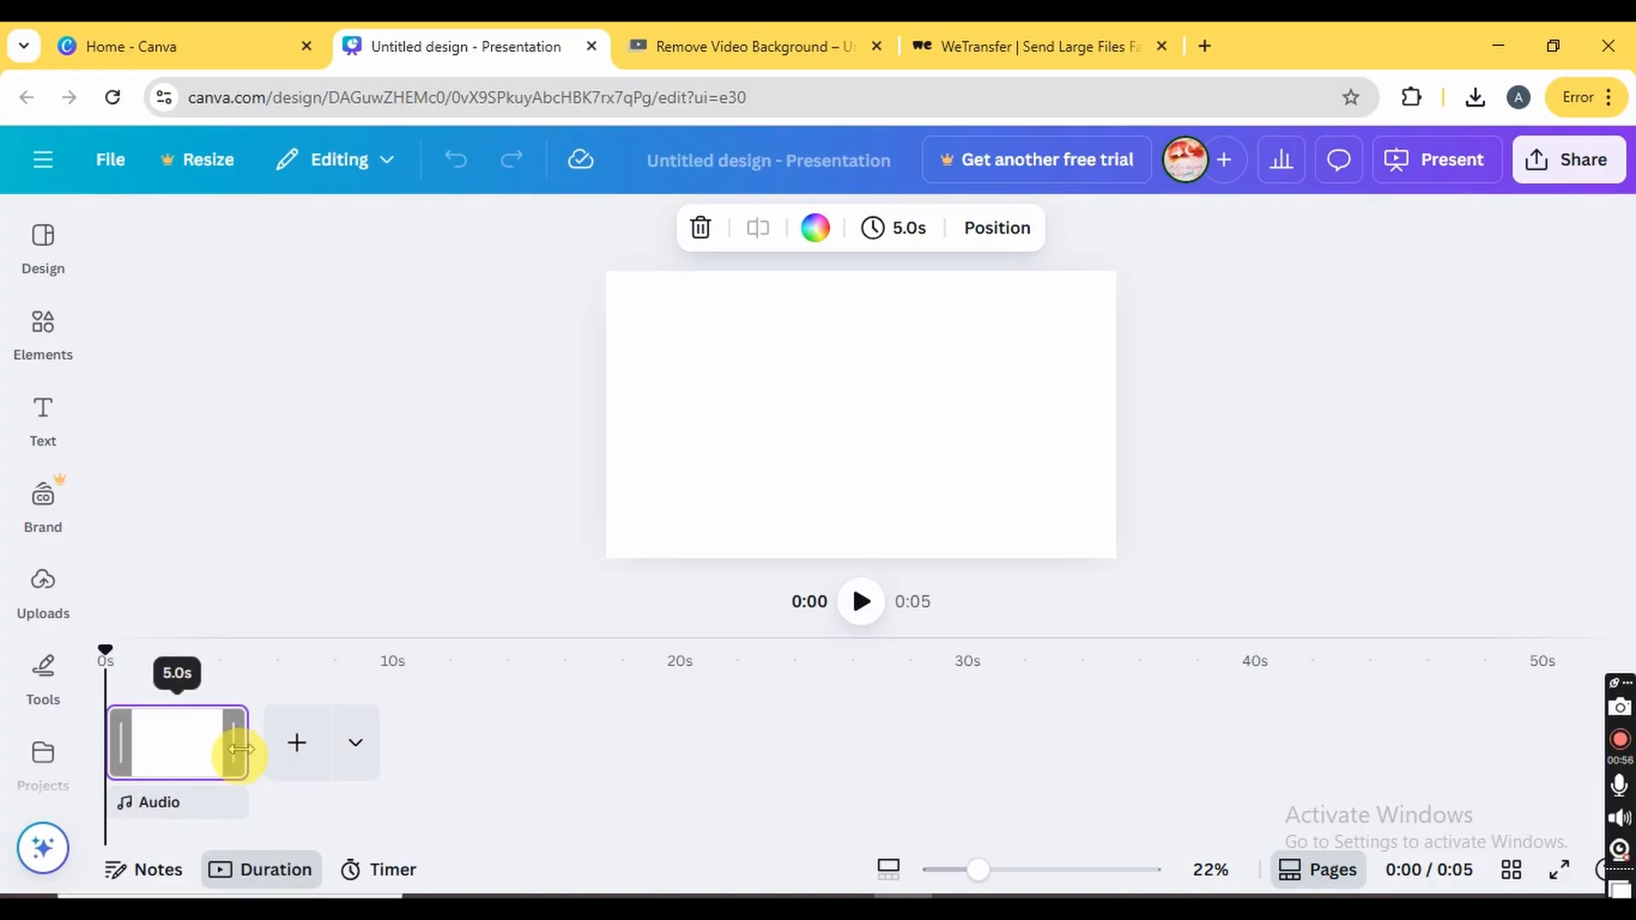
pyautogui.moveTo(265, 759); pyautogui.dragTo(226, 739)
# - Add a text box to the page, enlarge it to font size 61.6 and make it read "background"
pyautogui.click(49, 422)
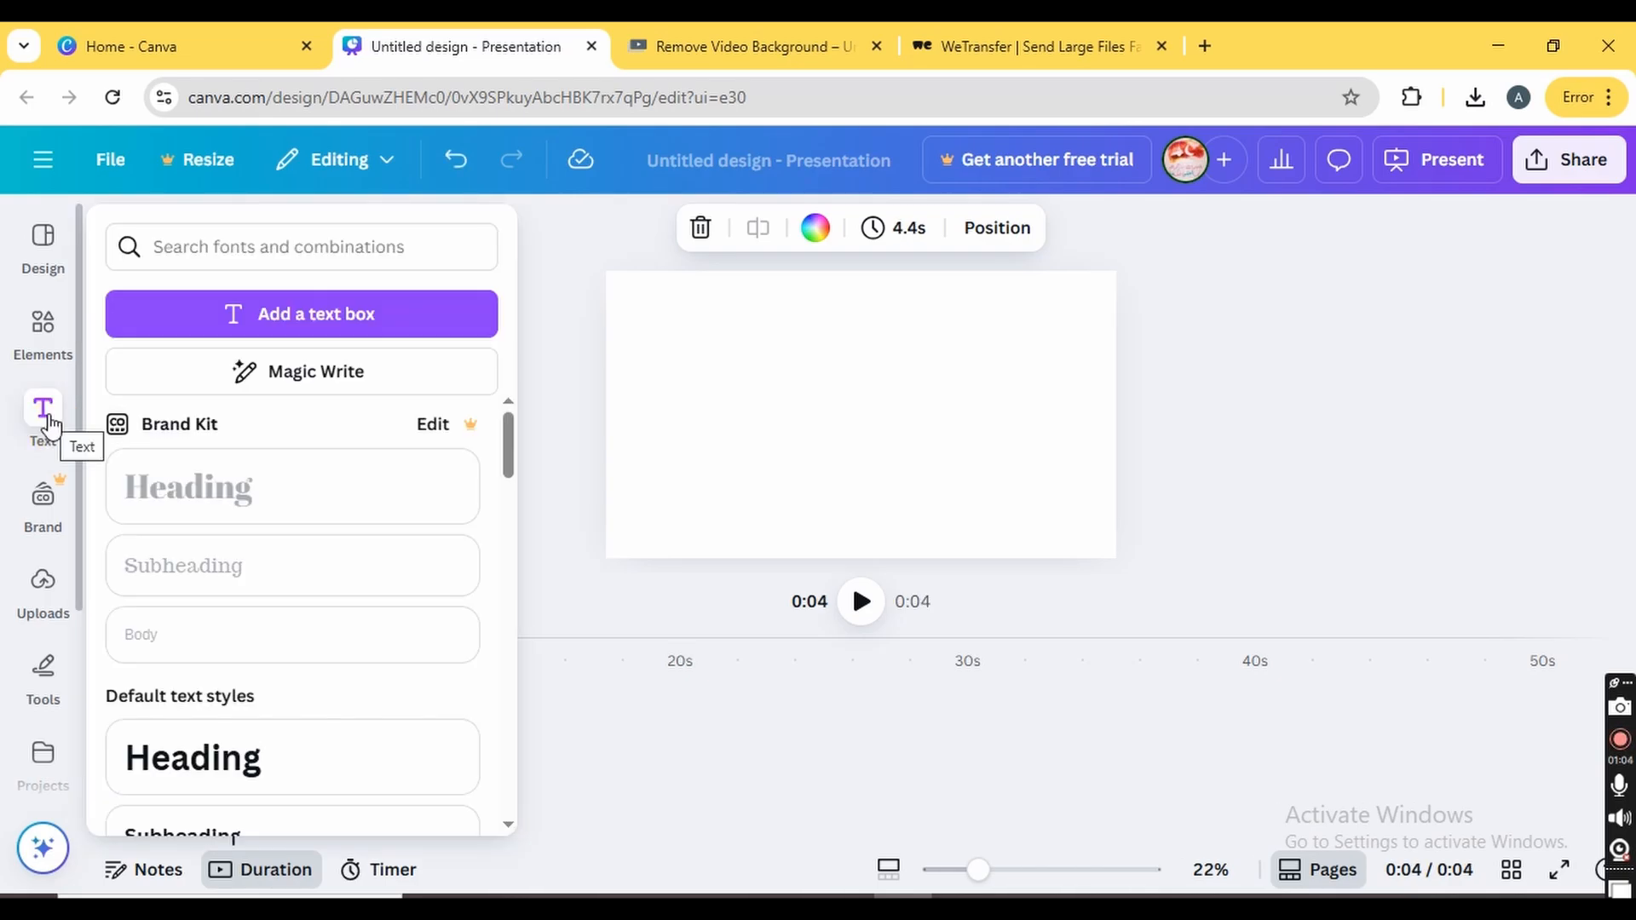
pyautogui.click(200, 323)
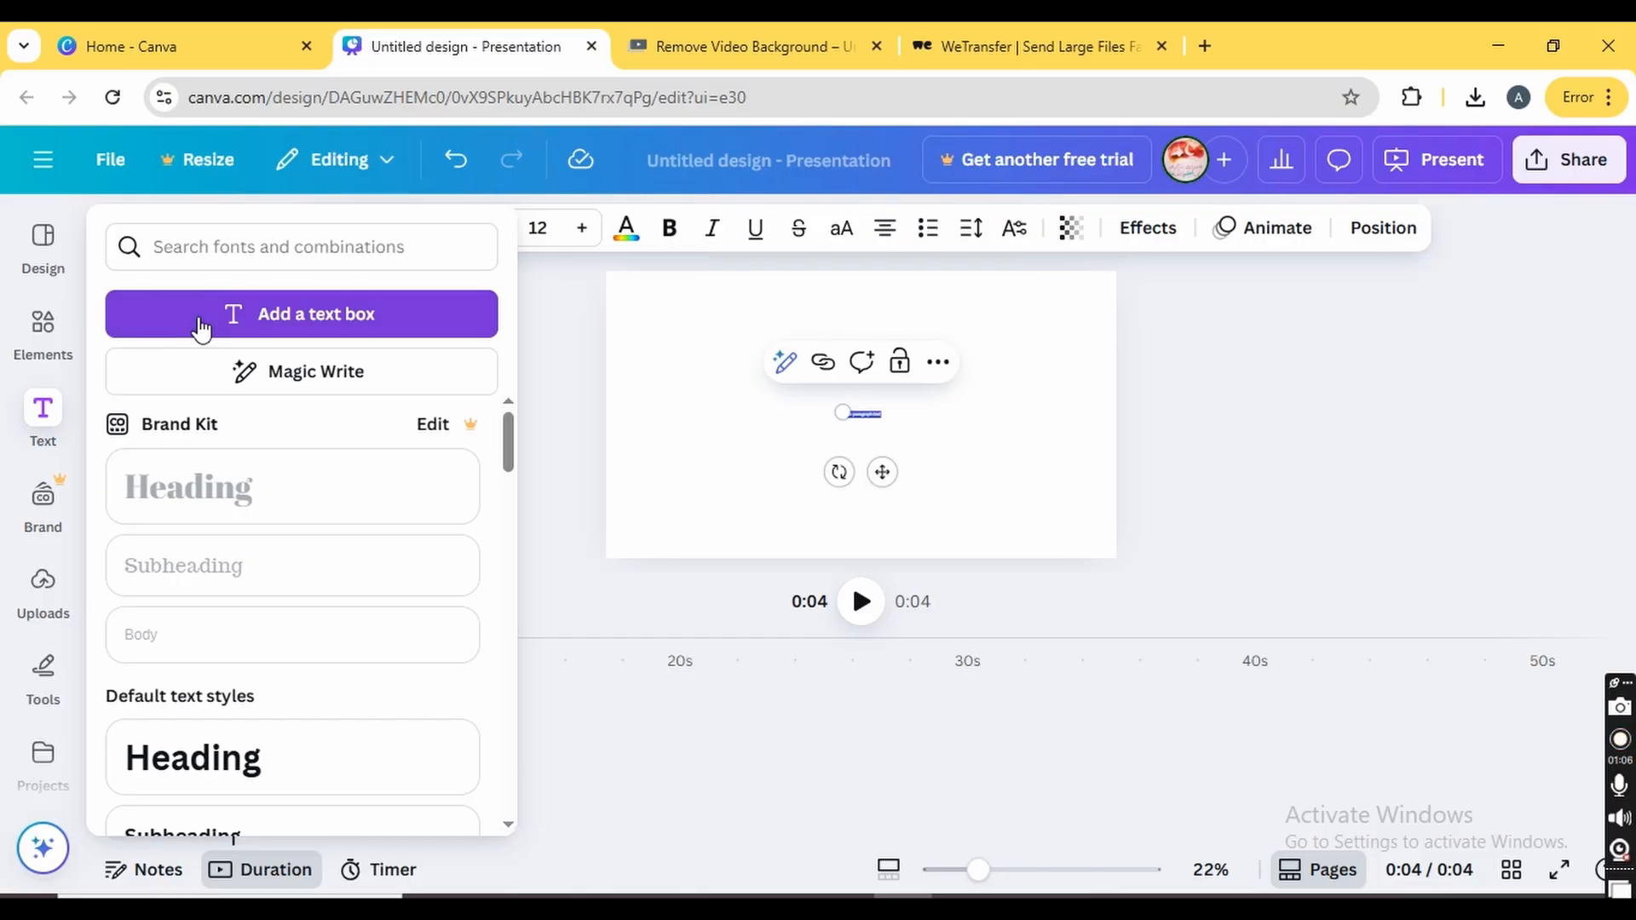
pyautogui.moveTo(843, 413); pyautogui.dragTo(704, 339)
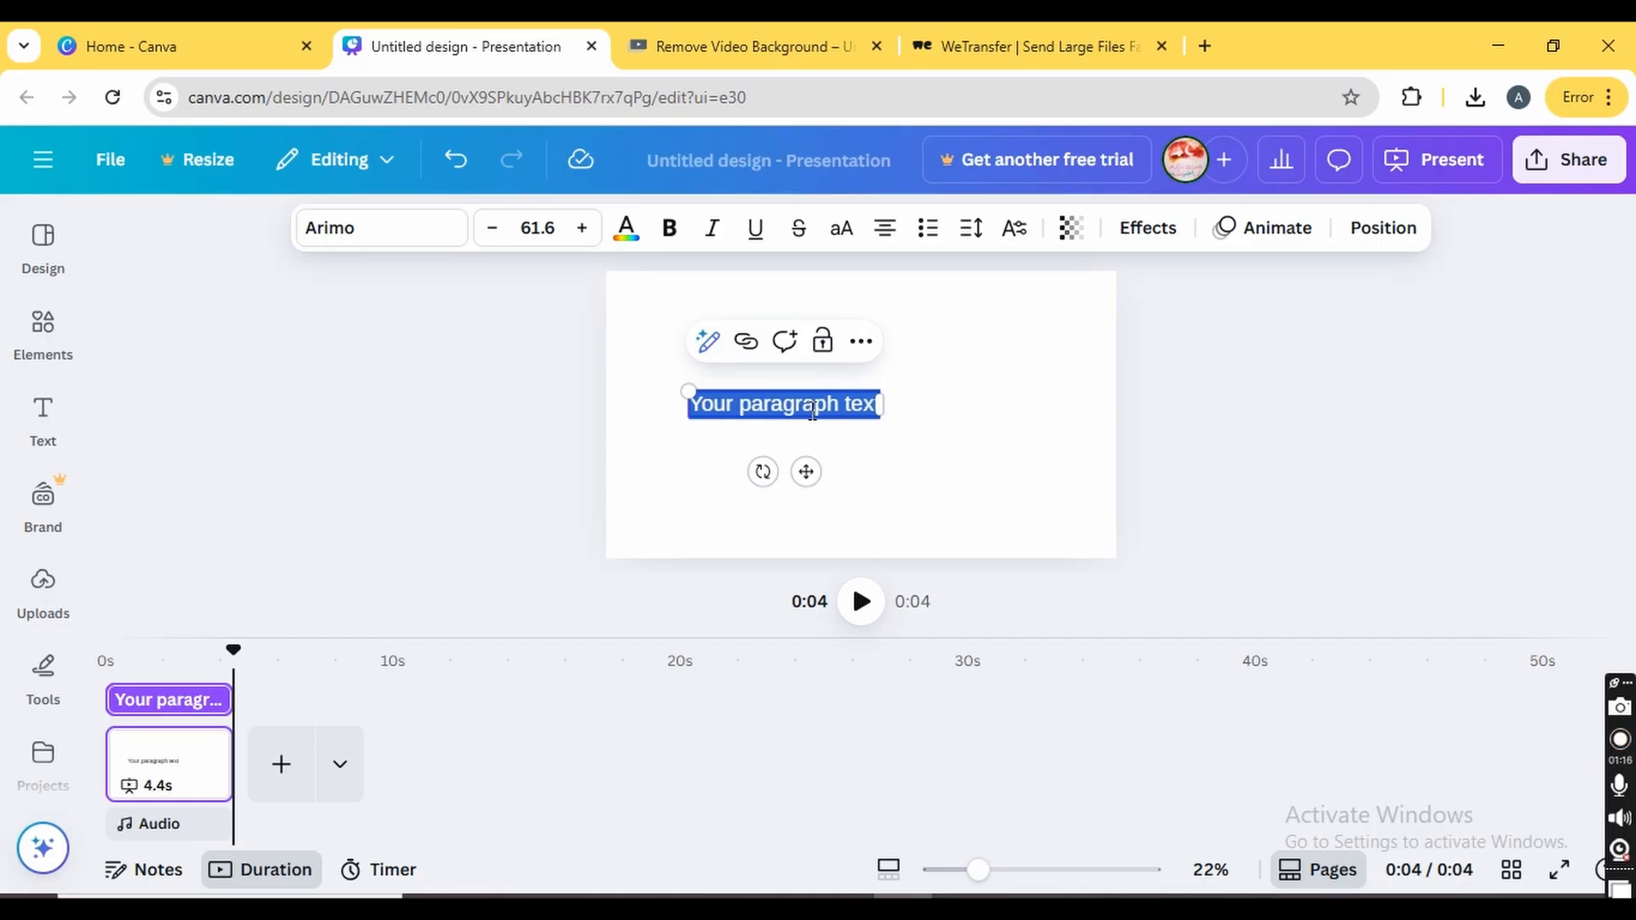
pyautogui.write('bac')
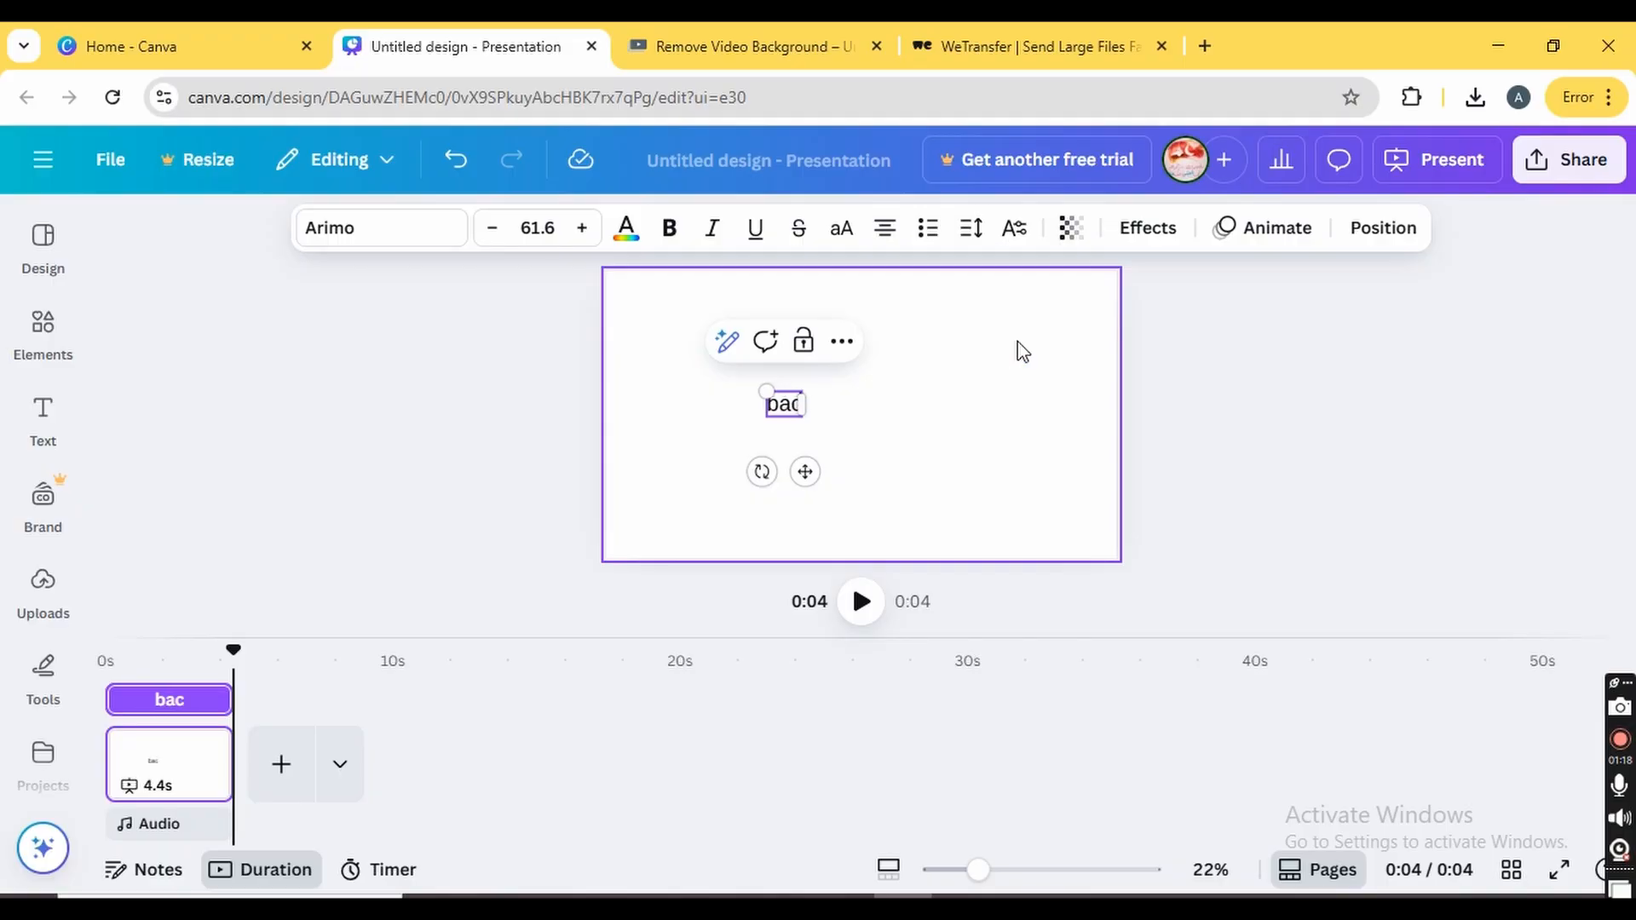
pyautogui.write('kground')
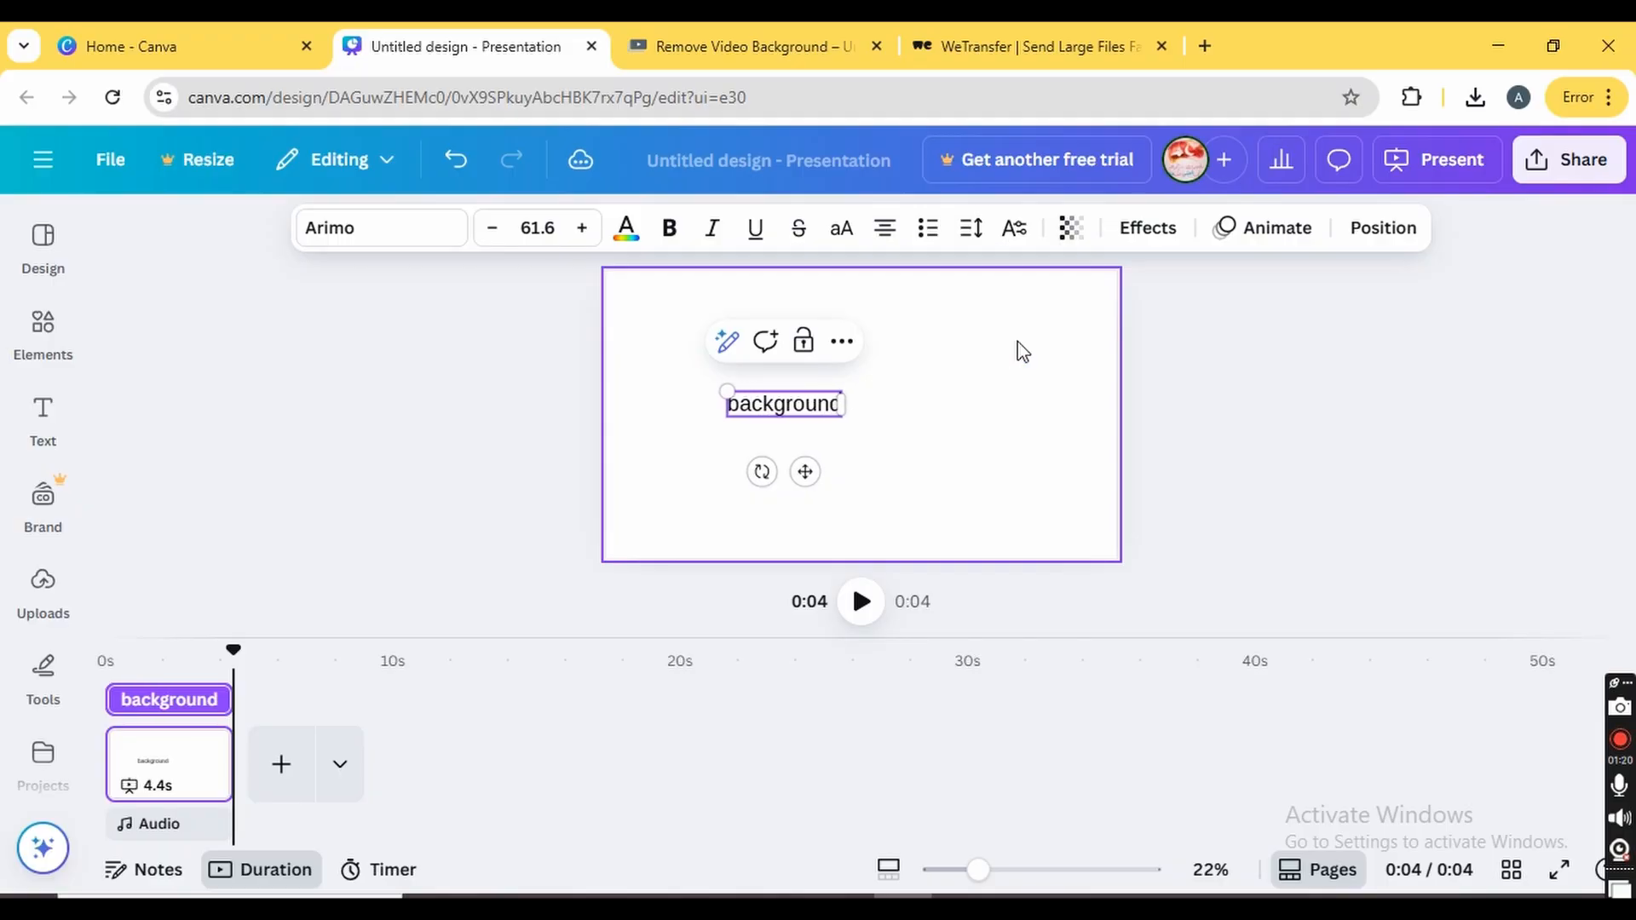
pyautogui.click(957, 446)
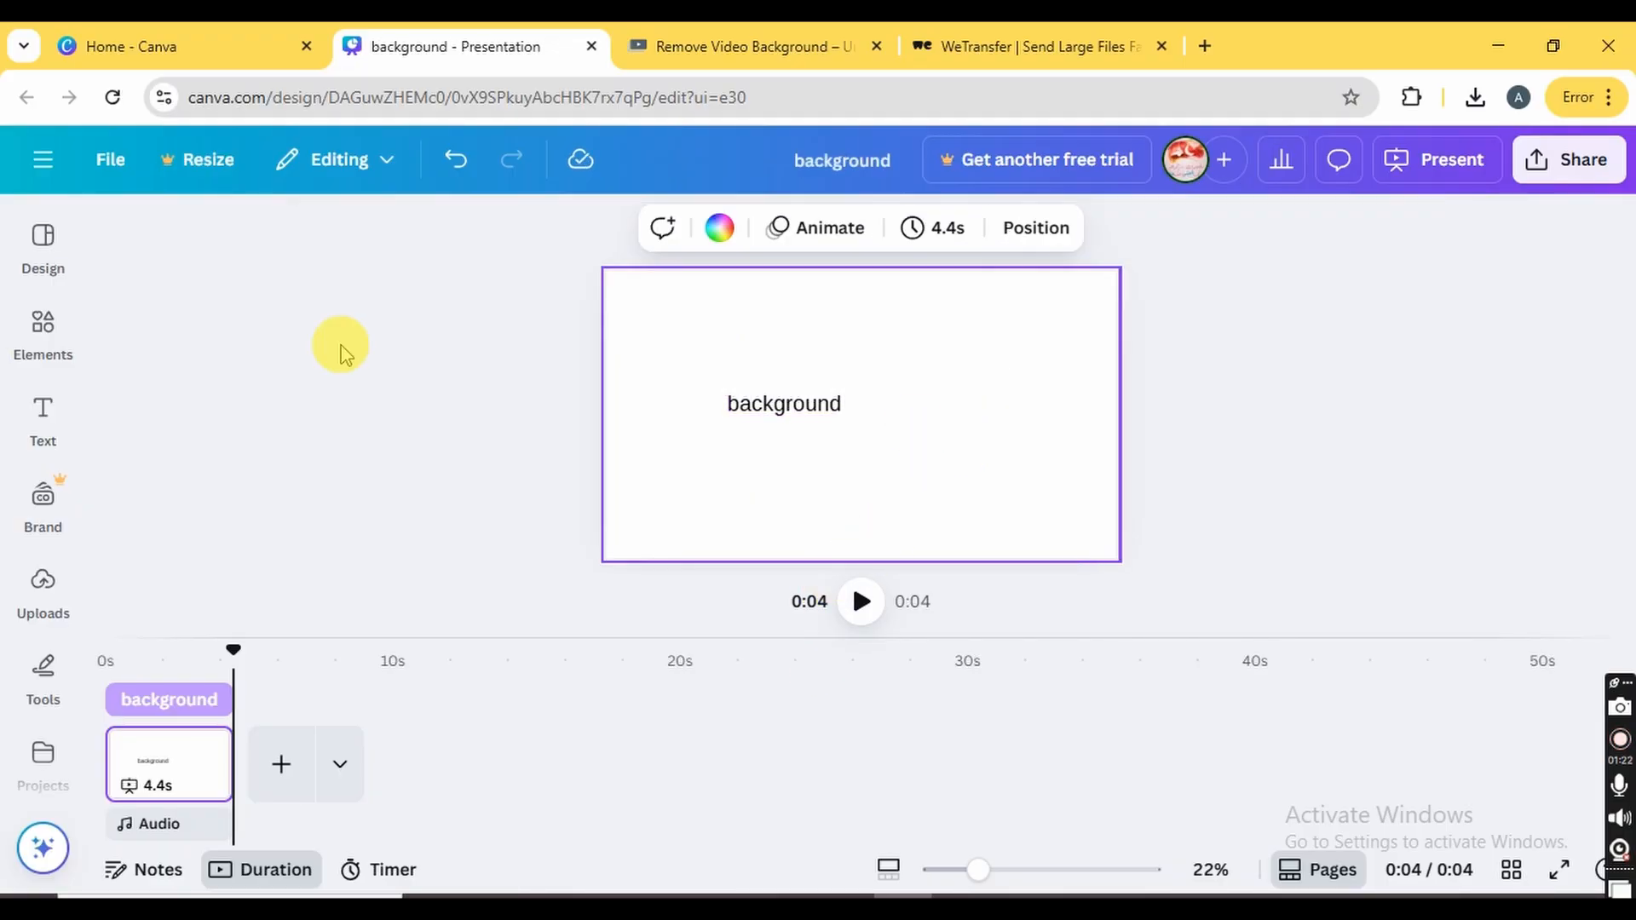
# - Add a second text box to the page that reads "flowers"
pyautogui.click(42, 434)
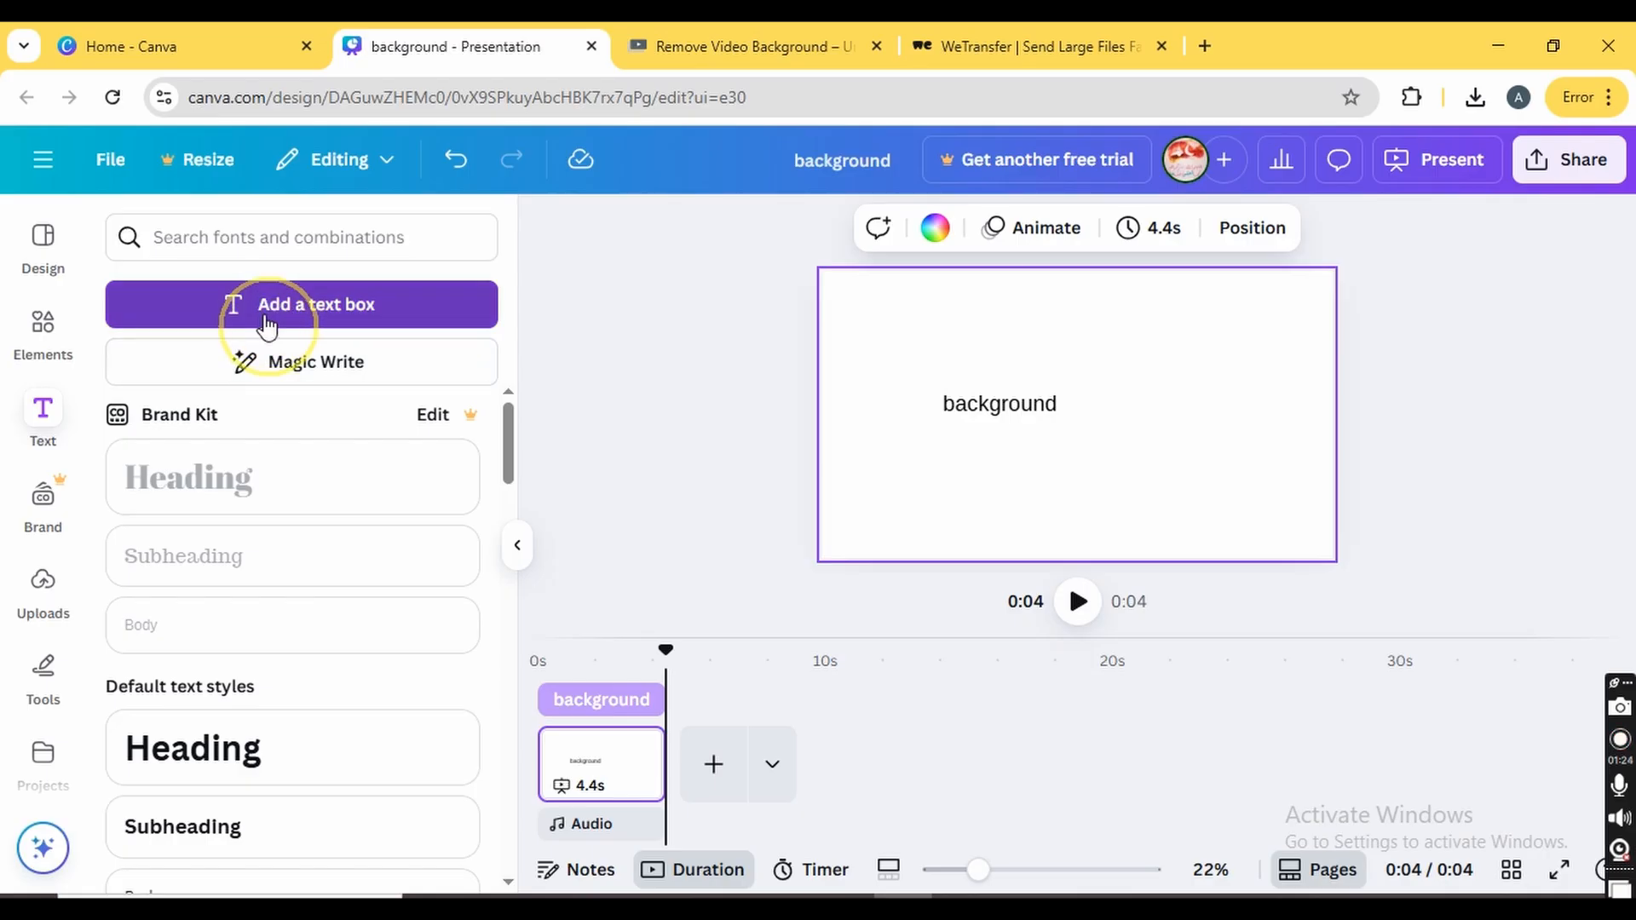
pyautogui.click(335, 324)
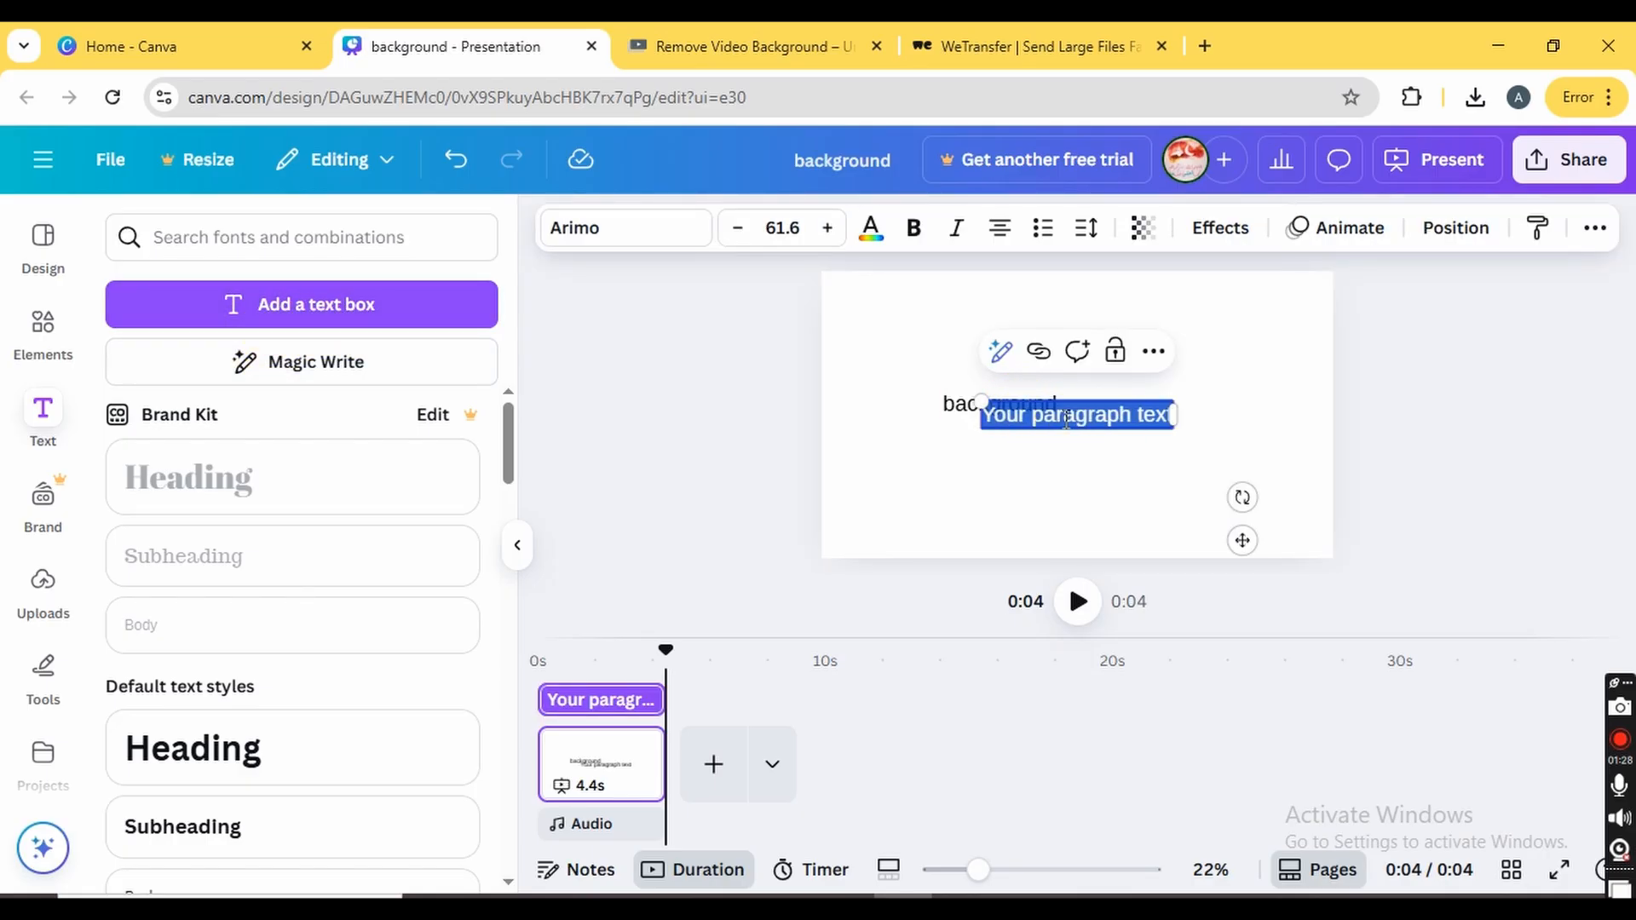
pyautogui.press('BackSpace')
pyautogui.write('flow')
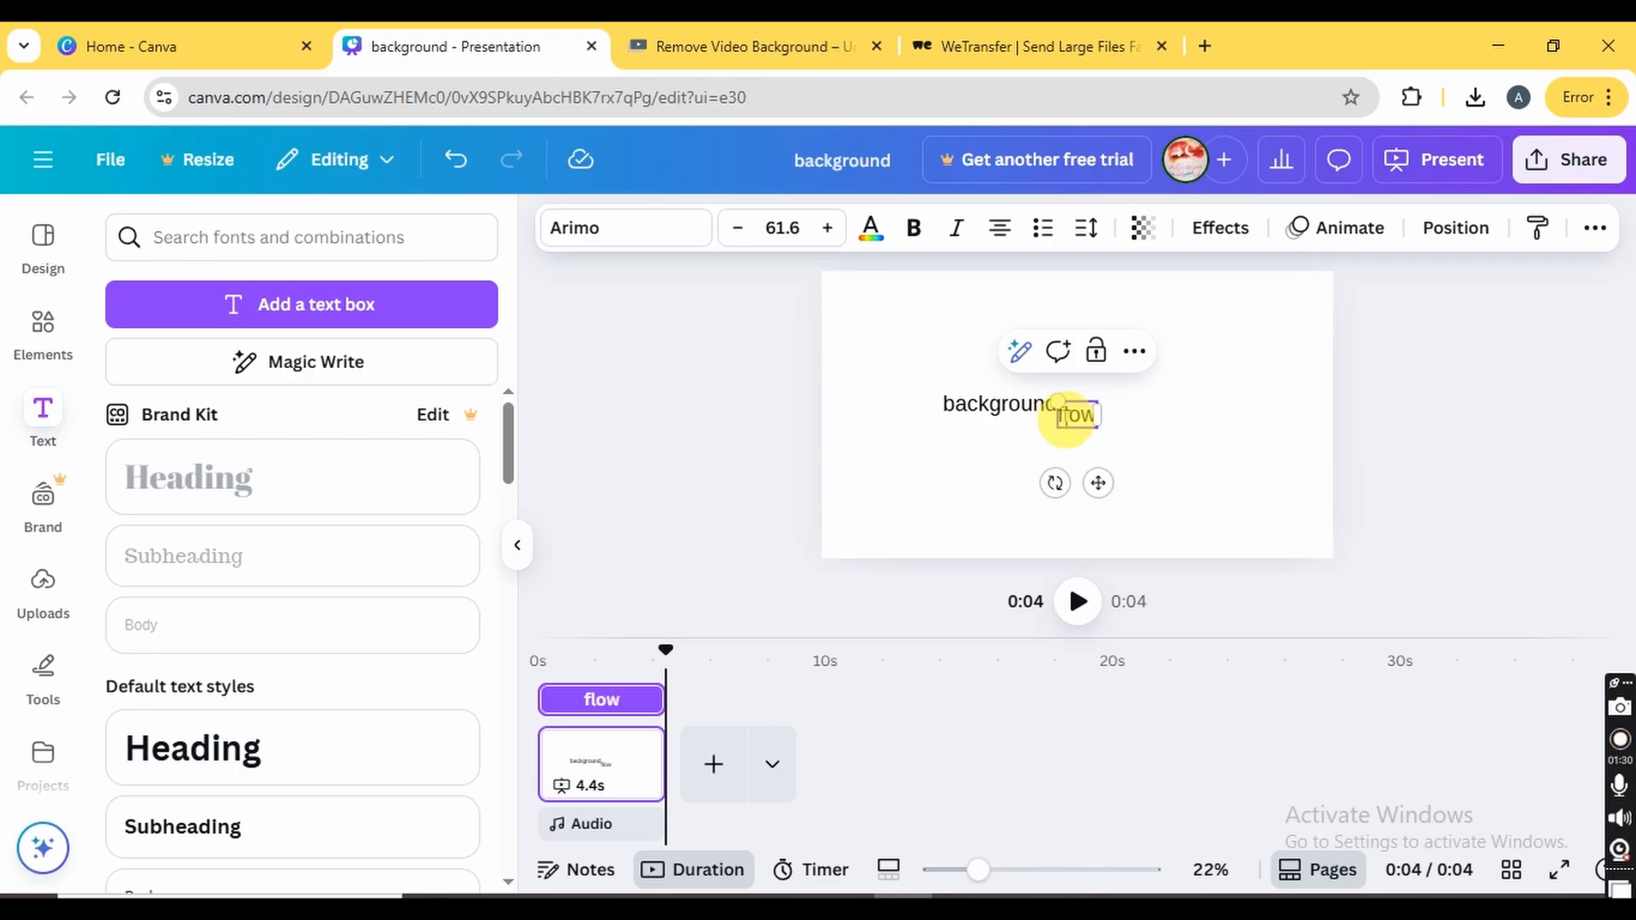
pyautogui.write('ers')
pyautogui.click(1259, 390)
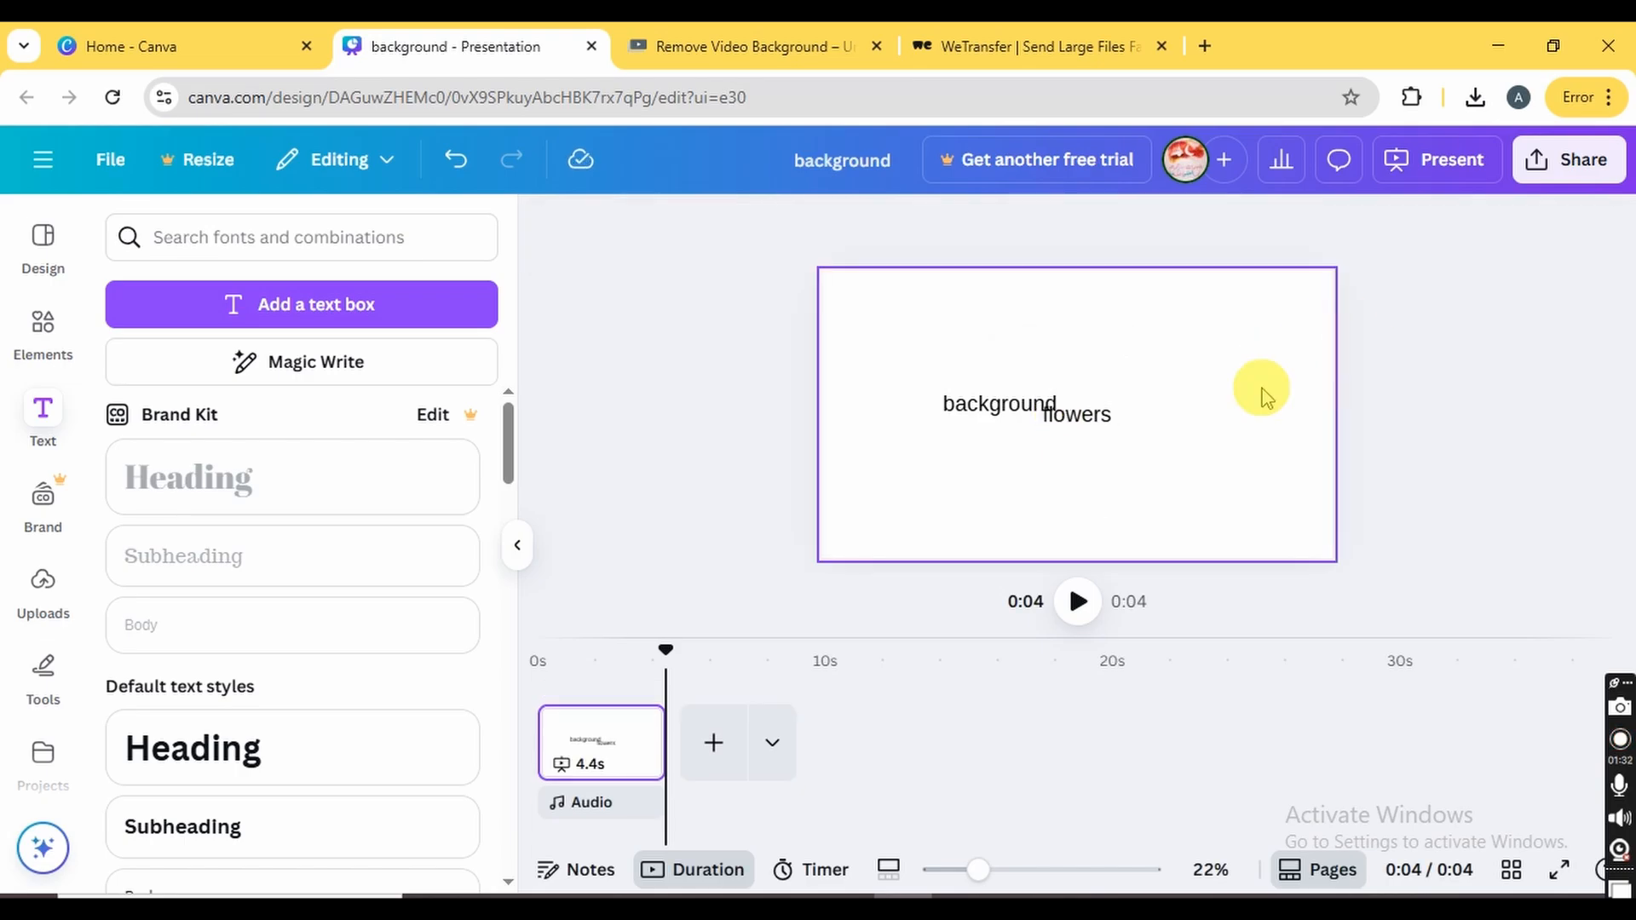
# - Separate the overlapping words, moving "flowers" down and to the right and "background" up and to the left
pyautogui.moveTo(1082, 426); pyautogui.dragTo(1179, 468)
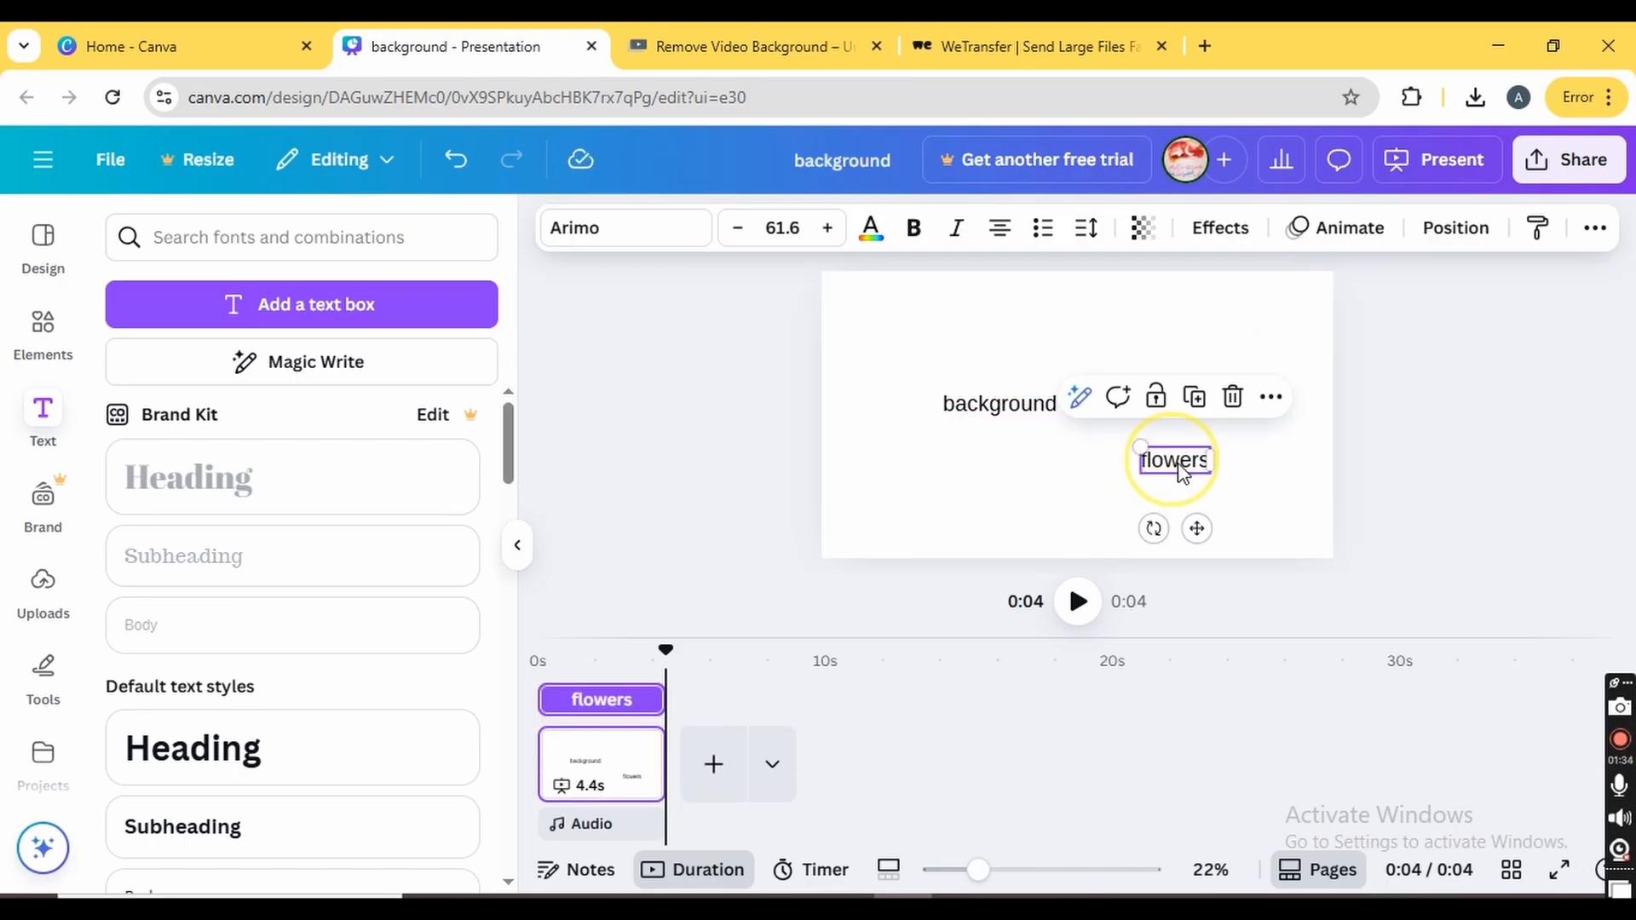
pyautogui.moveTo(1030, 413); pyautogui.dragTo(1006, 374)
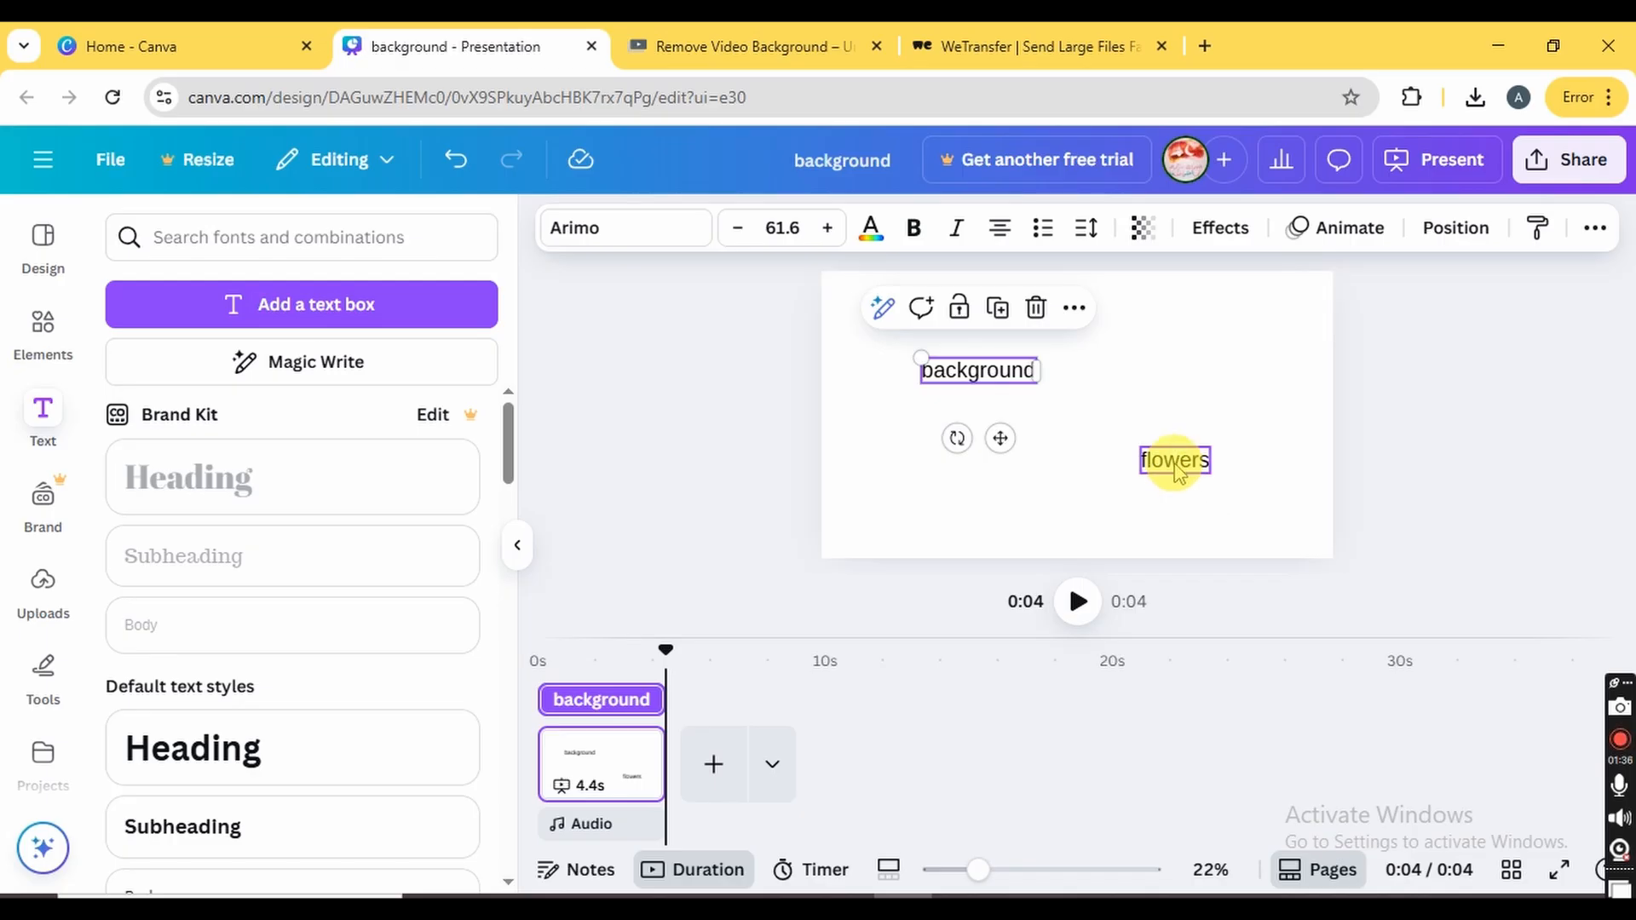
pyautogui.moveTo(1176, 460); pyautogui.dragTo(1153, 446)
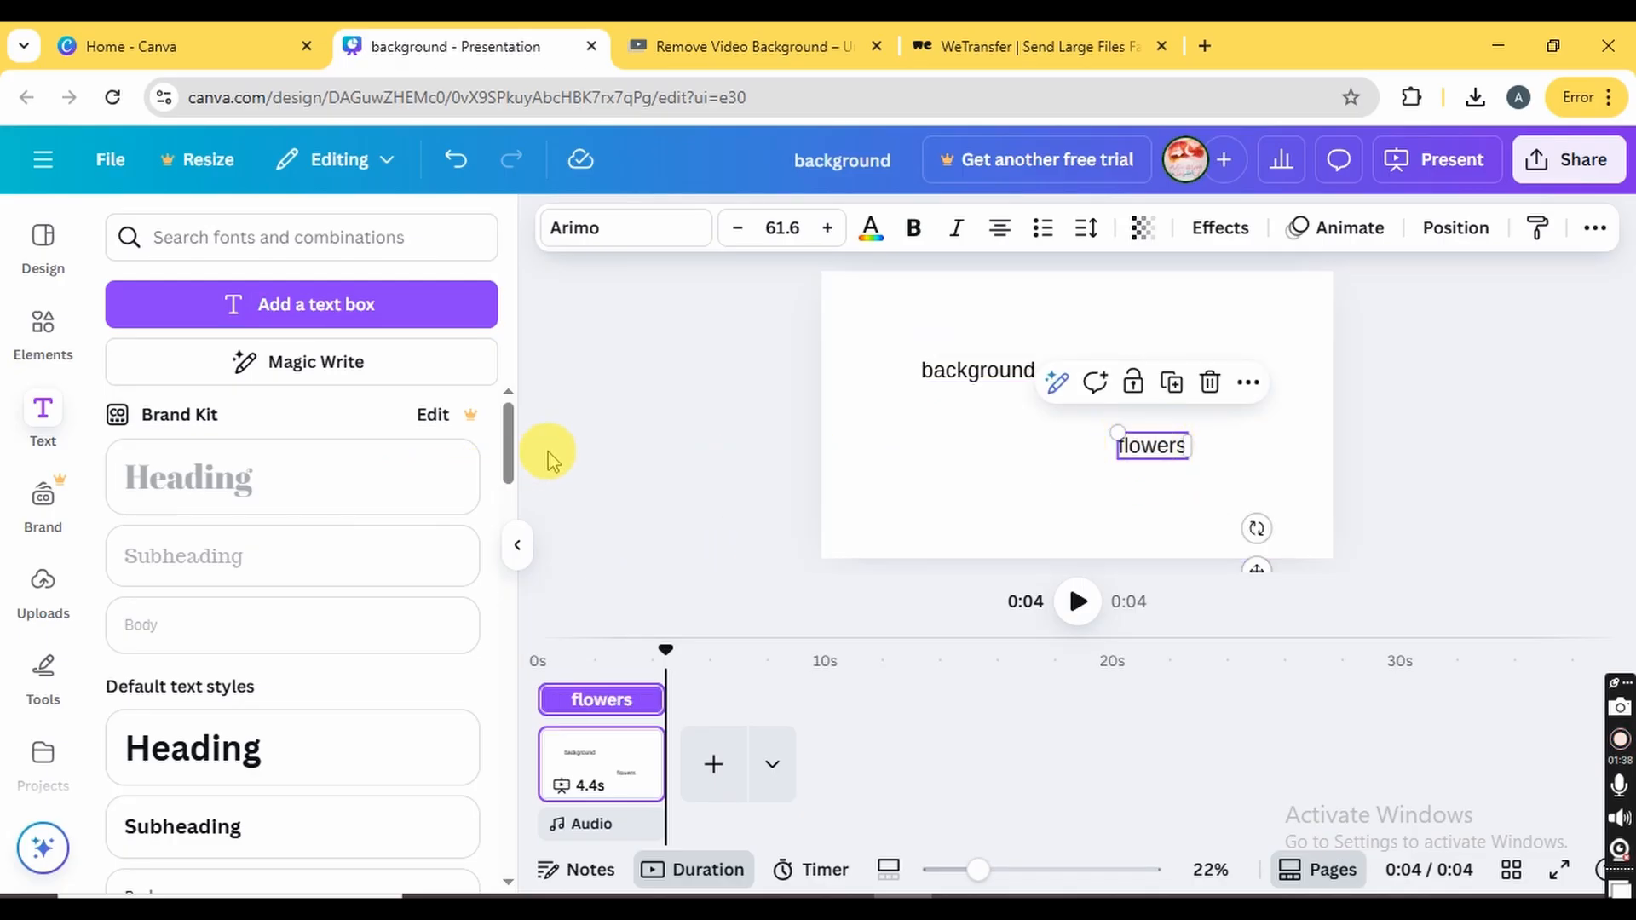
# - Open the text animation options for the word "background" and browse the suggested presets
pyautogui.click(945, 373)
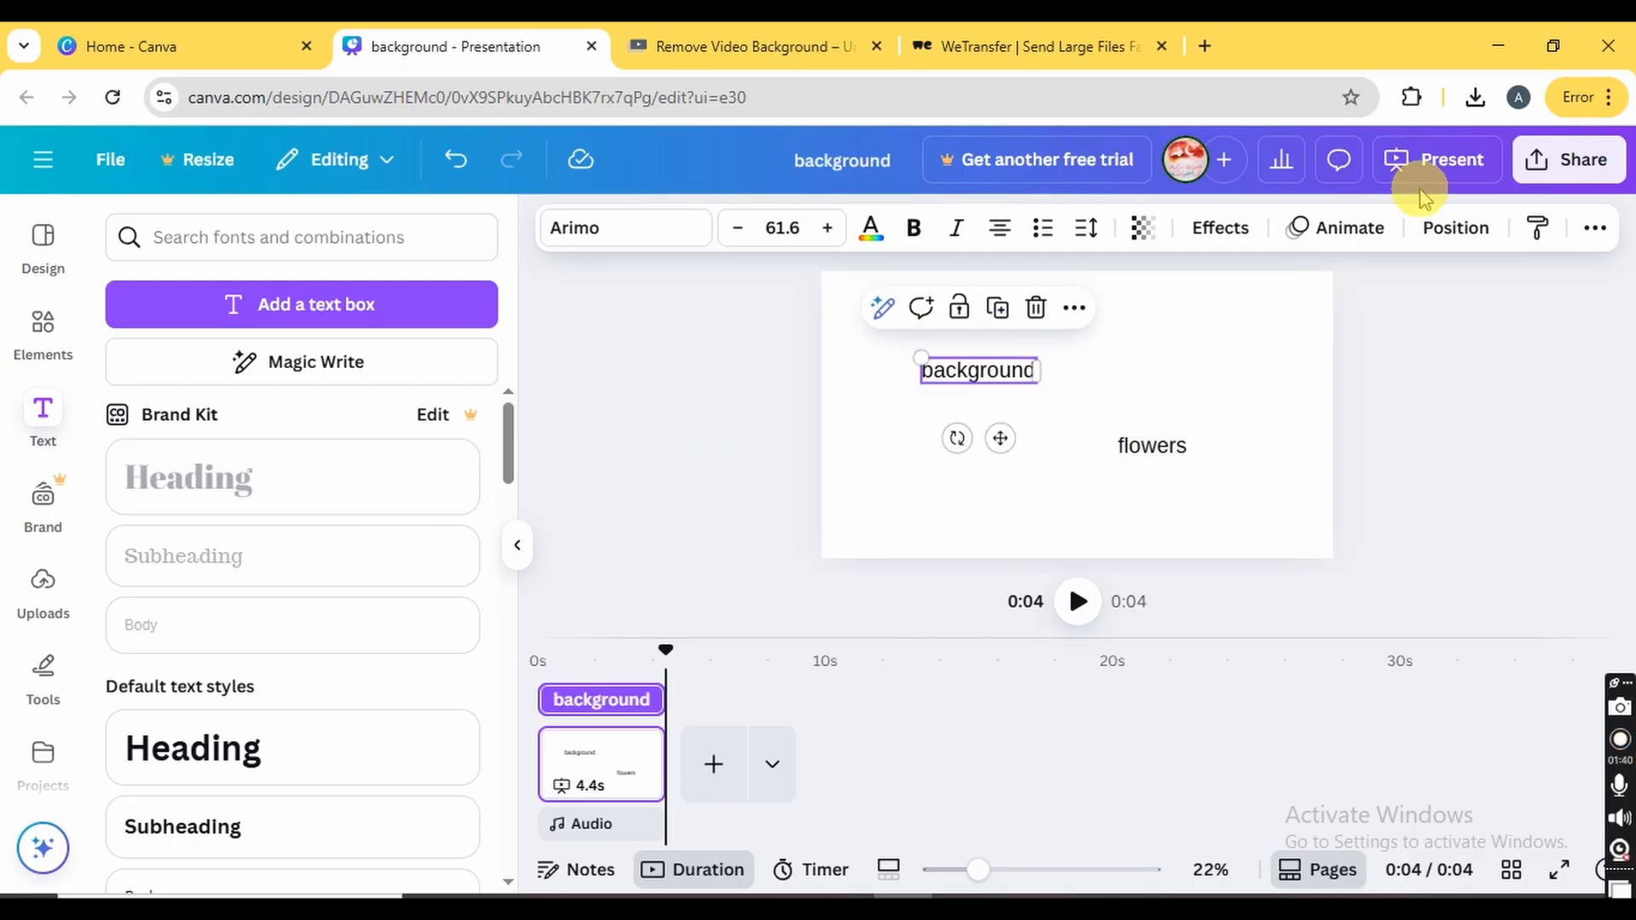
pyautogui.click(1368, 229)
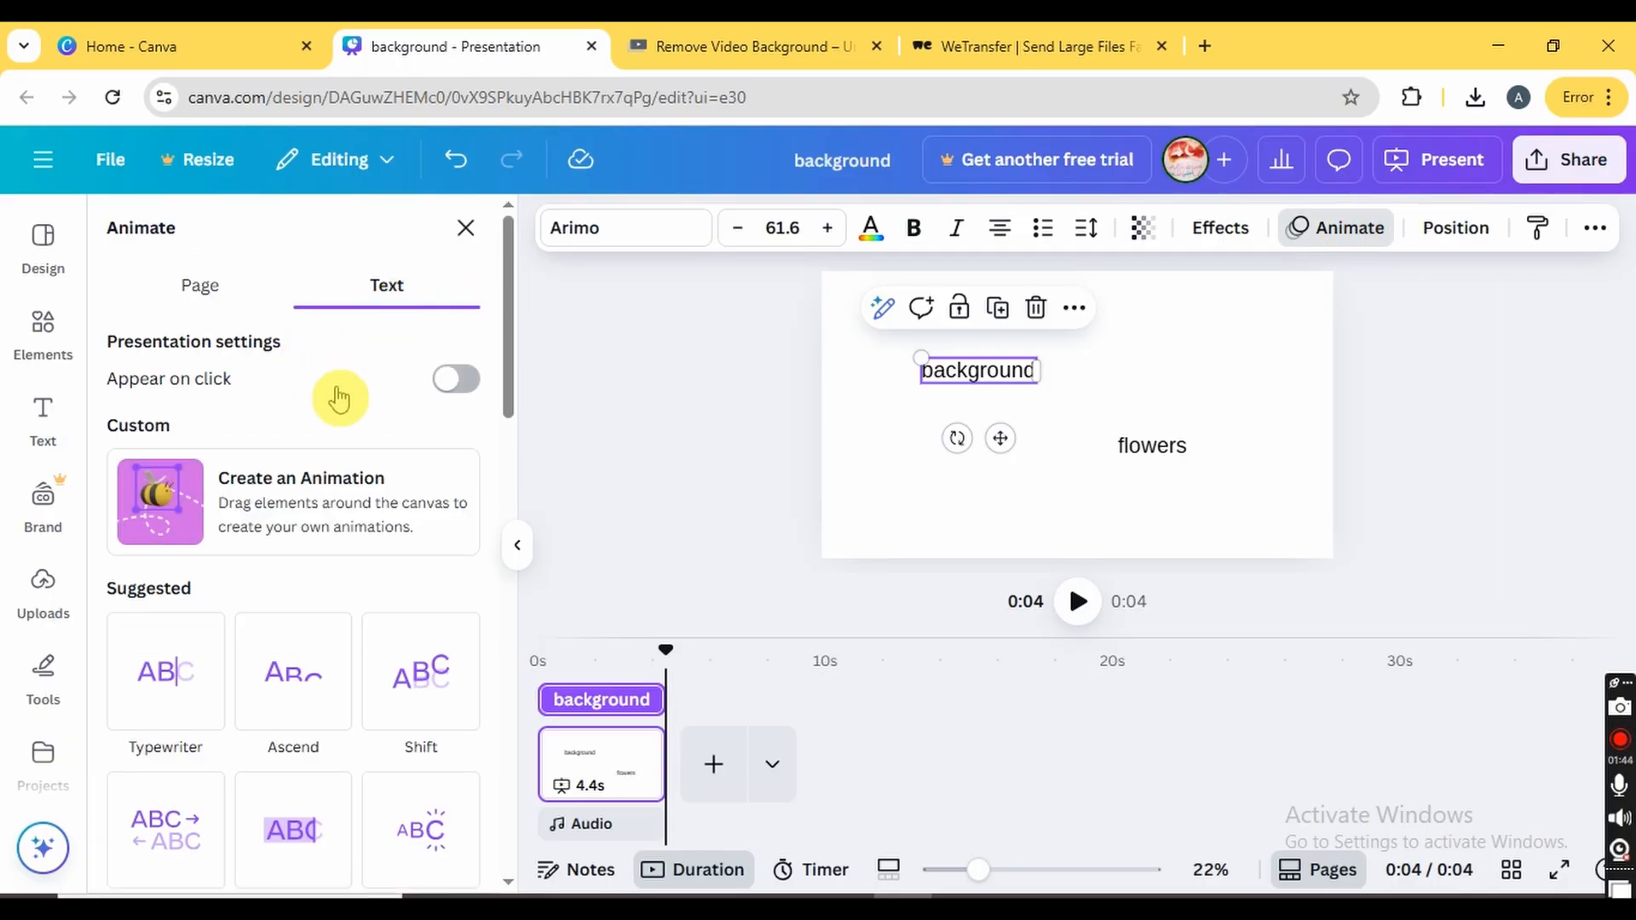
pyautogui.scroll(-4, 345, 396)
pyautogui.scroll(-1, 341, 401)
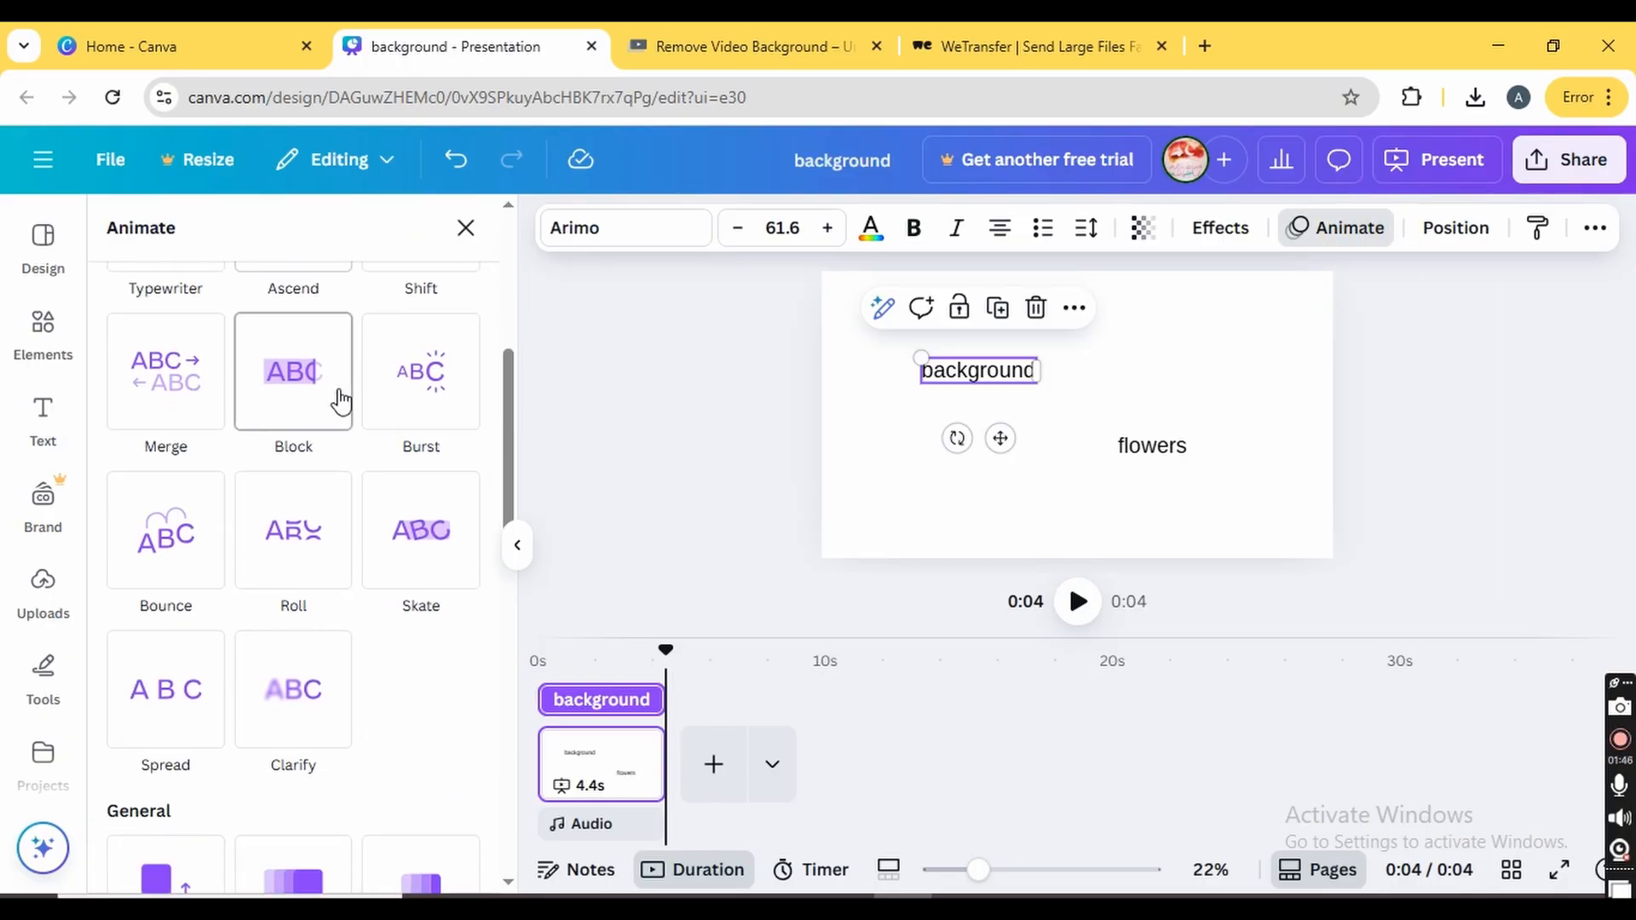
pyautogui.scroll(2, 339, 401)
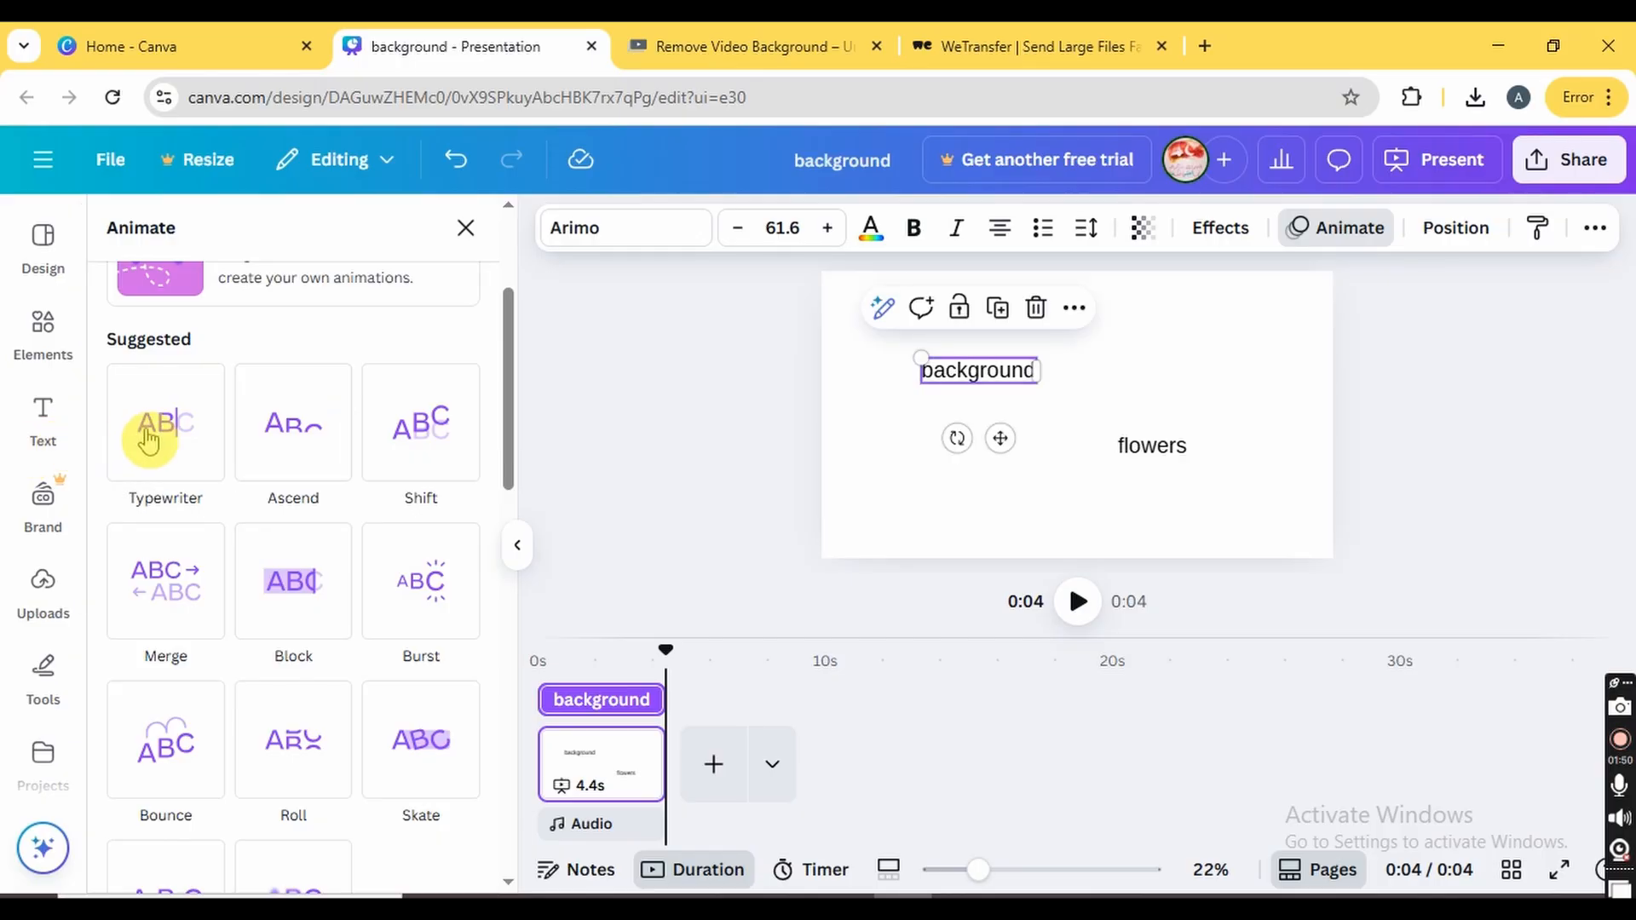
# - Try the Typewriter and Shift animations on "background" and look through the Shift settings
pyautogui.click(156, 431)
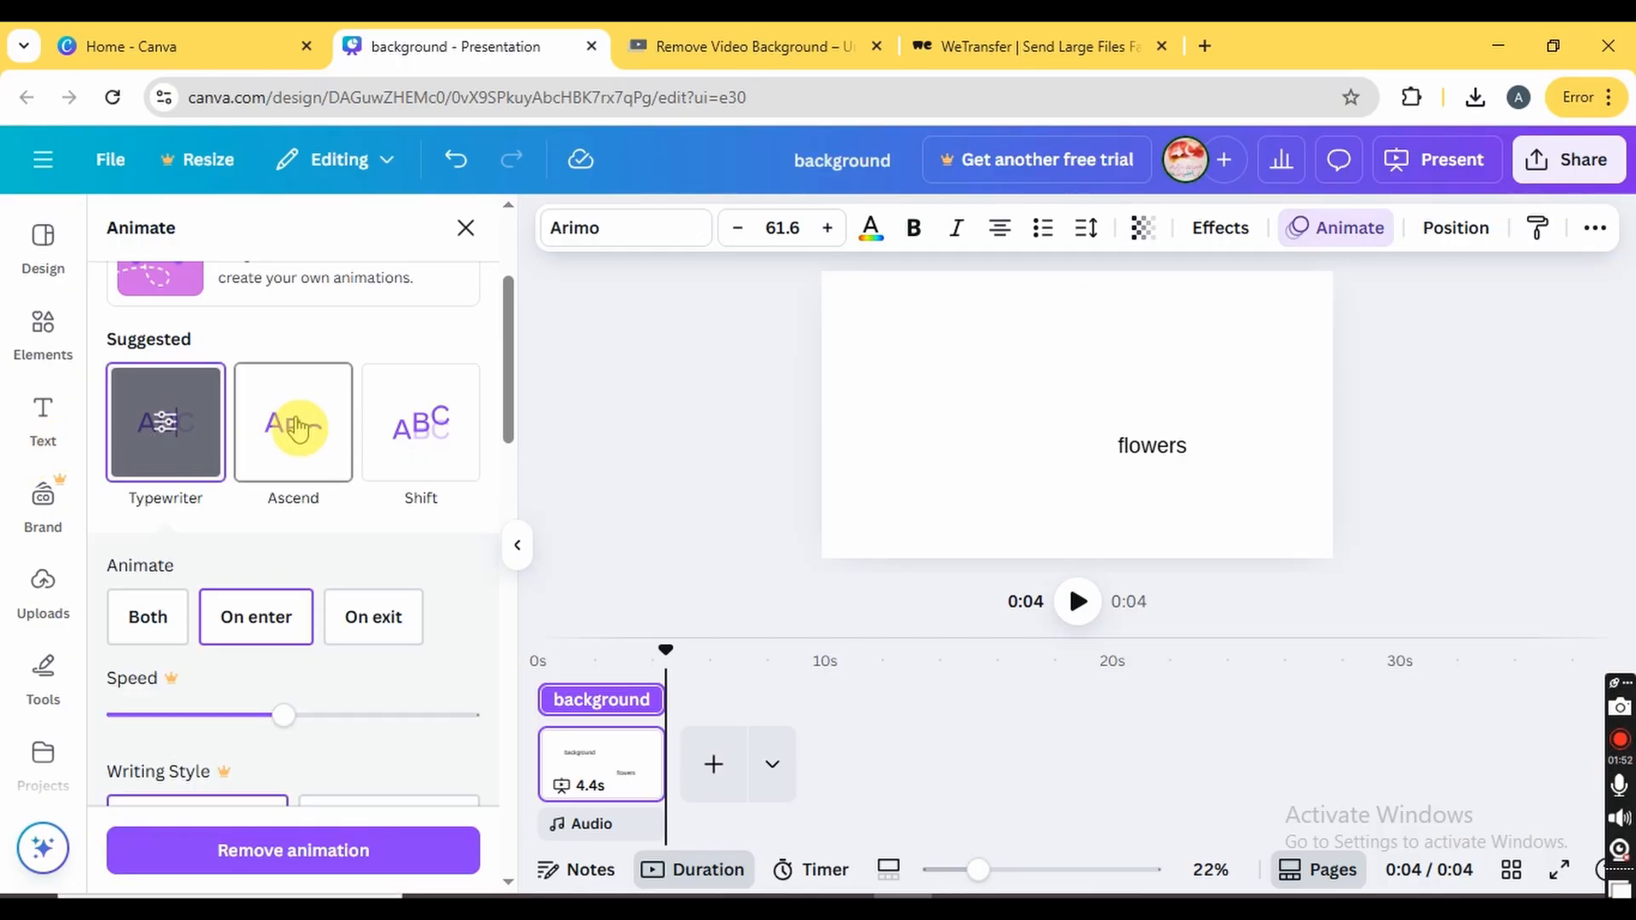
pyautogui.click(420, 417)
pyautogui.scroll(-4, 340, 515)
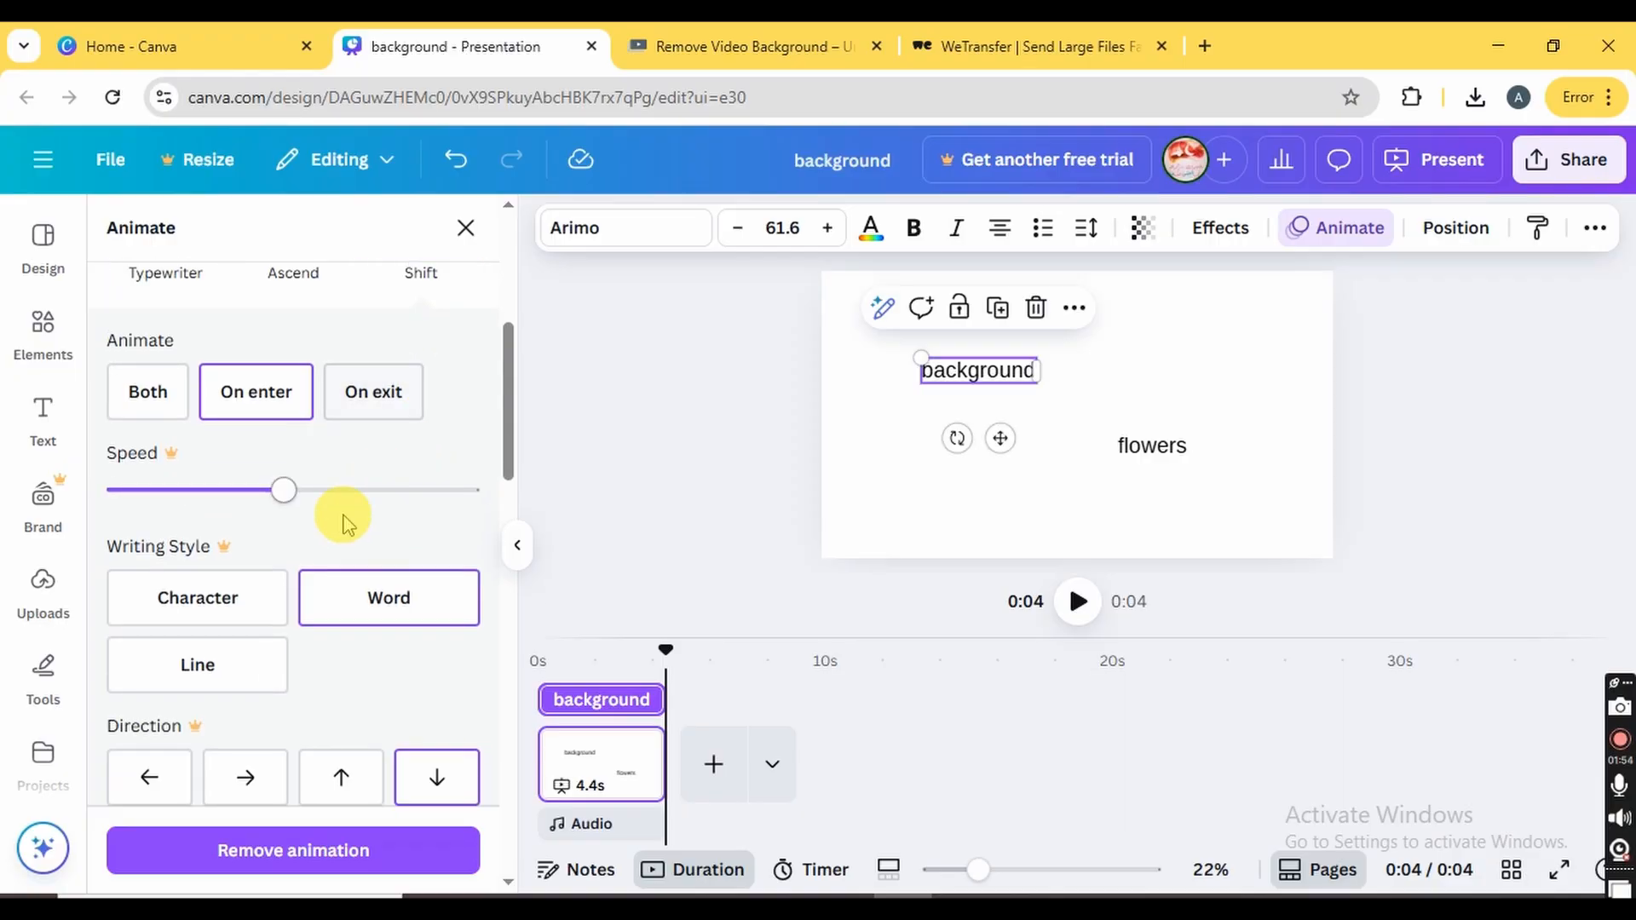
pyautogui.scroll(-1, 289, 621)
pyautogui.scroll(2, 290, 621)
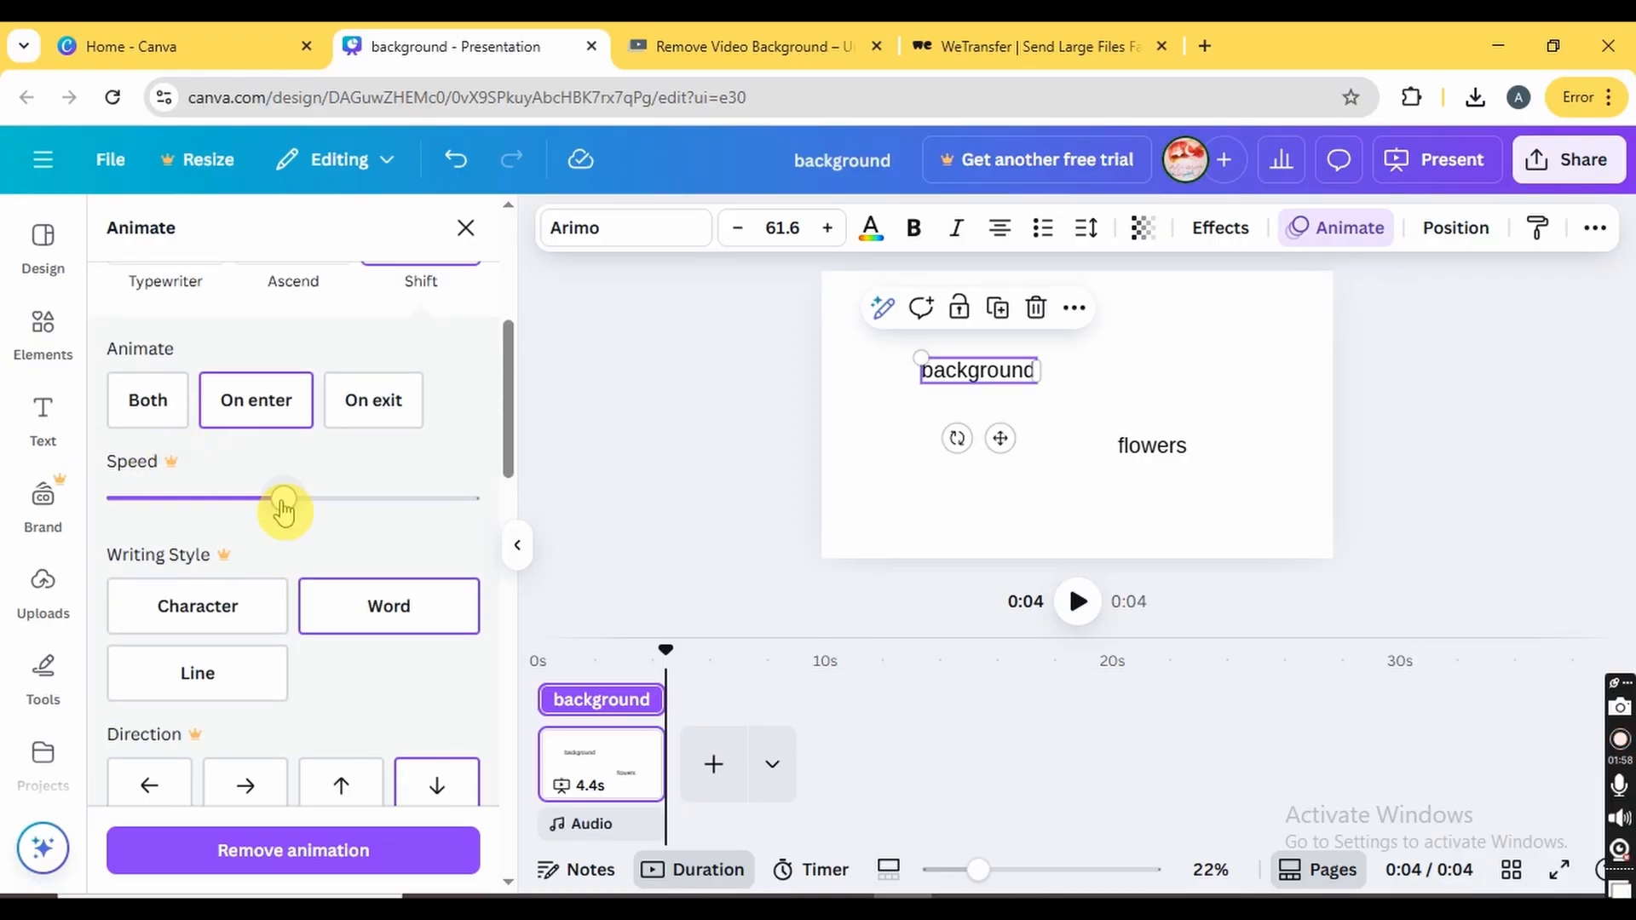
pyautogui.scroll(-5, 284, 511)
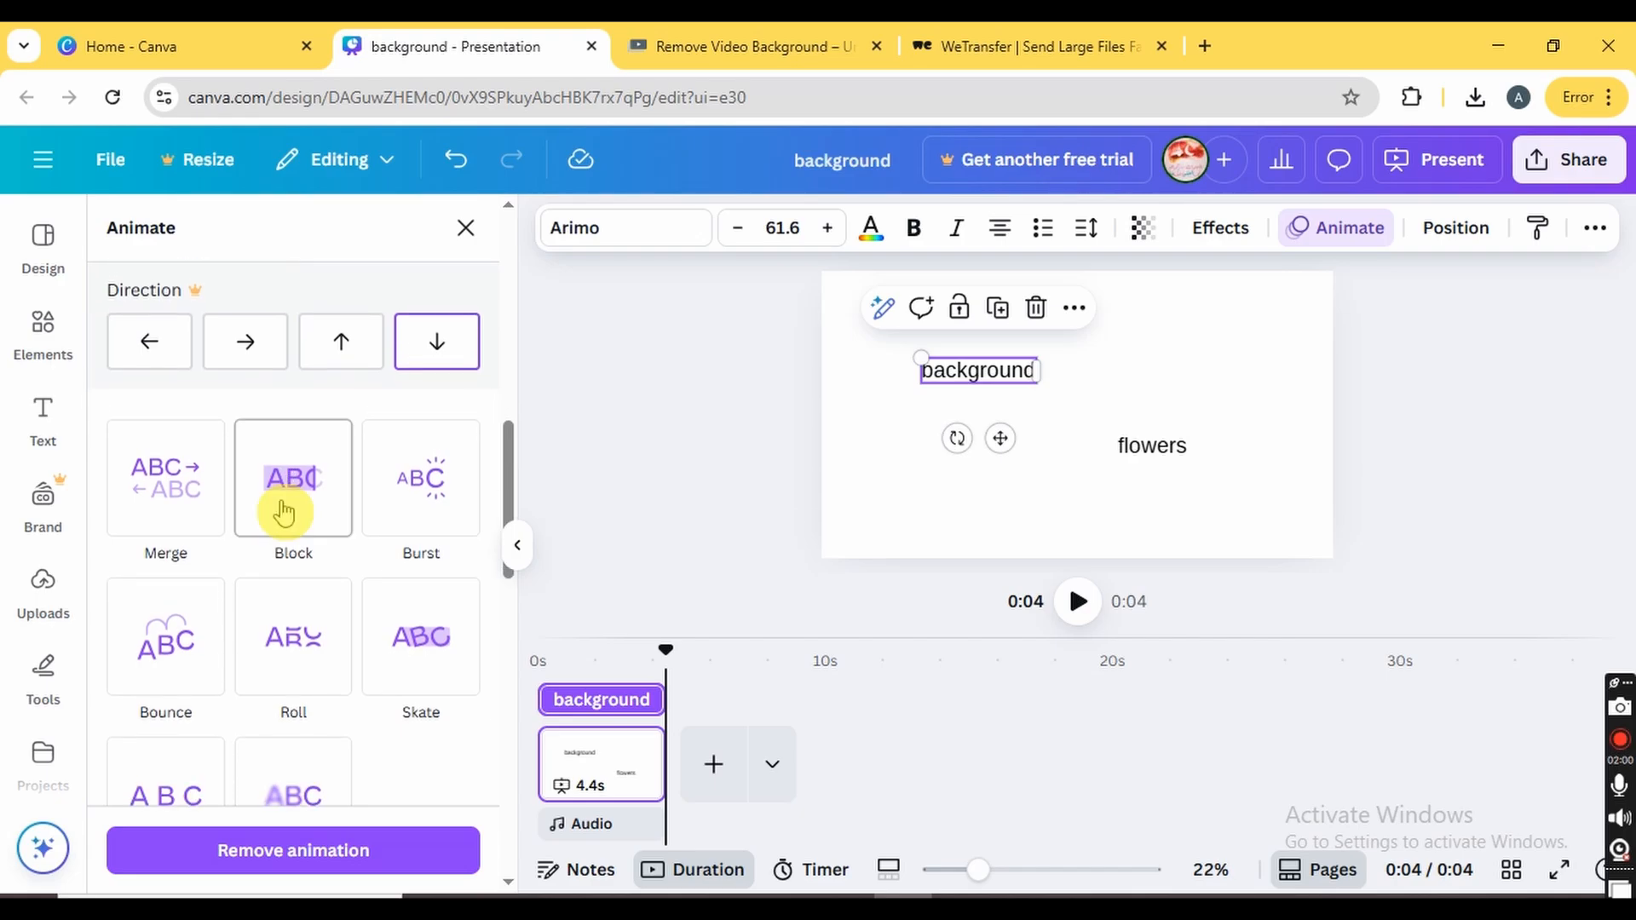
pyautogui.scroll(1, 283, 512)
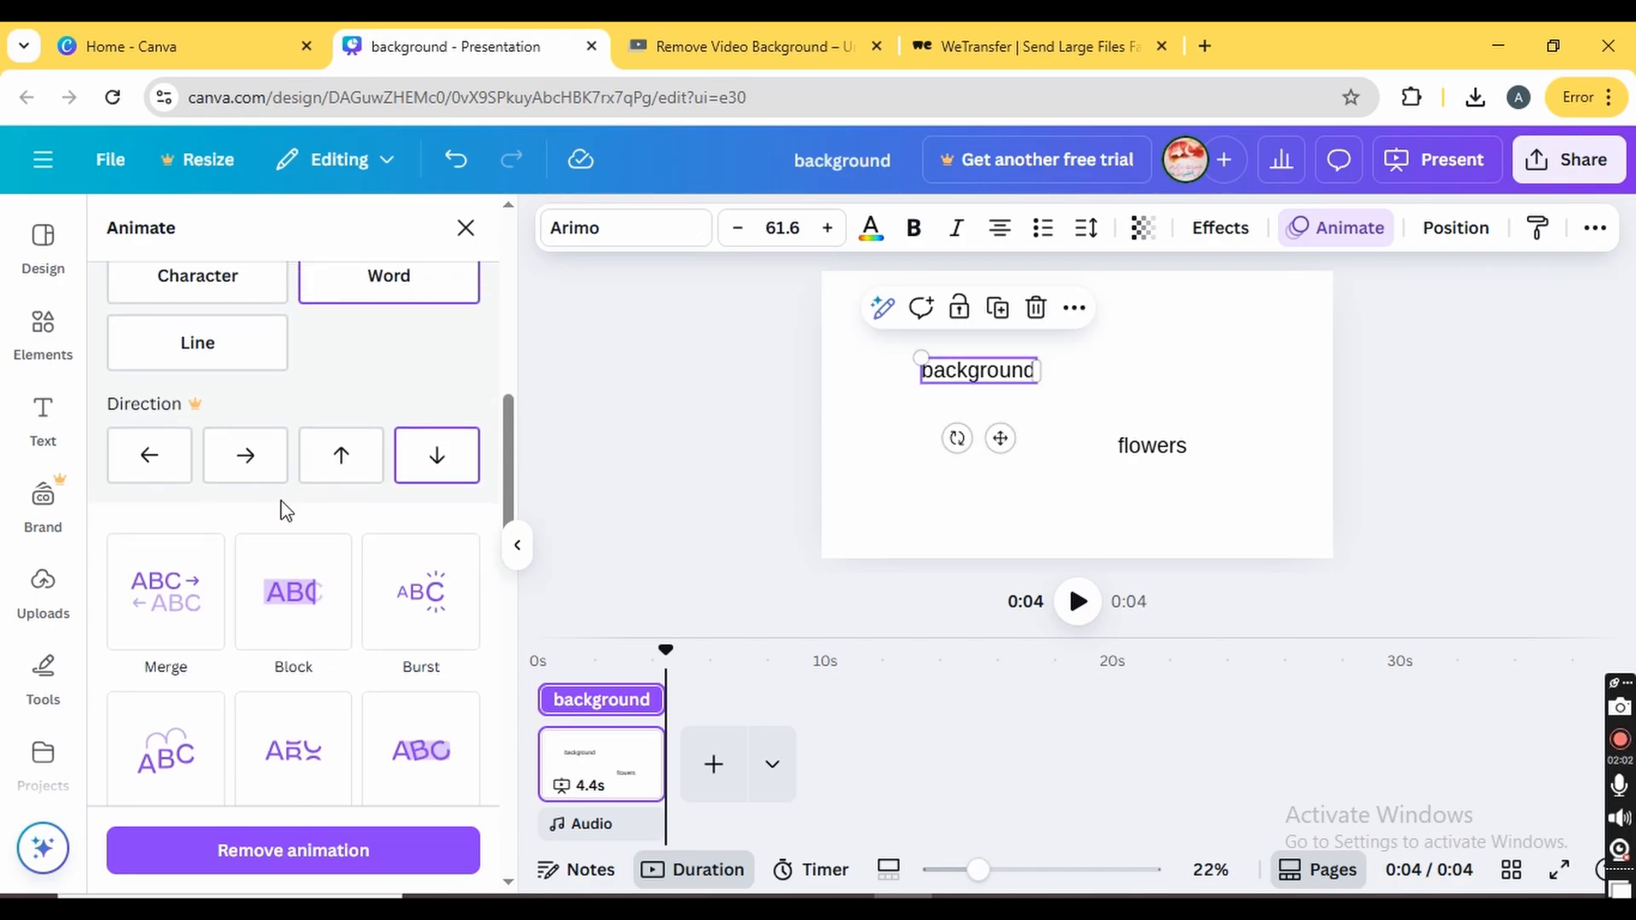
pyautogui.scroll(7, 283, 512)
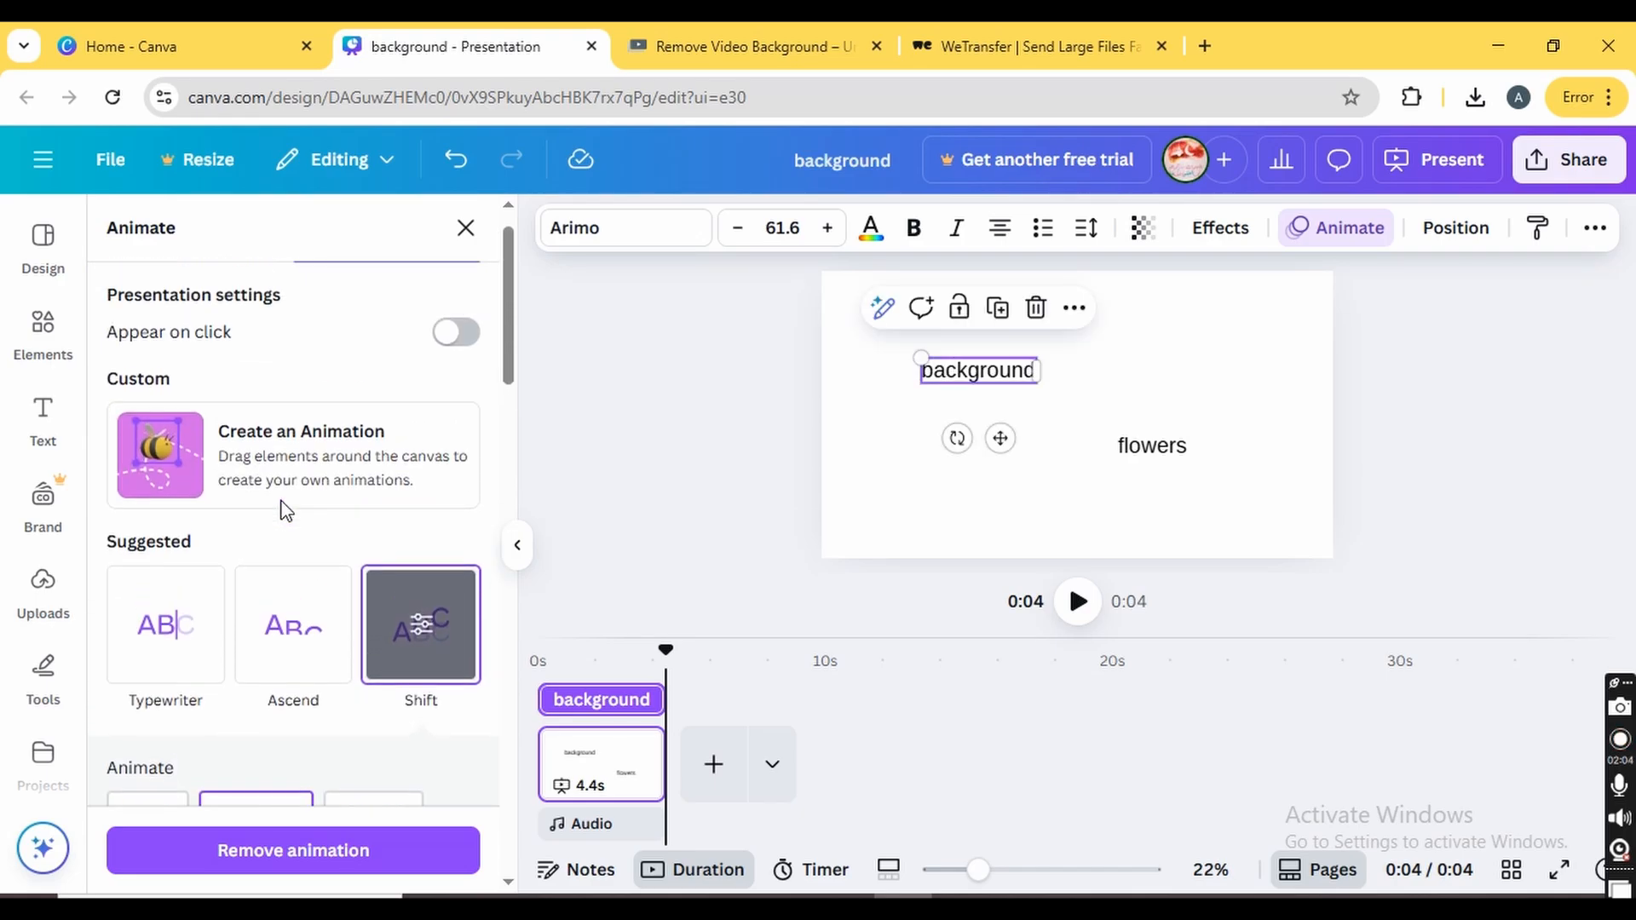
pyautogui.scroll(-8, 283, 511)
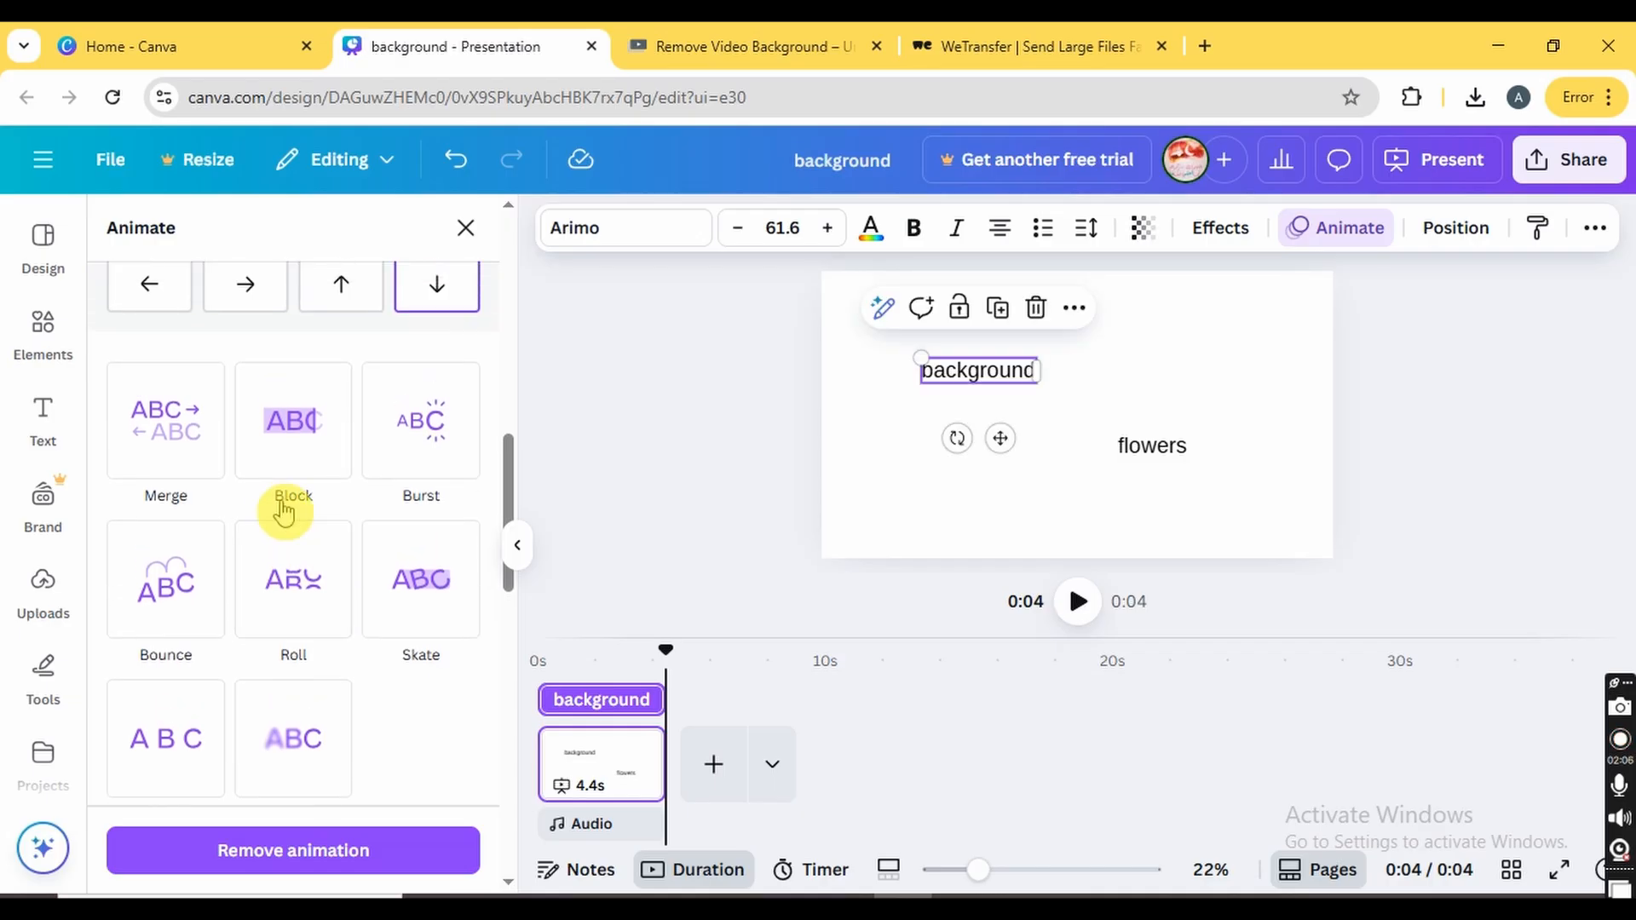
# - Try the Merge animation on "background", then apply the Block animation on enter
pyautogui.click(174, 435)
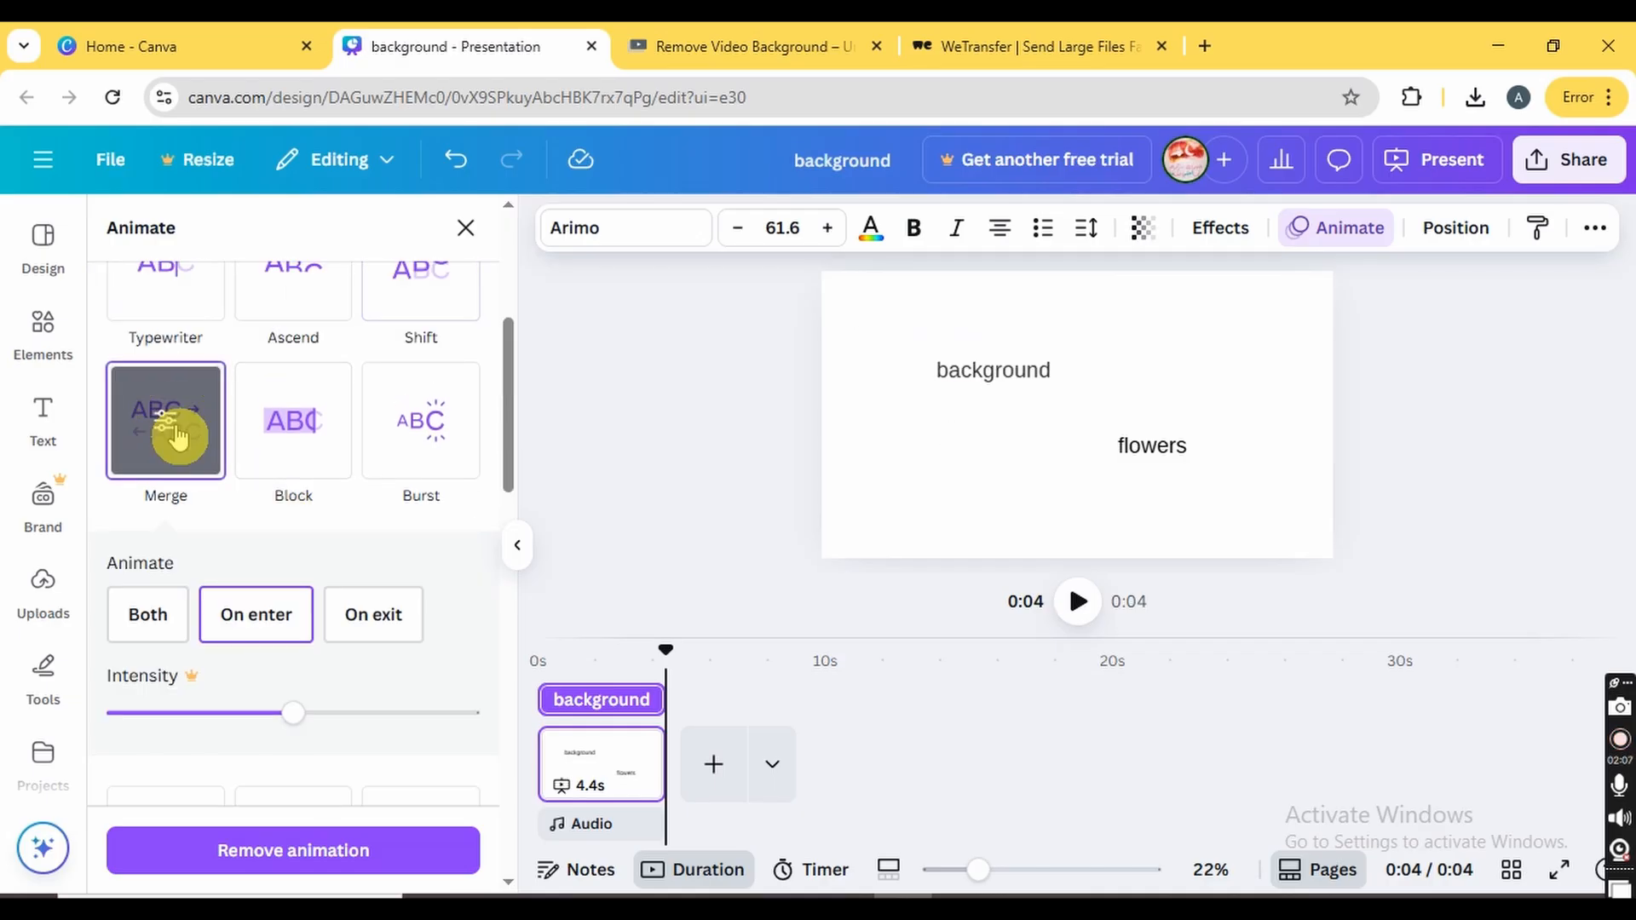
pyautogui.click(331, 426)
pyautogui.click(402, 417)
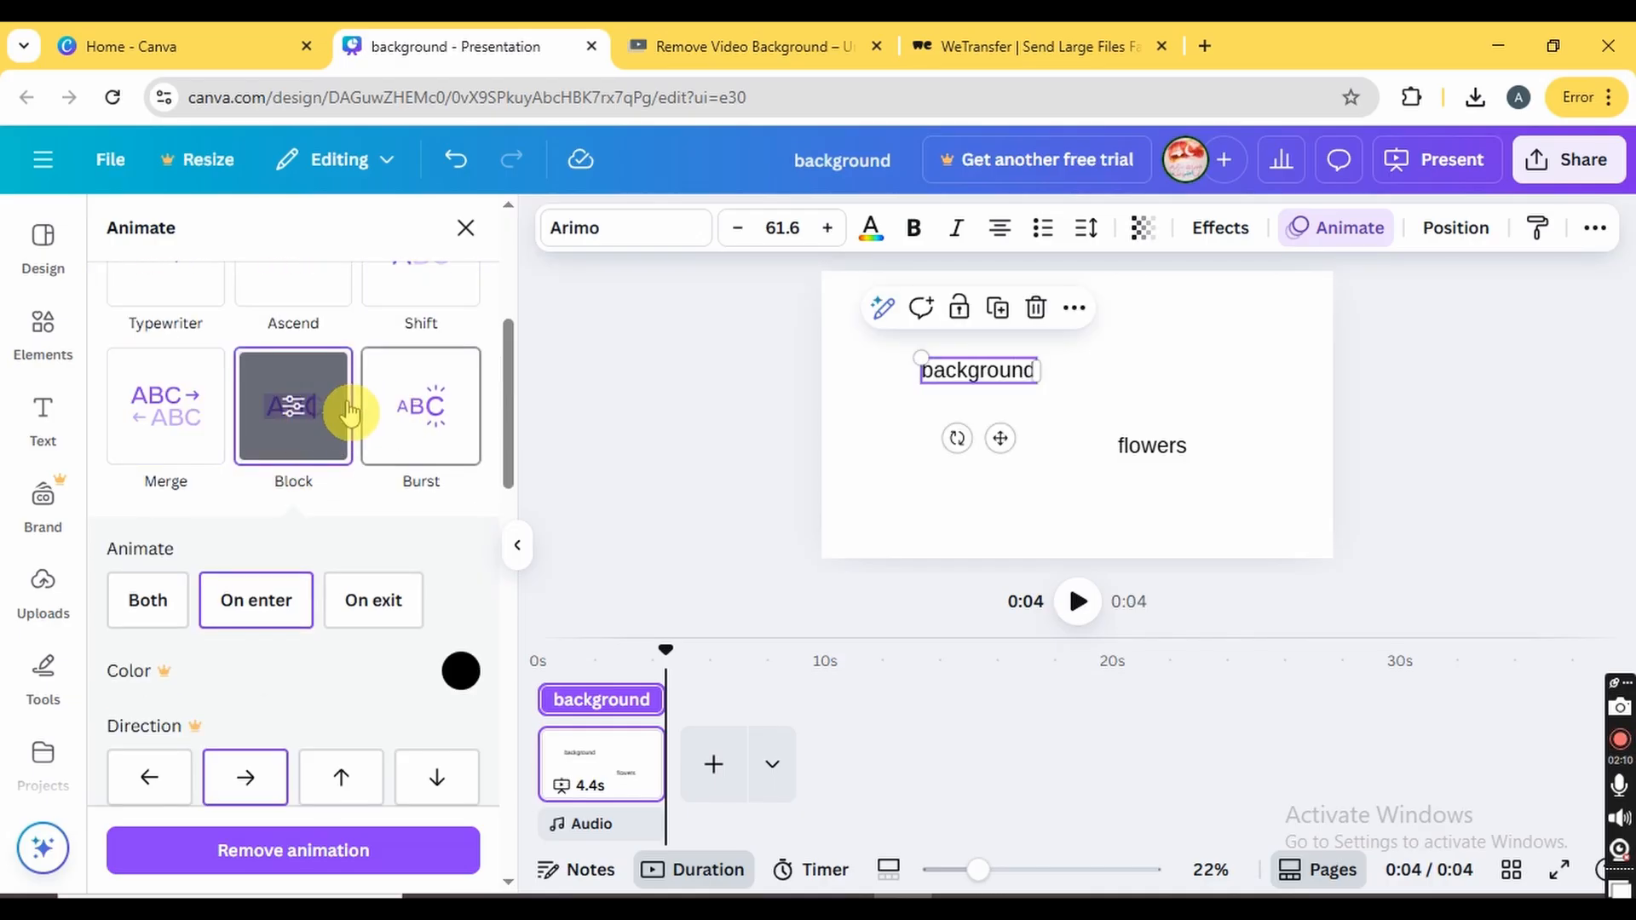
pyautogui.scroll(5, 298, 435)
pyautogui.scroll(-4, 298, 436)
pyautogui.click(299, 435)
pyautogui.scroll(-3, 292, 432)
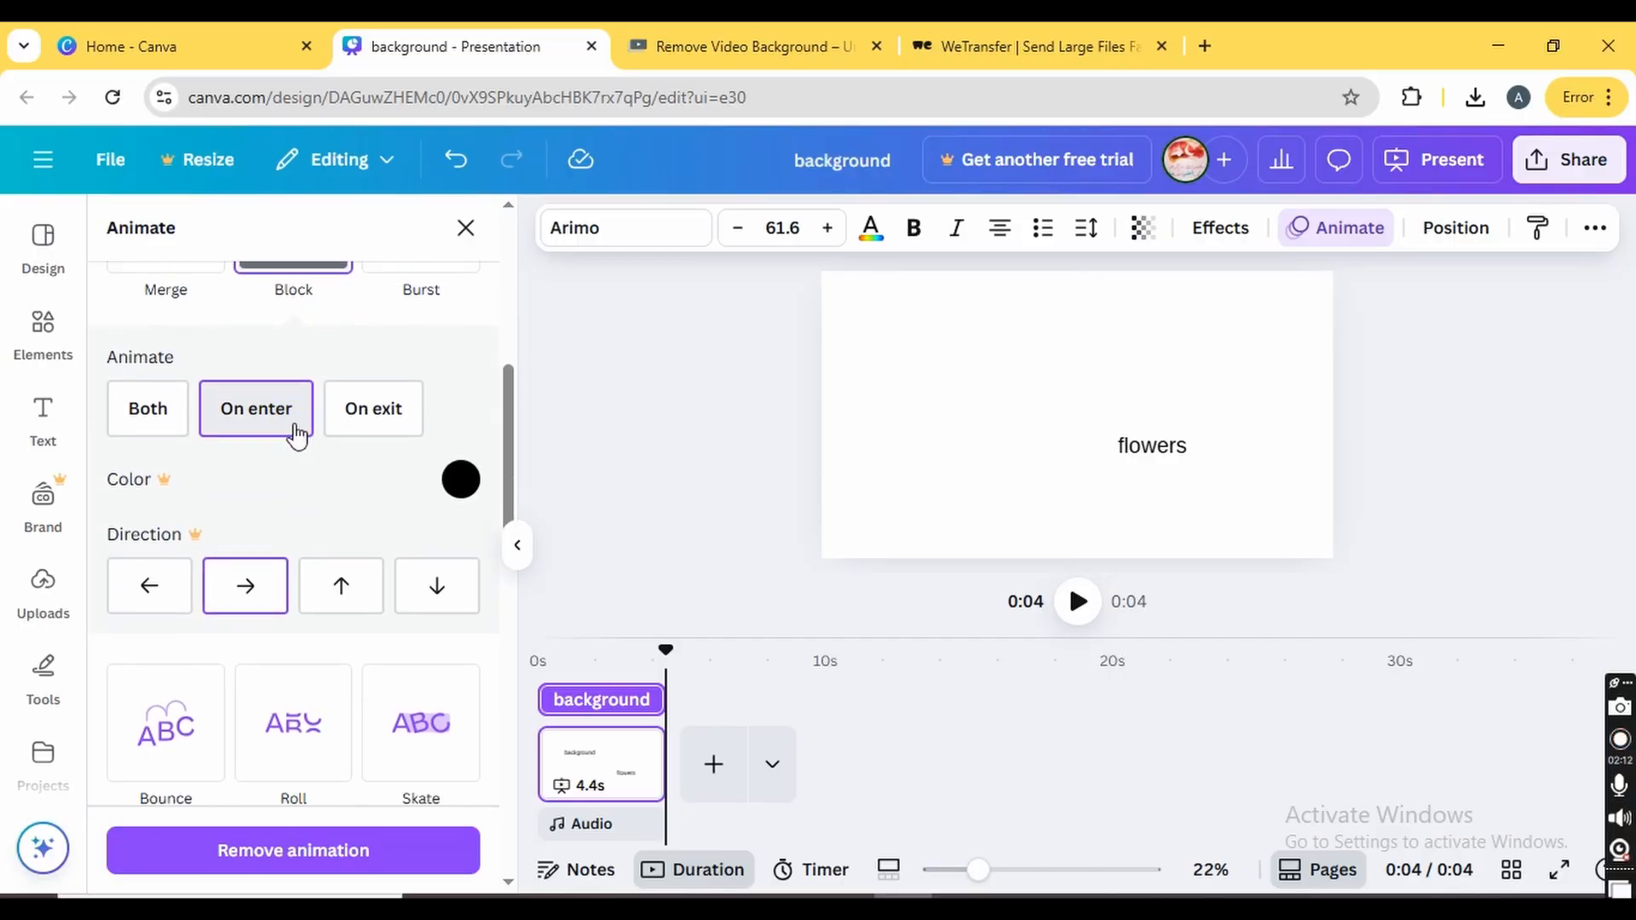
# - Set the Block animation on "background" to play both on enter and on exit
pyautogui.scroll(1, 118, 430)
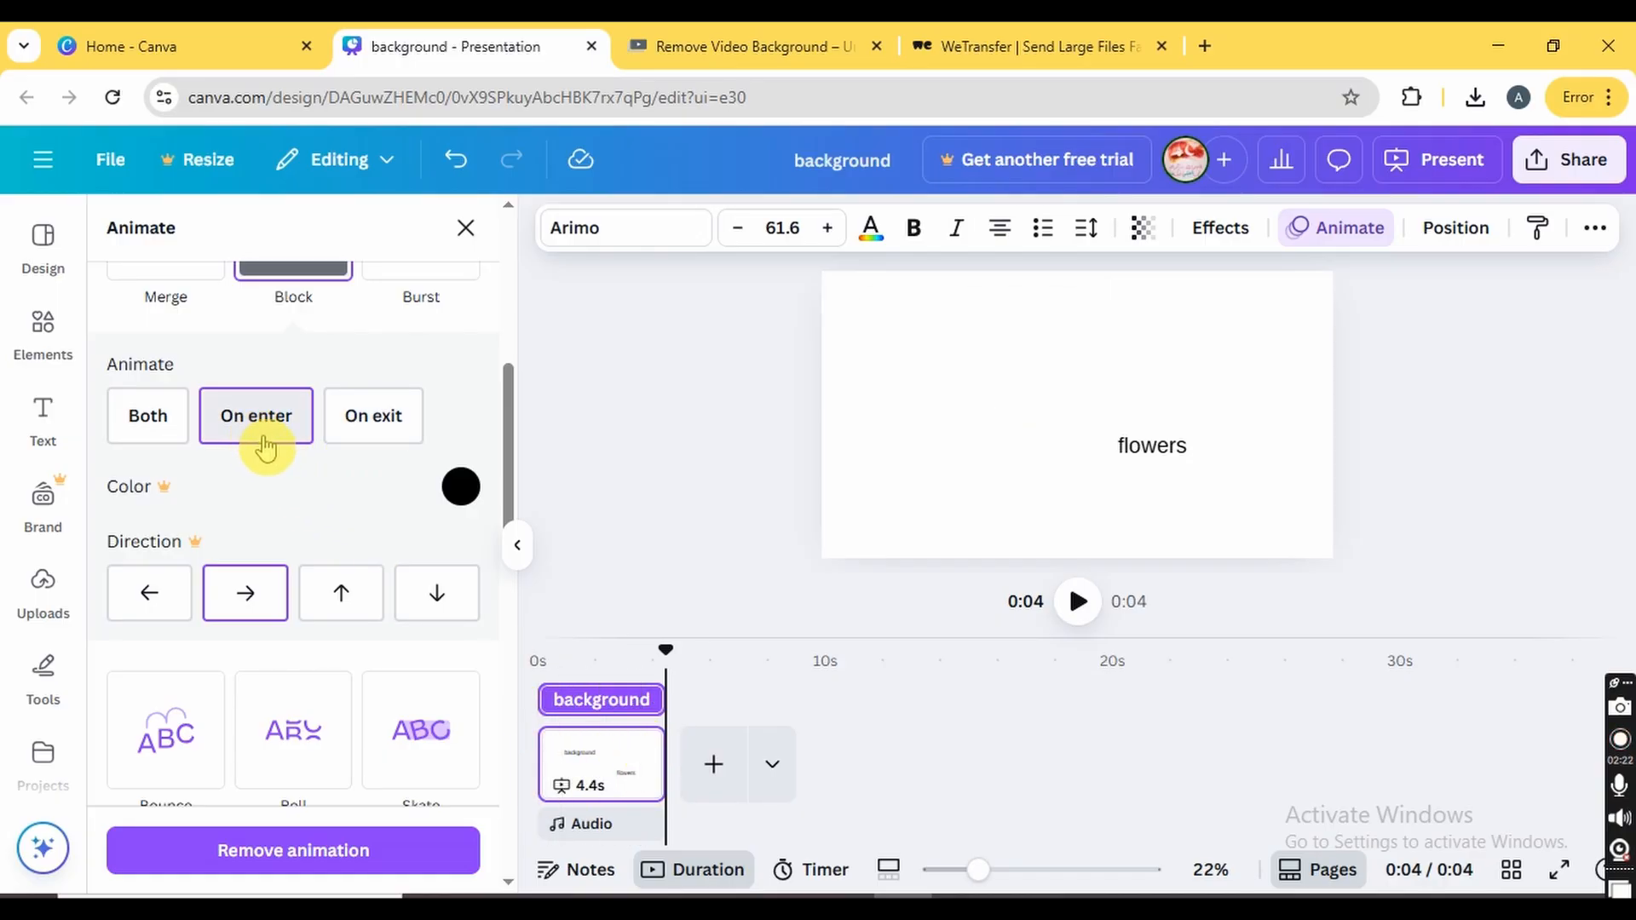
pyautogui.click(153, 424)
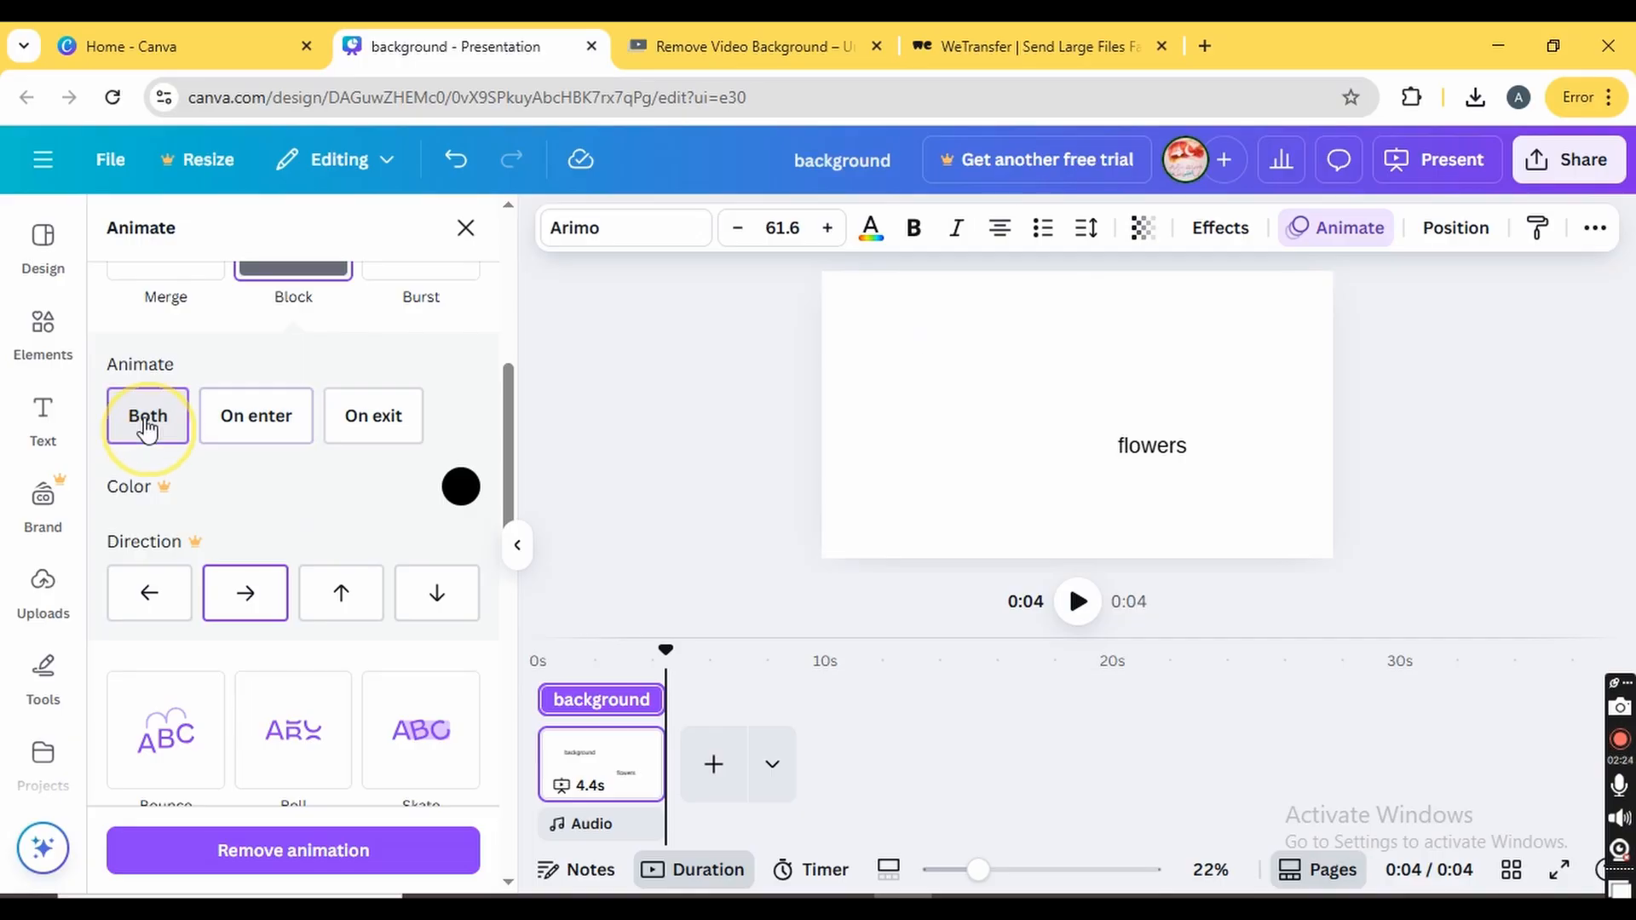
pyautogui.scroll(-1, 333, 536)
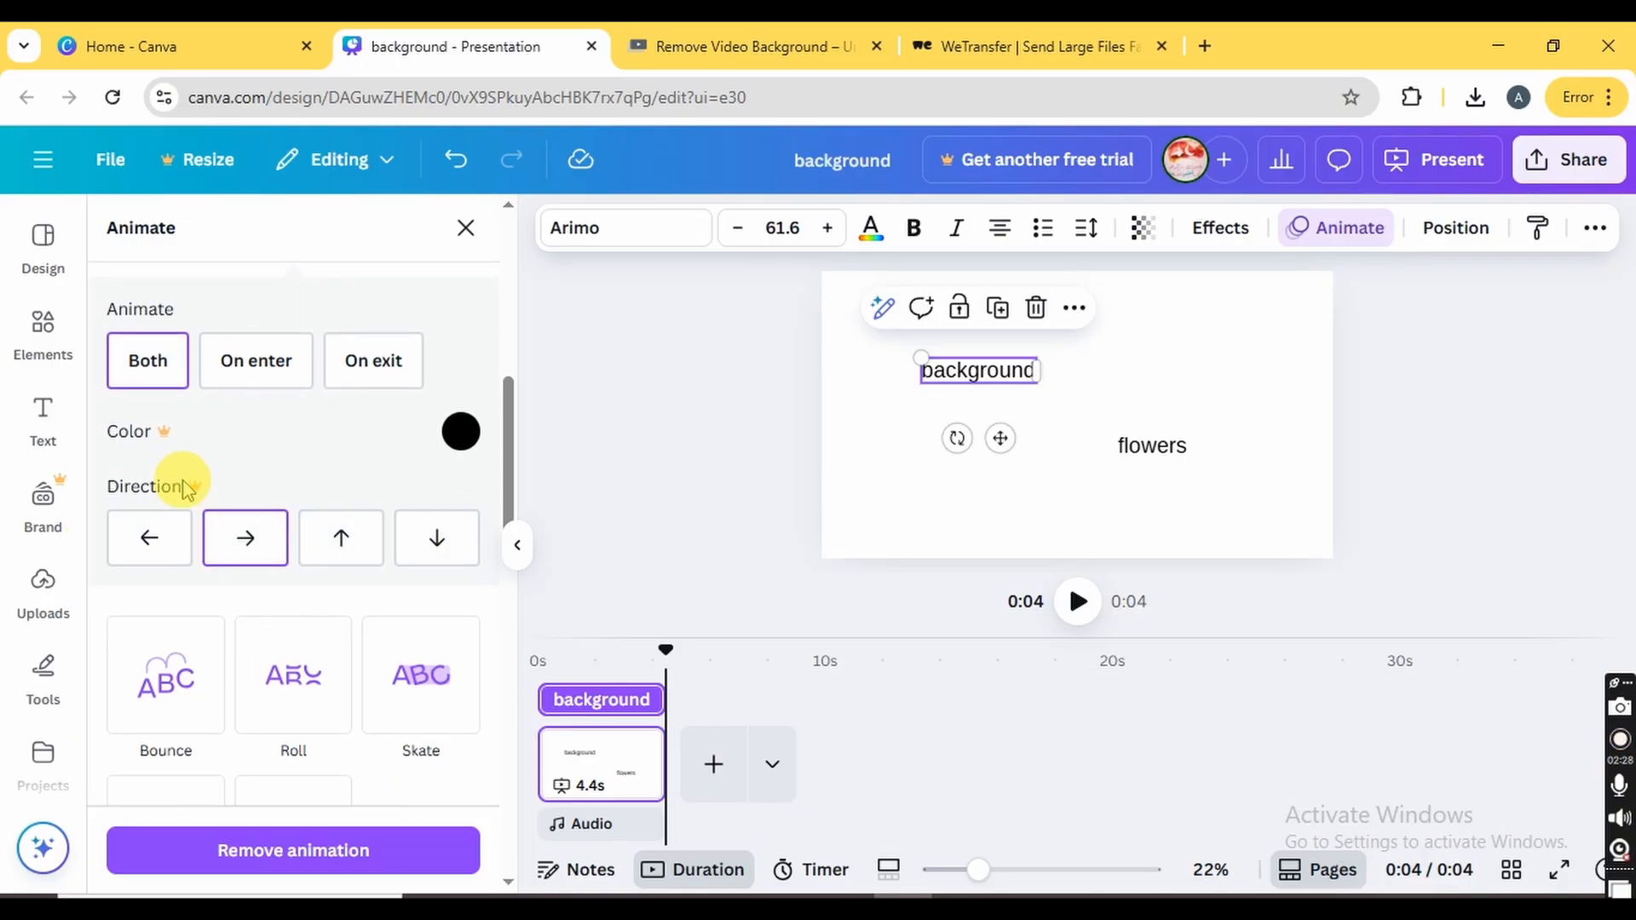
# - Try the Rise, Tectonic and Pulse animations on the word "background"
pyautogui.scroll(-1, 268, 481)
pyautogui.scroll(-8, 264, 477)
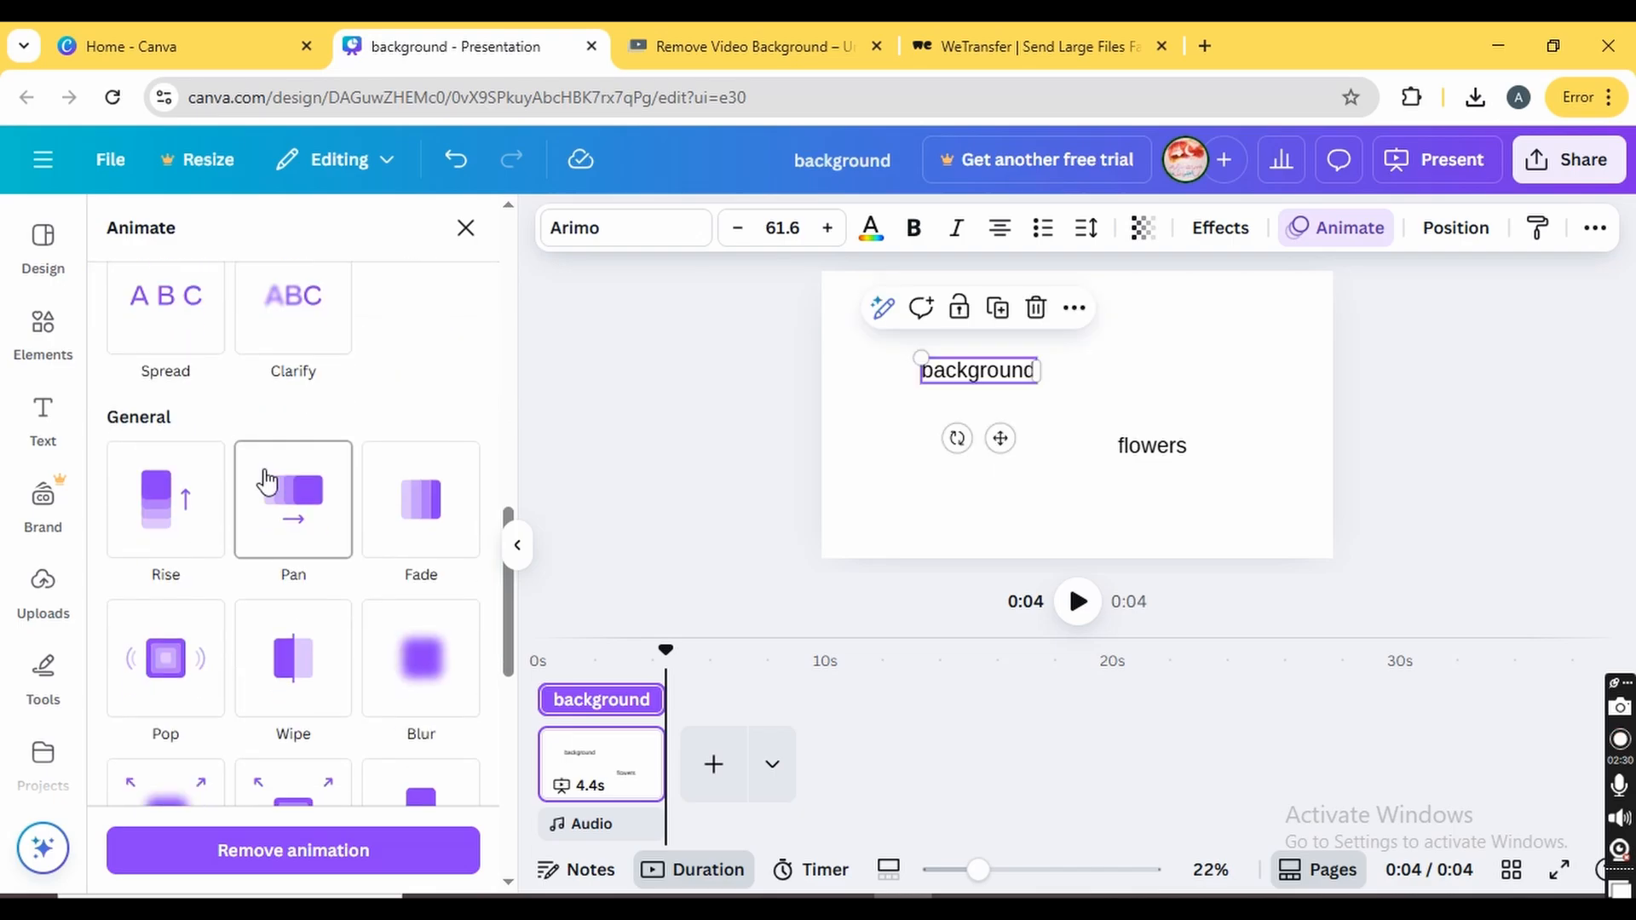
pyautogui.scroll(3, 189, 478)
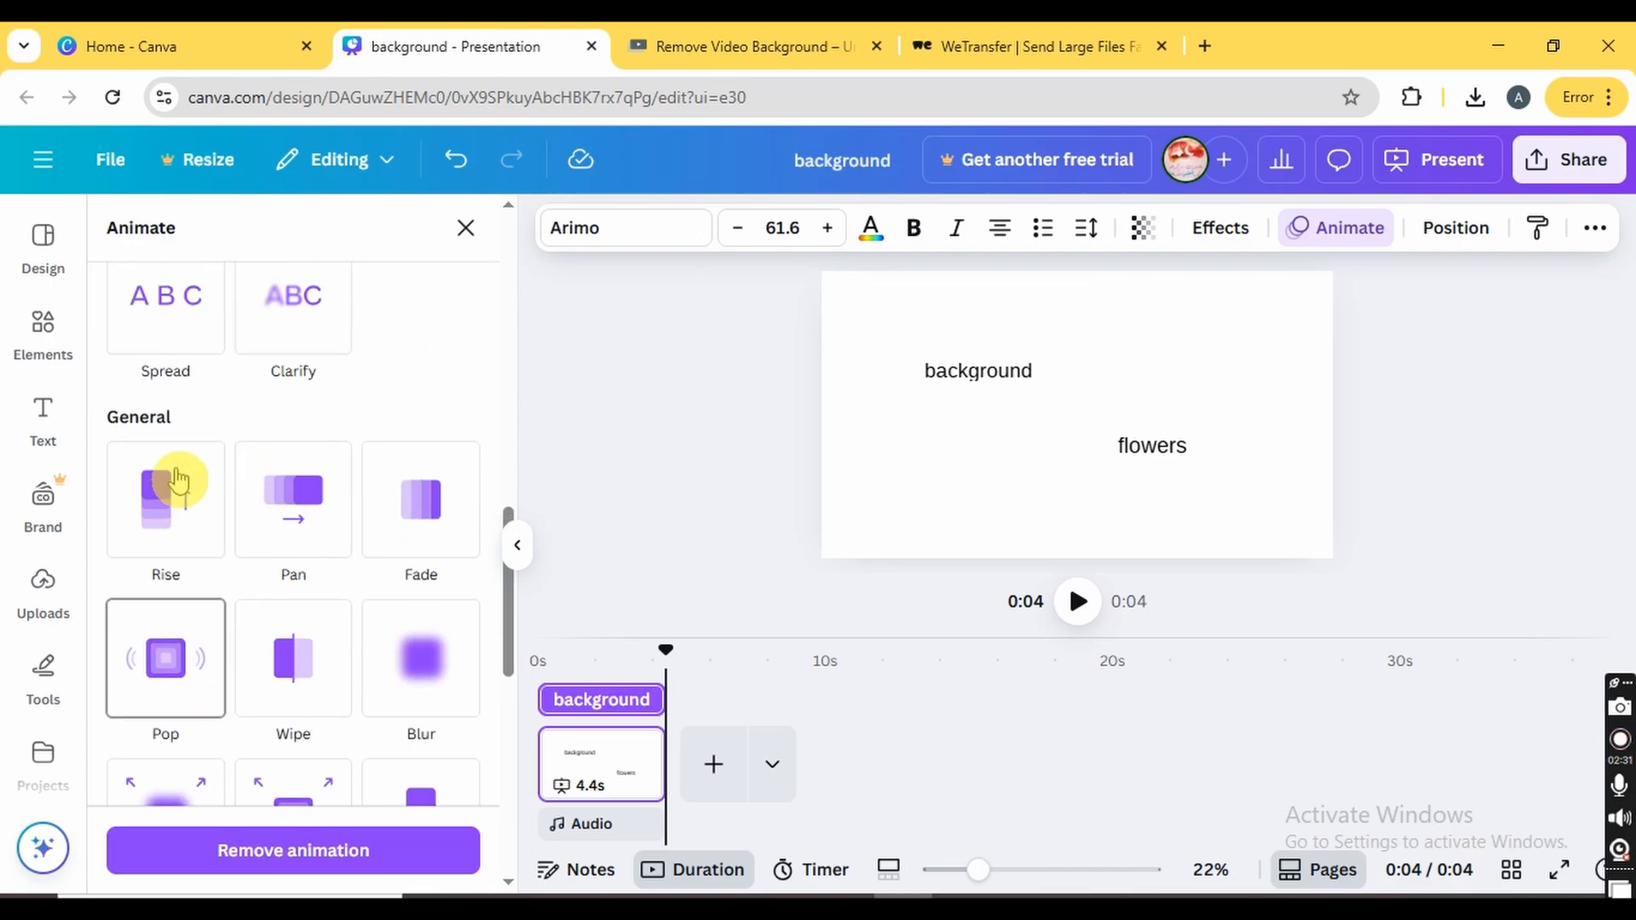
pyautogui.click(208, 537)
pyautogui.scroll(-6, 308, 407)
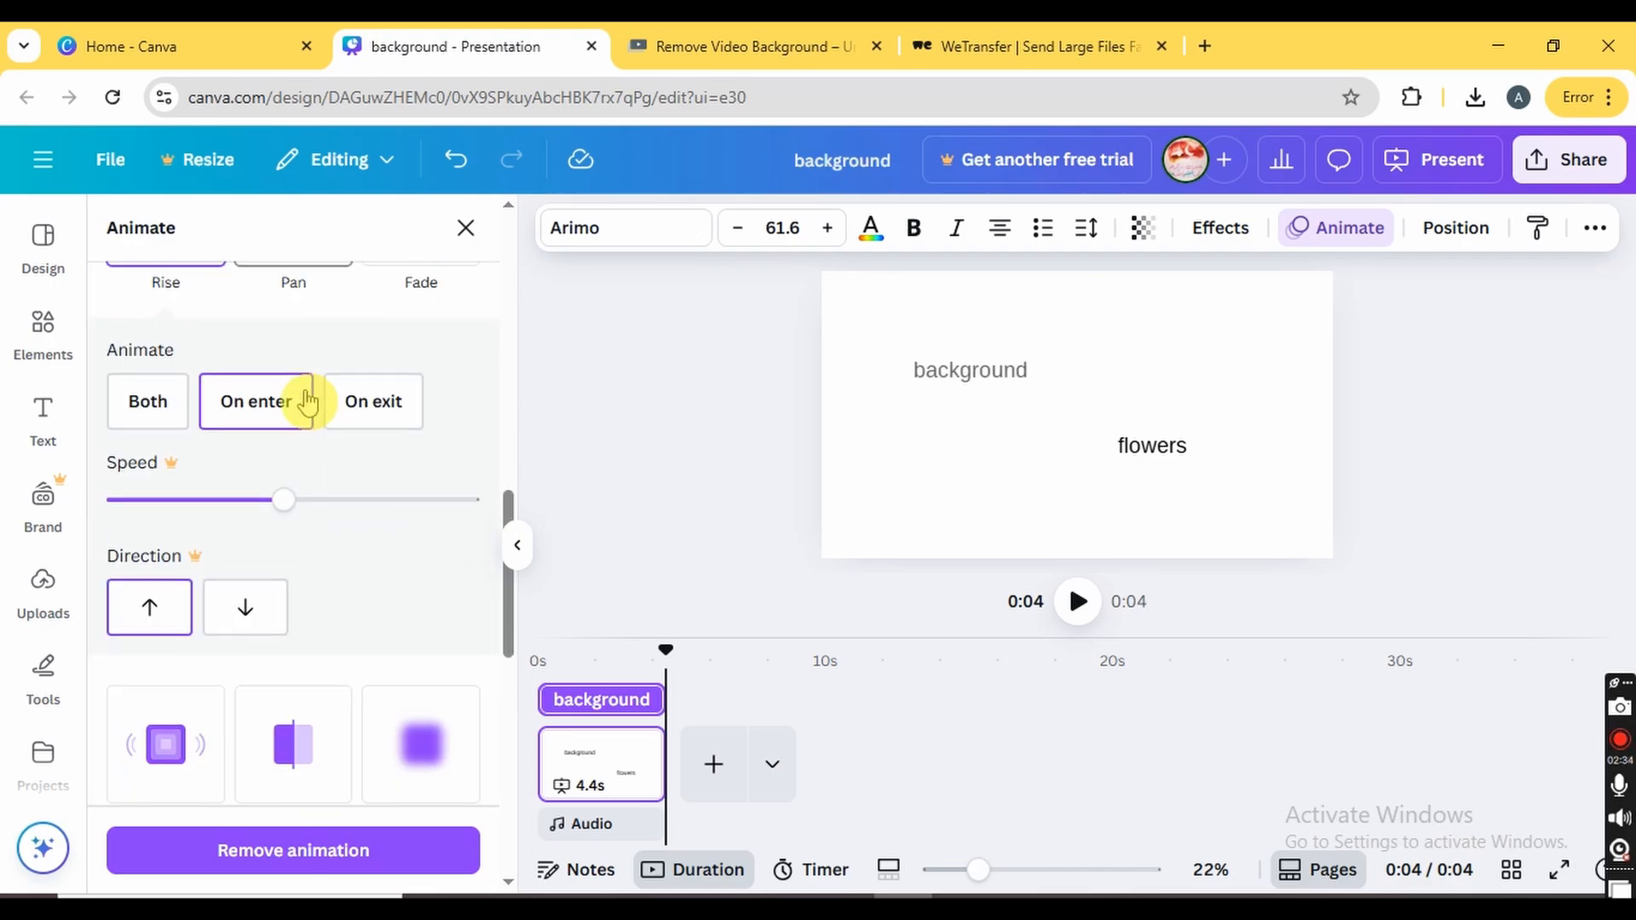
pyautogui.click(298, 443)
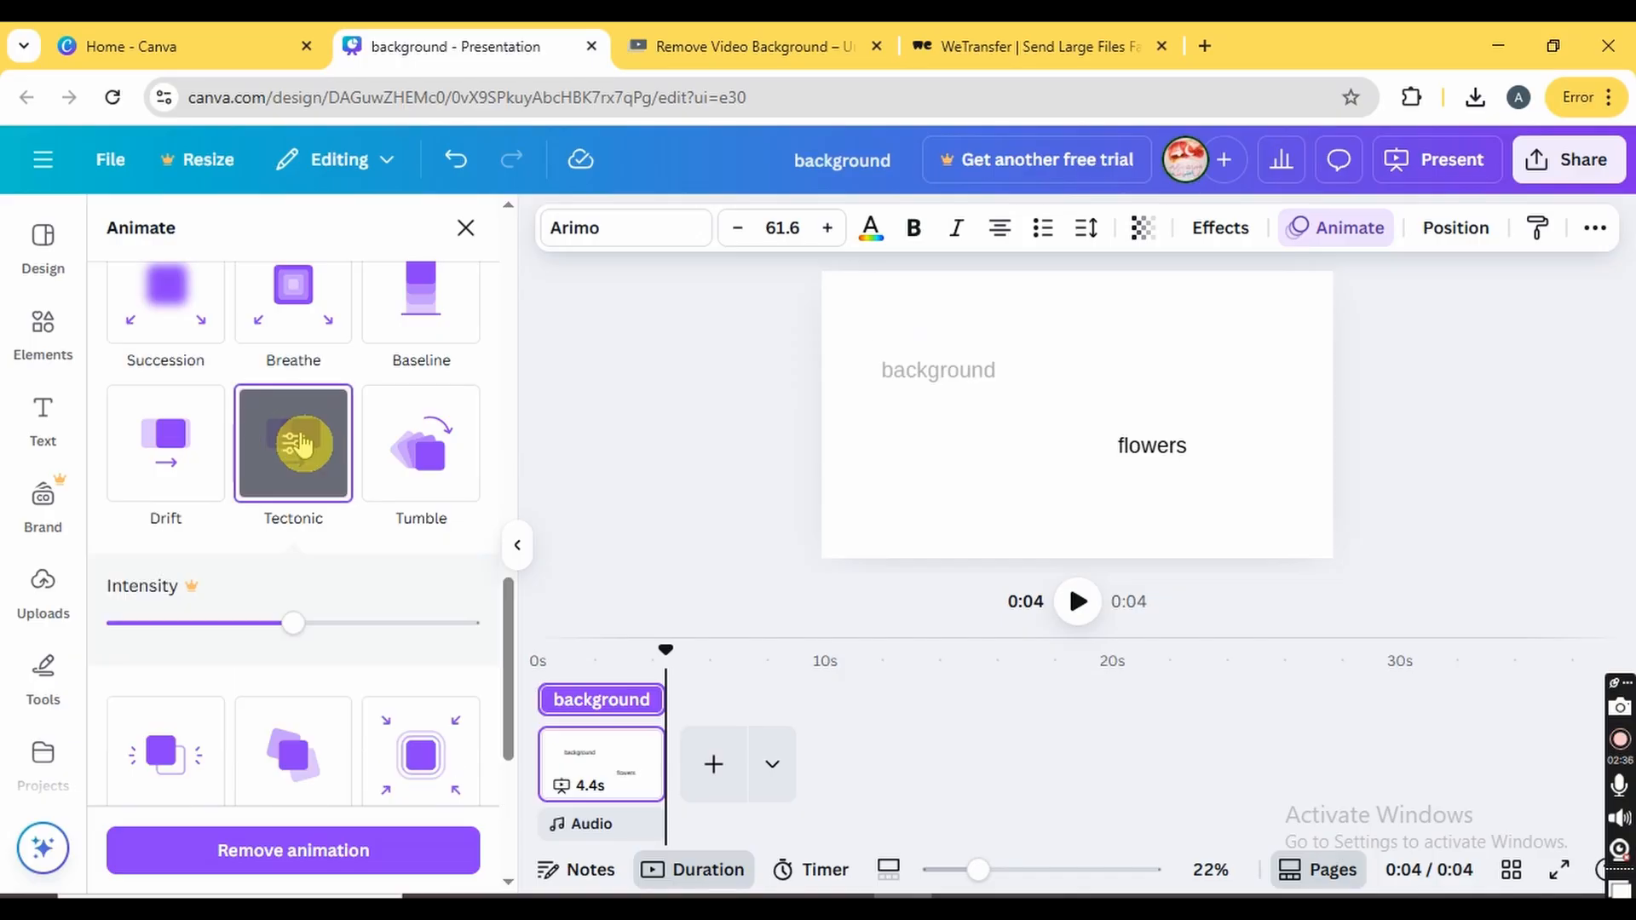
pyautogui.scroll(-5, 304, 440)
pyautogui.click(423, 552)
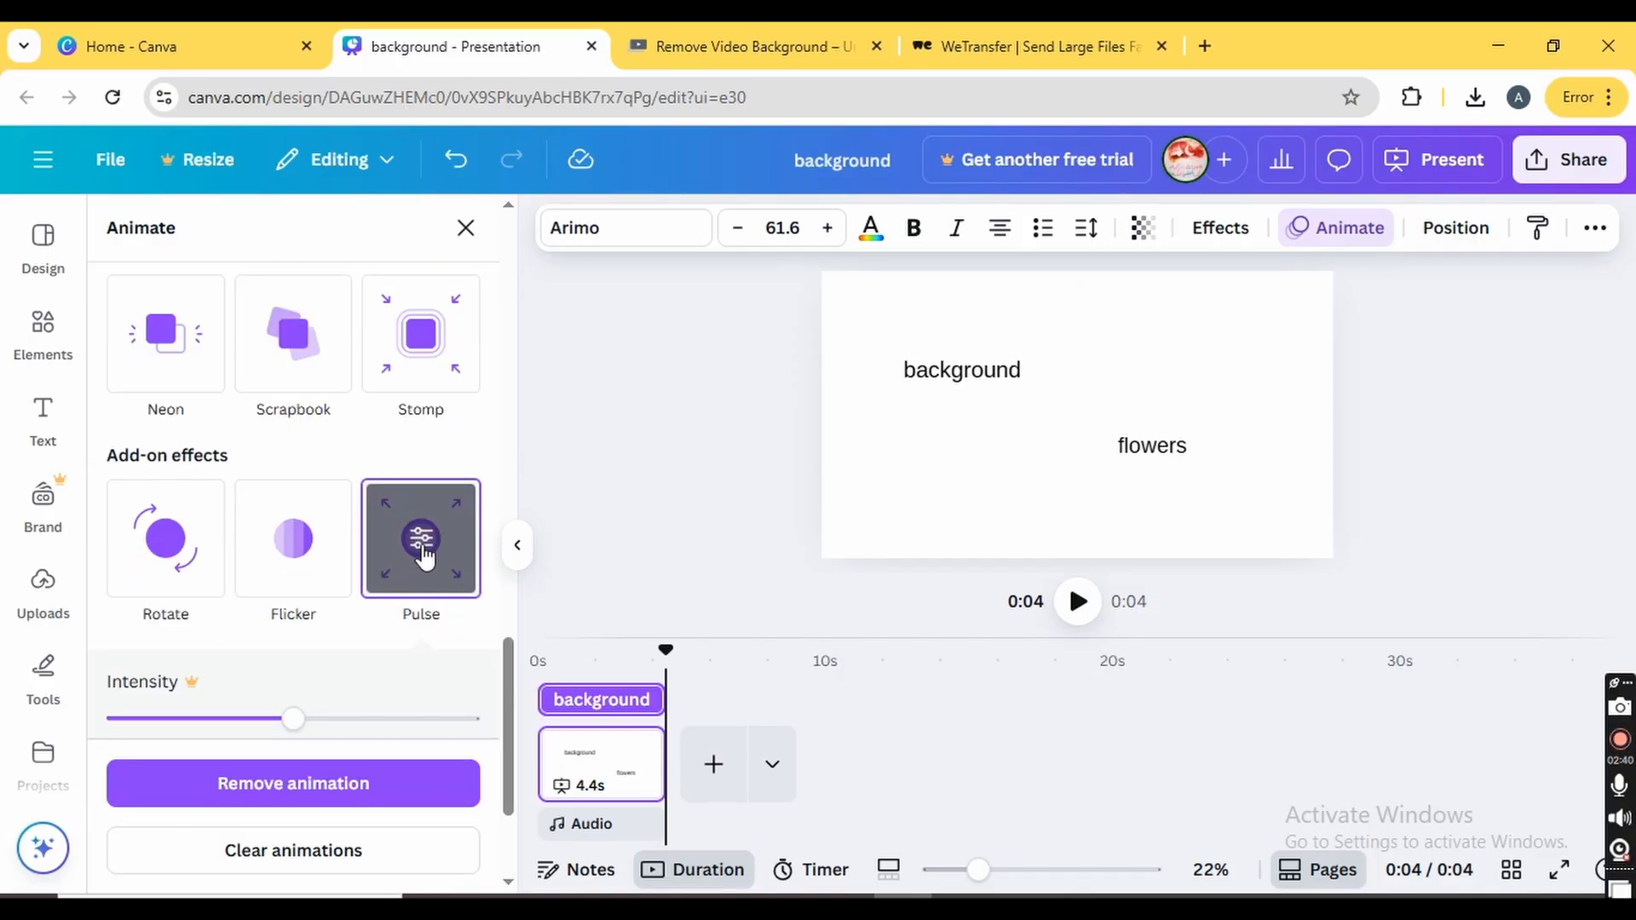
# - Preview the Simple and Sleek page animations, and apply the Party animation to the whole page
pyautogui.scroll(10, 424, 554)
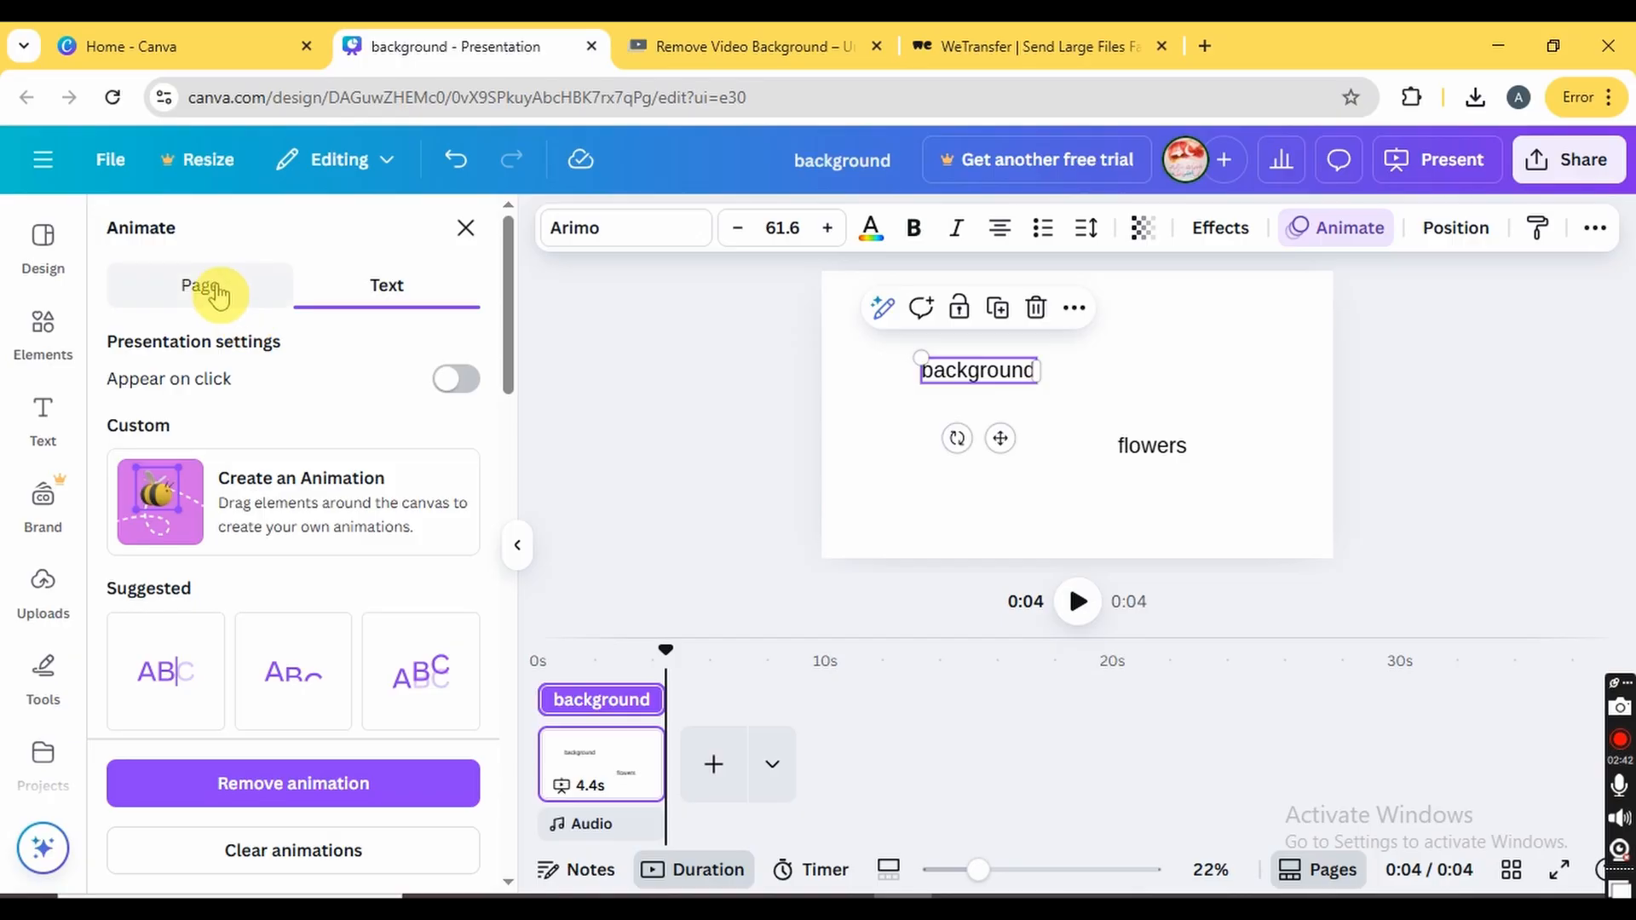
pyautogui.click(217, 290)
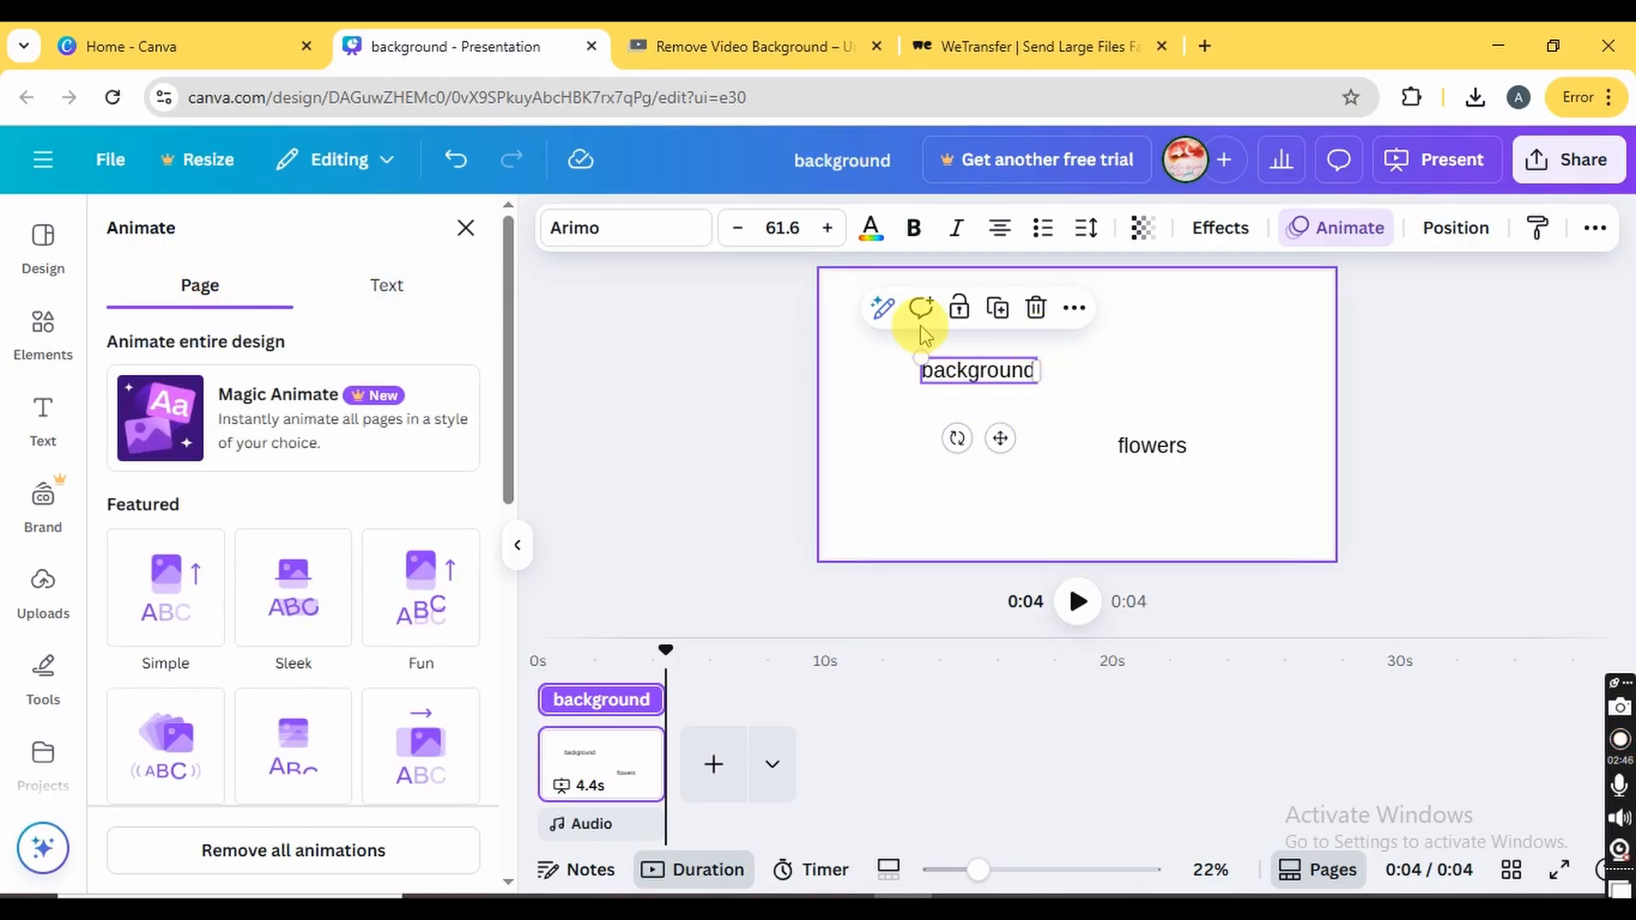
pyautogui.click(189, 595)
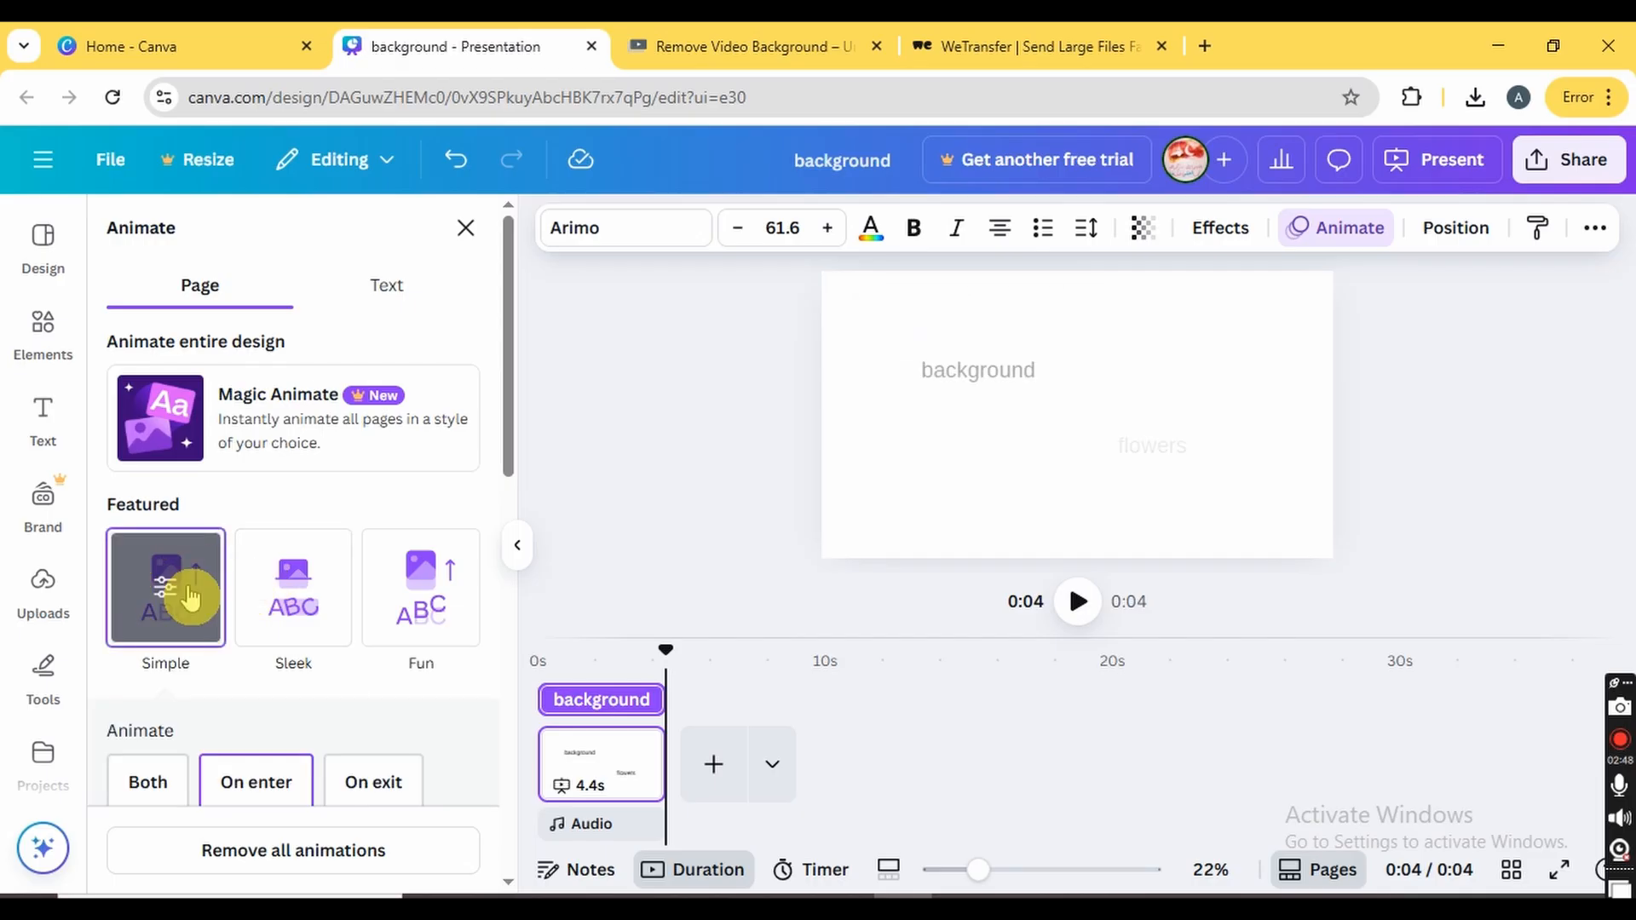
pyautogui.click(271, 614)
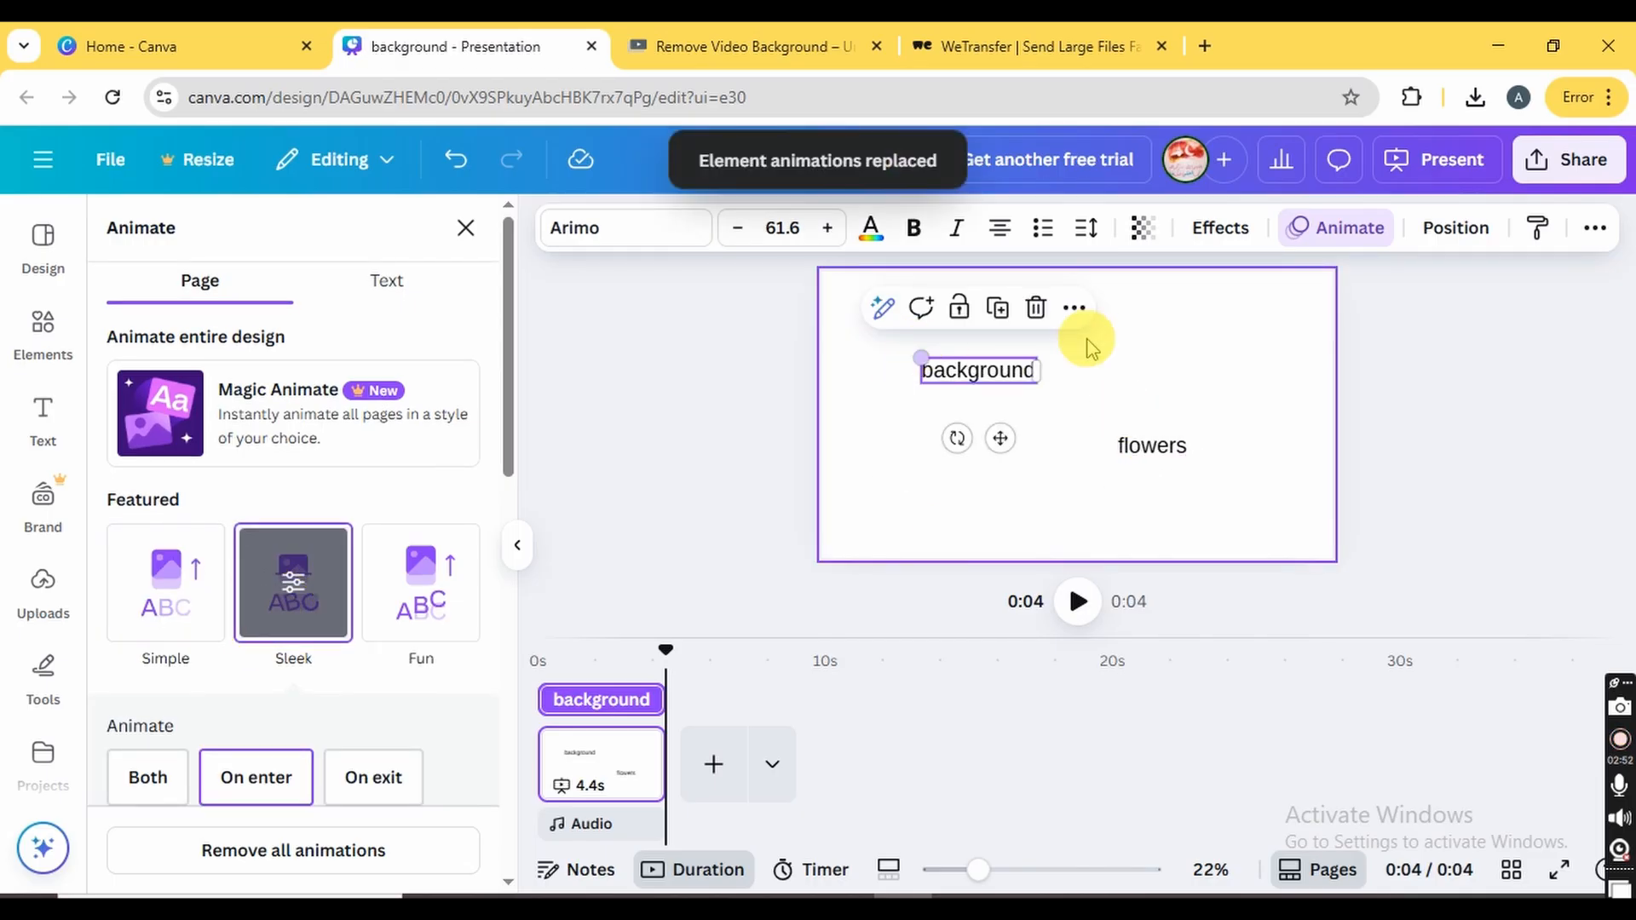
pyautogui.scroll(-4, 433, 588)
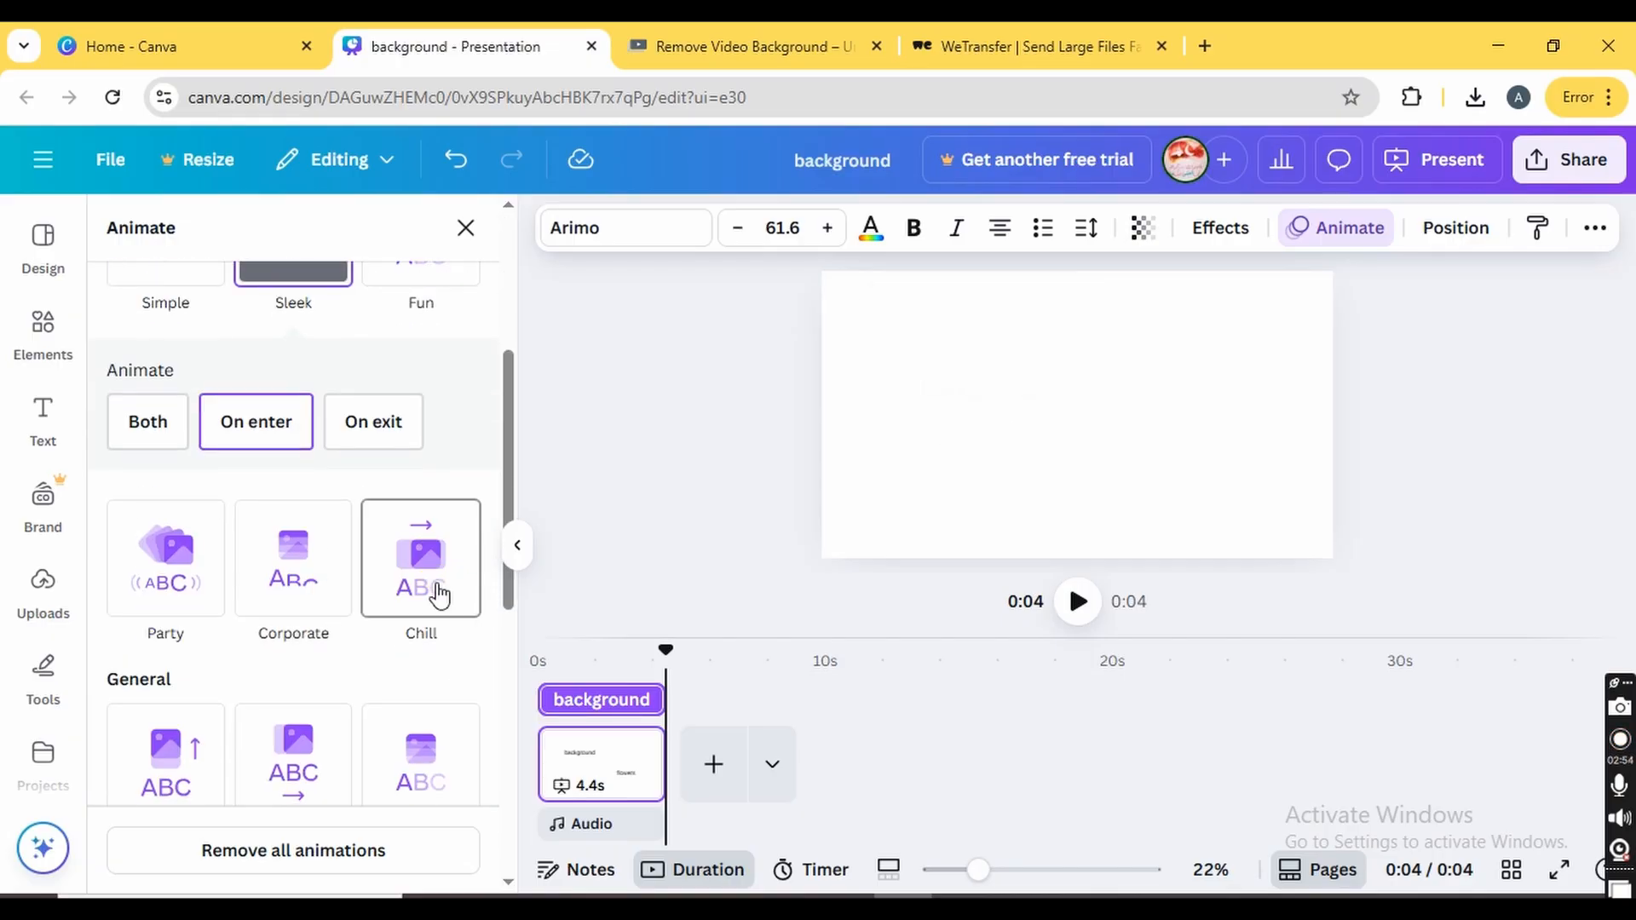
pyautogui.click(190, 605)
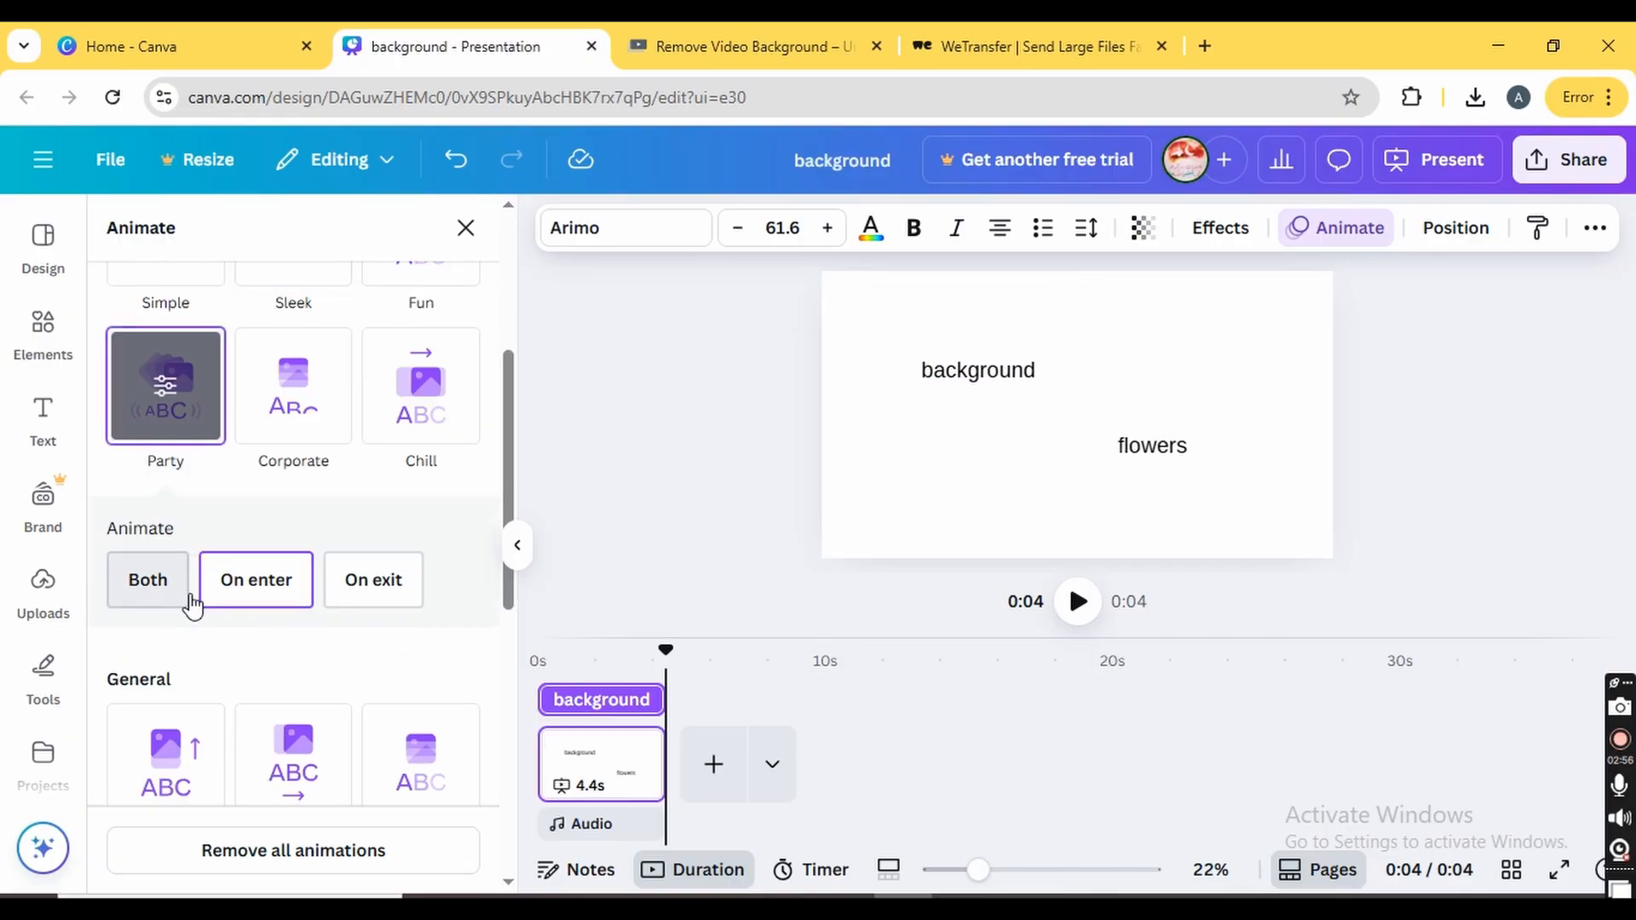
pyautogui.scroll(4, 324, 392)
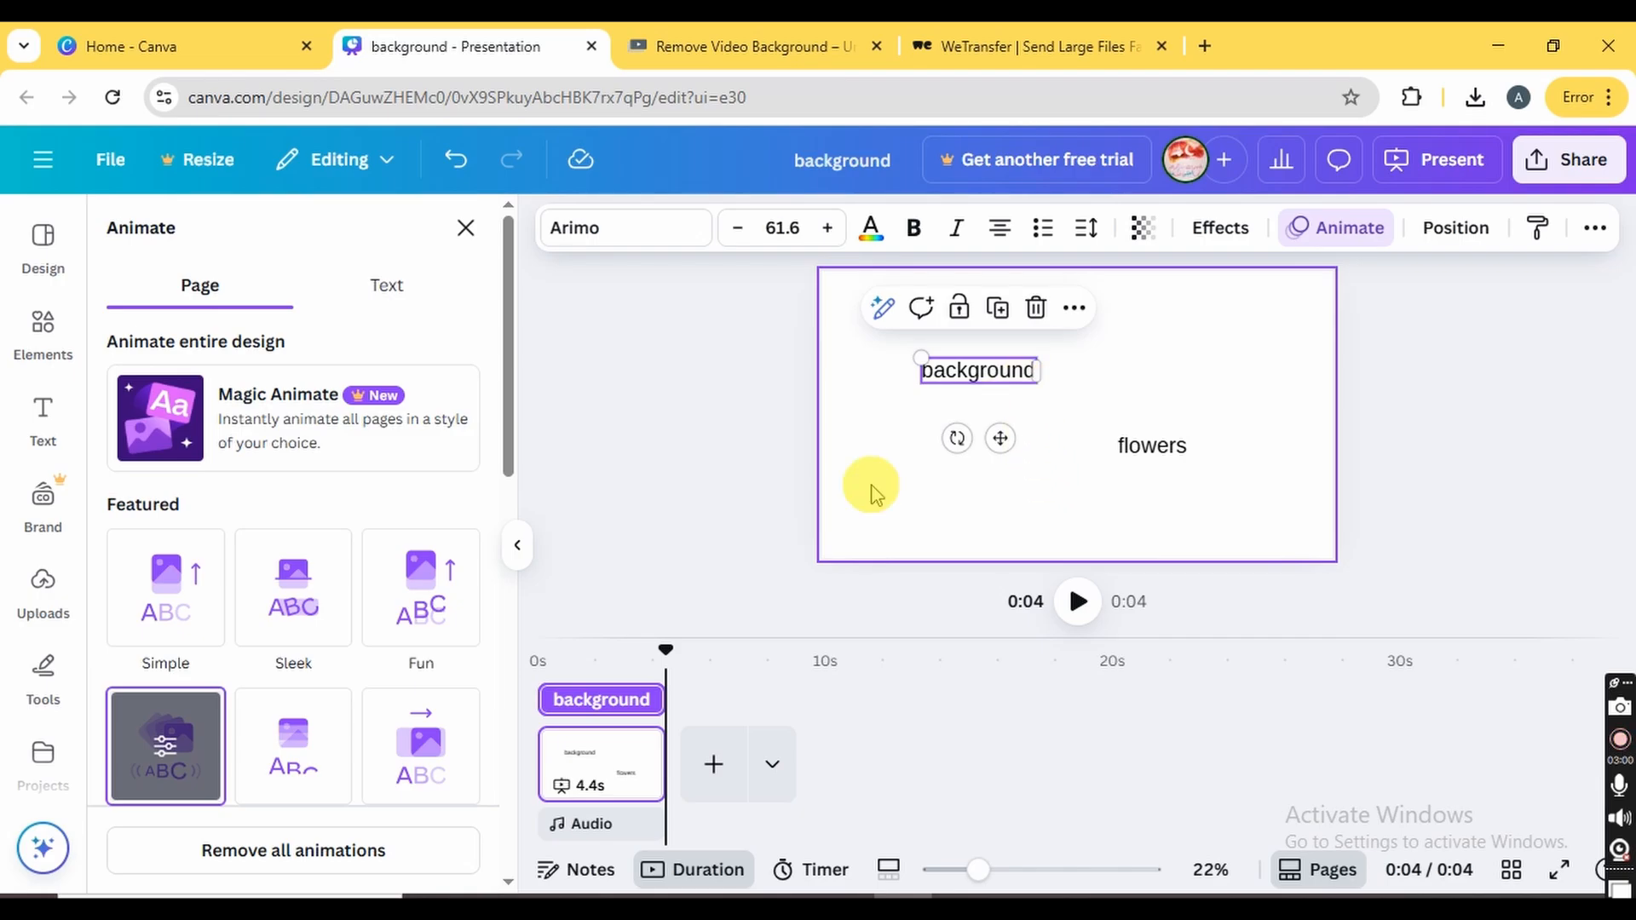
# - Extend the page's duration on the timeline to 9.9 seconds
pyautogui.click(658, 750)
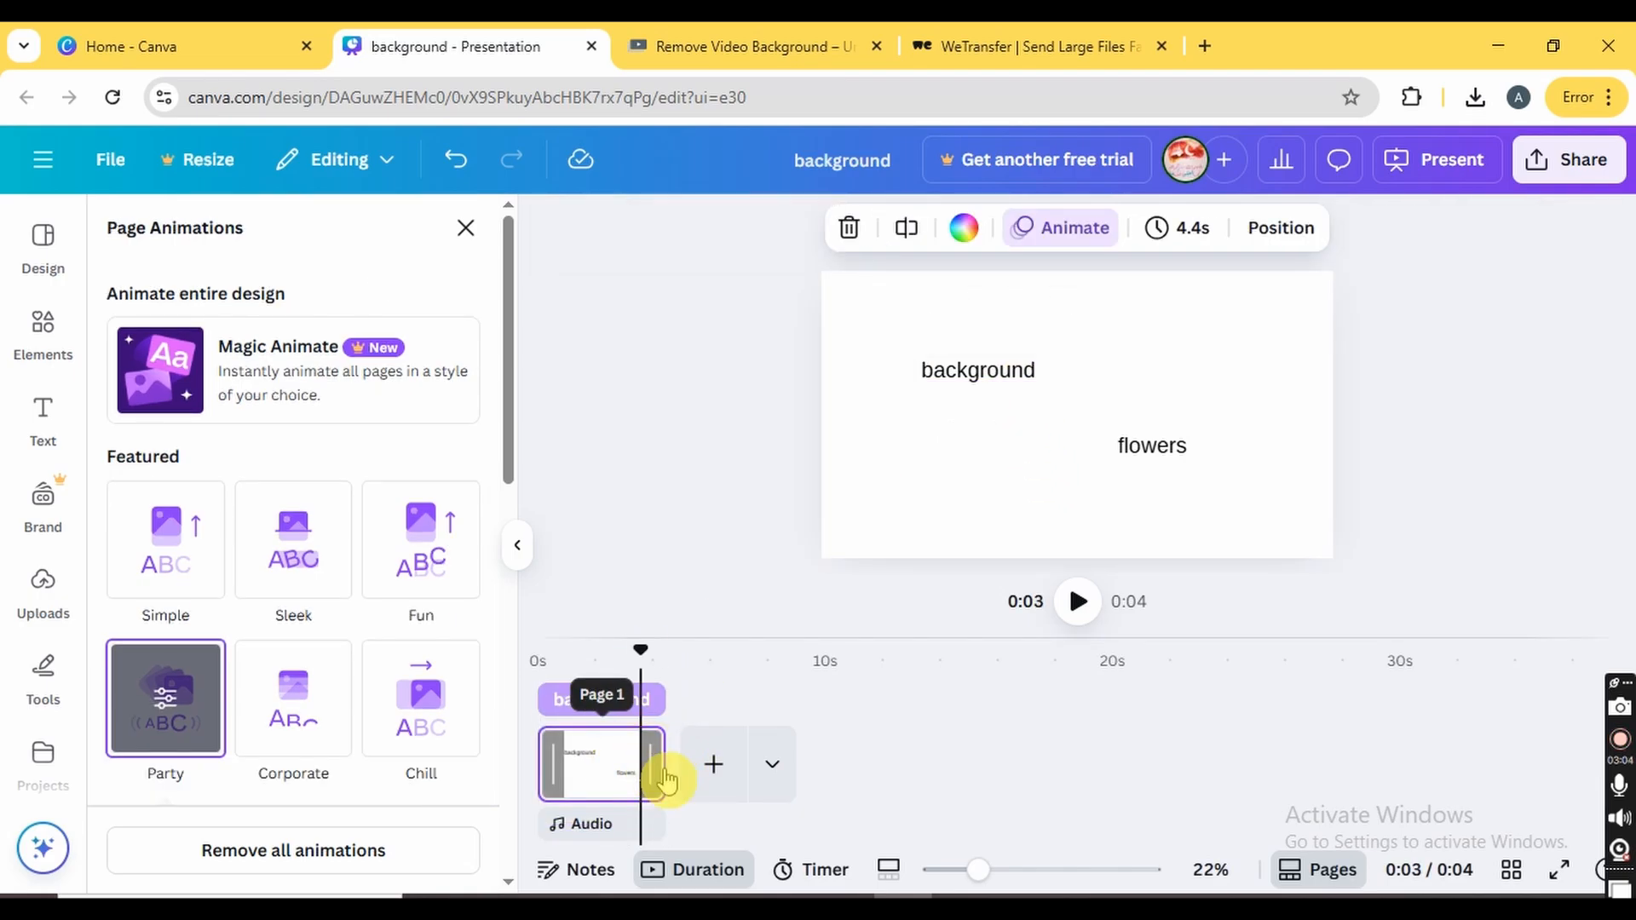
pyautogui.click(664, 774)
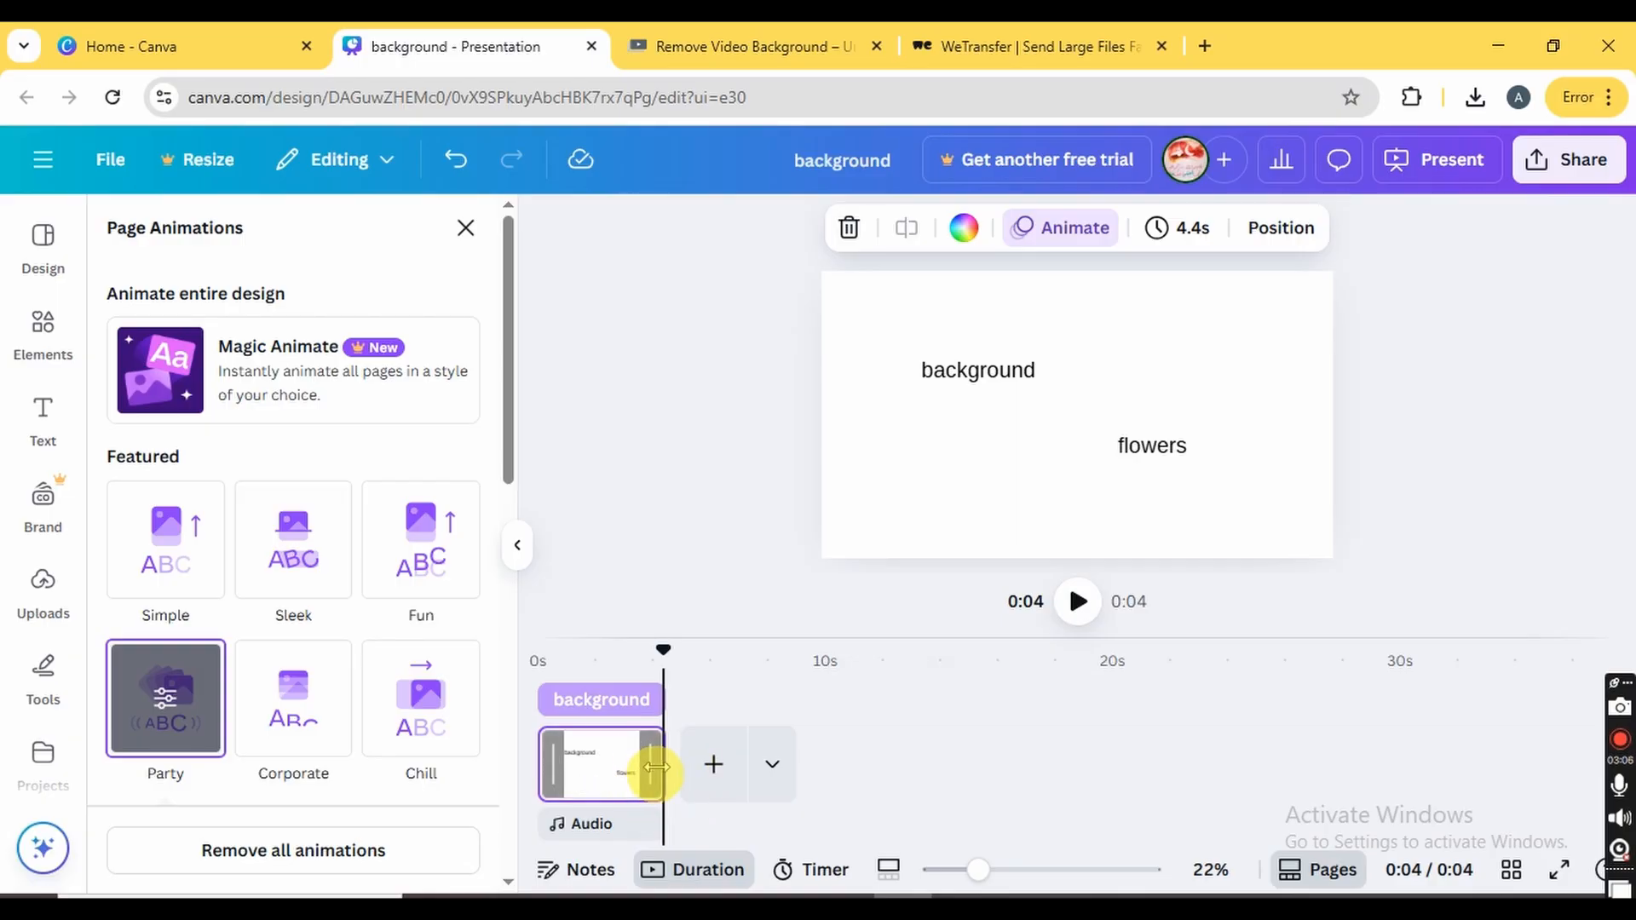
pyautogui.moveTo(656, 767); pyautogui.dragTo(822, 767)
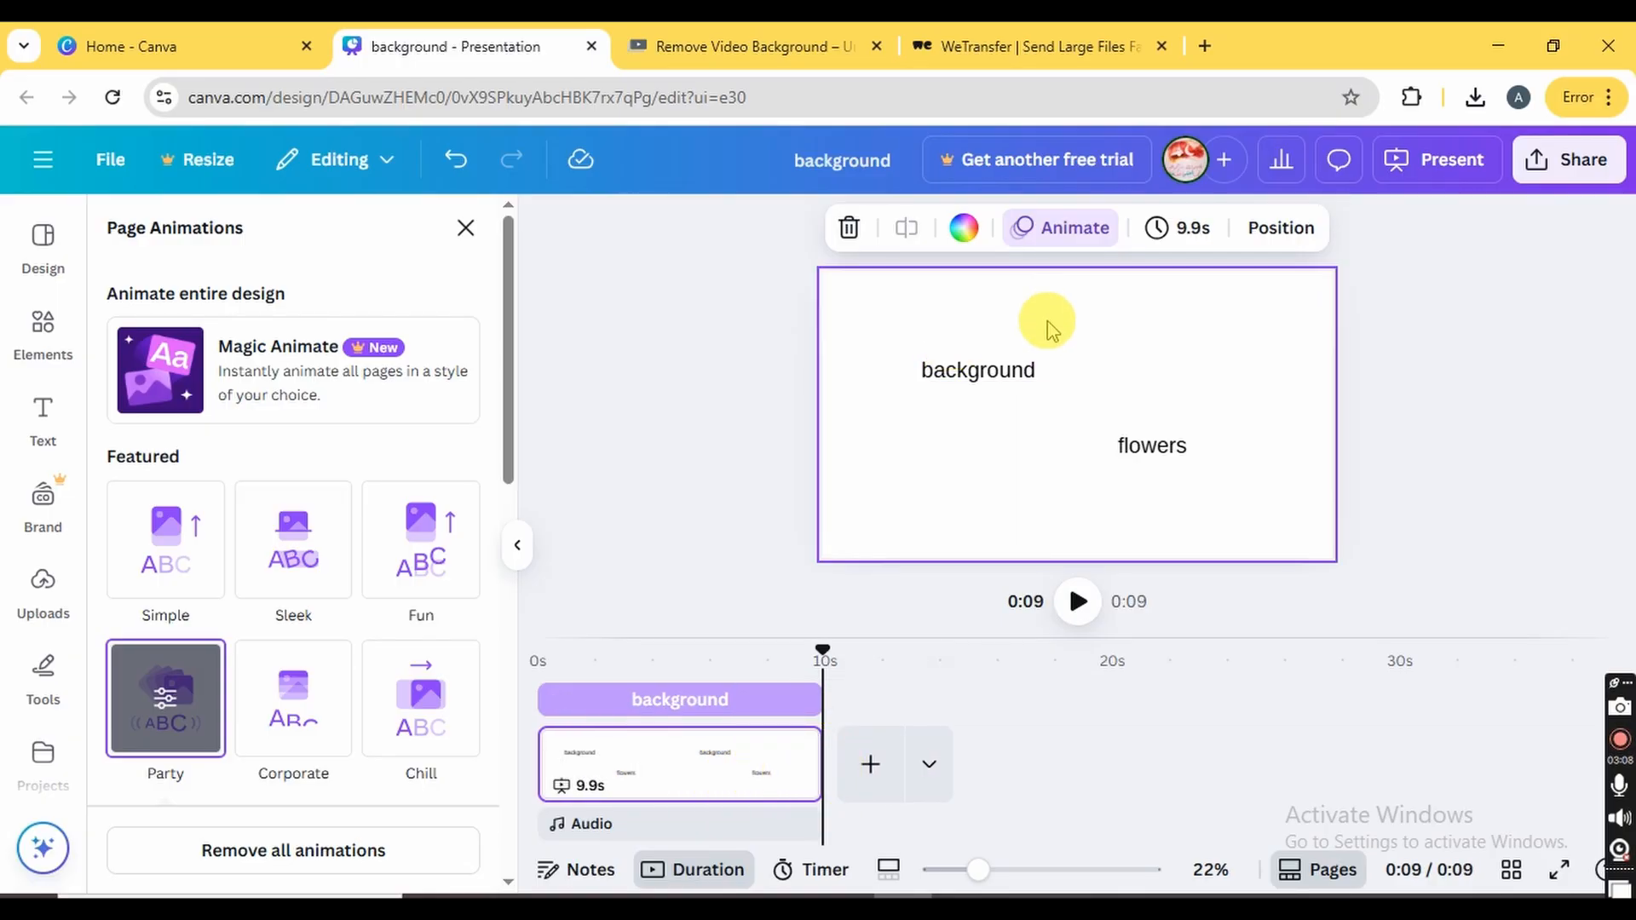
# - Shorten the timing of the word "background" so that it ends at about 3 seconds on the timeline
pyautogui.moveTo(1047, 321); pyautogui.dragTo(968, 415)
pyautogui.moveTo(1189, 389); pyautogui.dragTo(1118, 483)
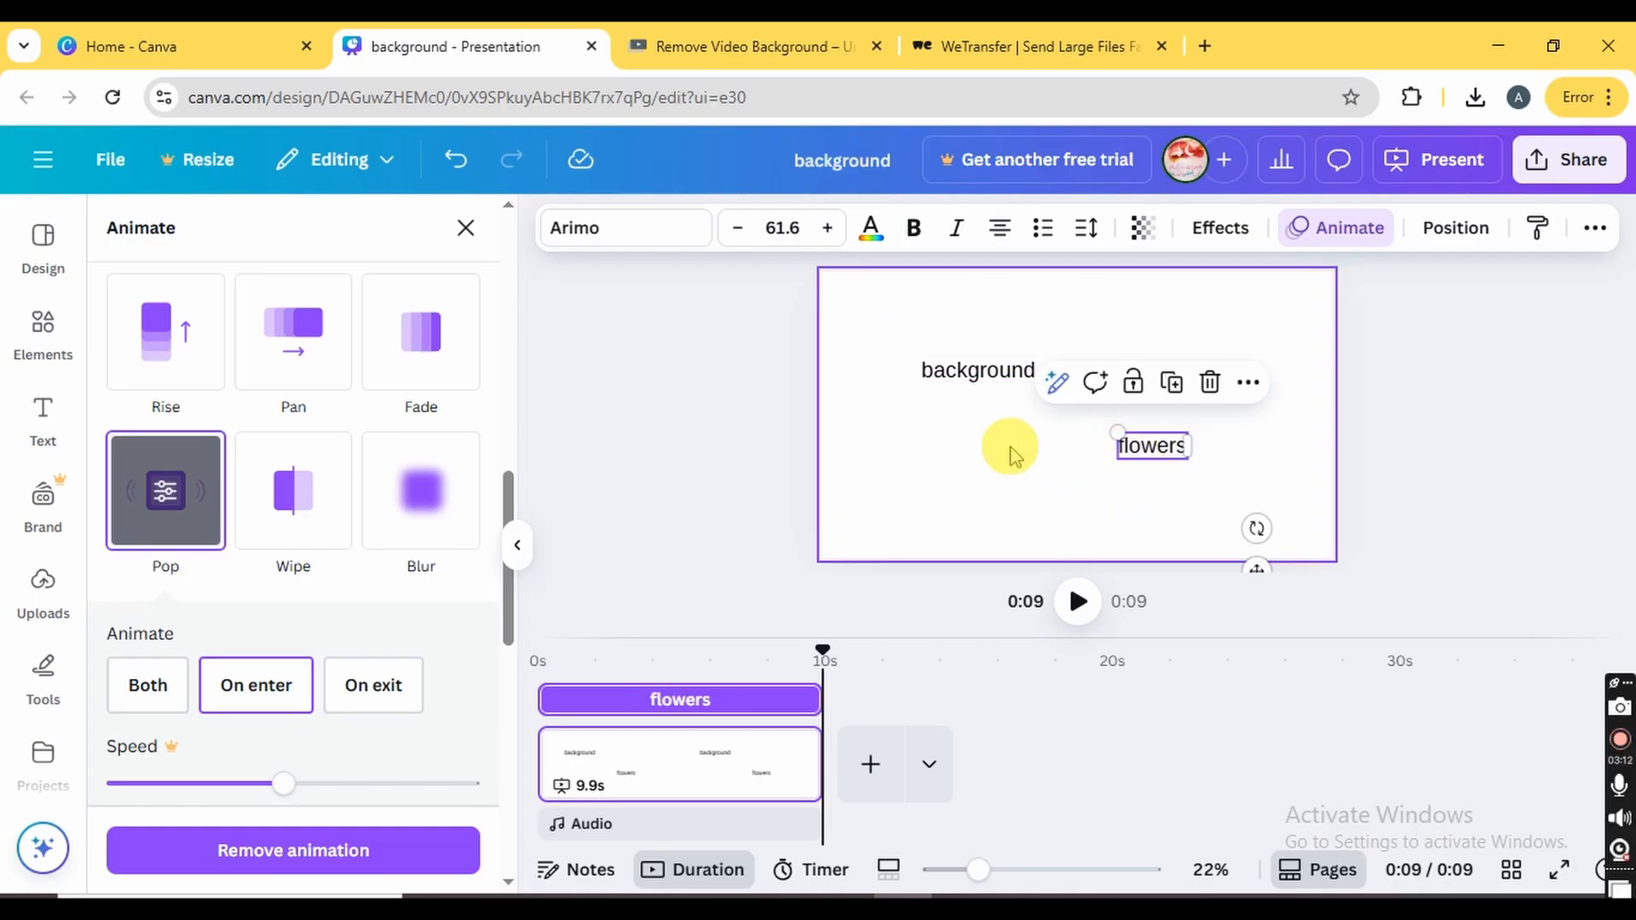
pyautogui.click(903, 421)
pyautogui.click(959, 366)
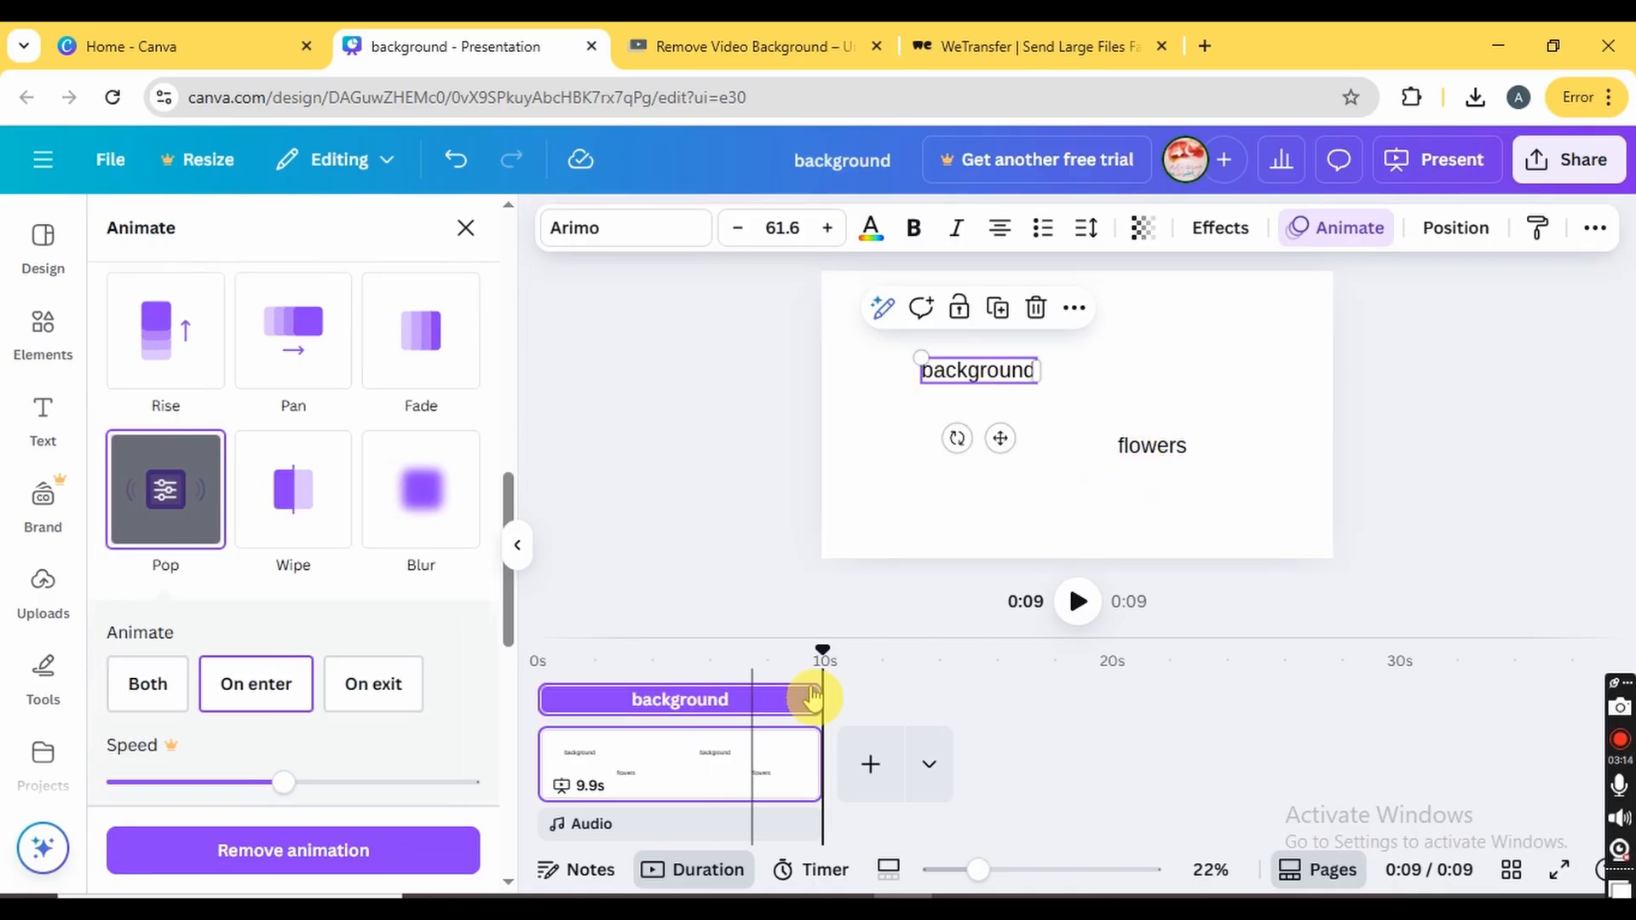
pyautogui.click(745, 697)
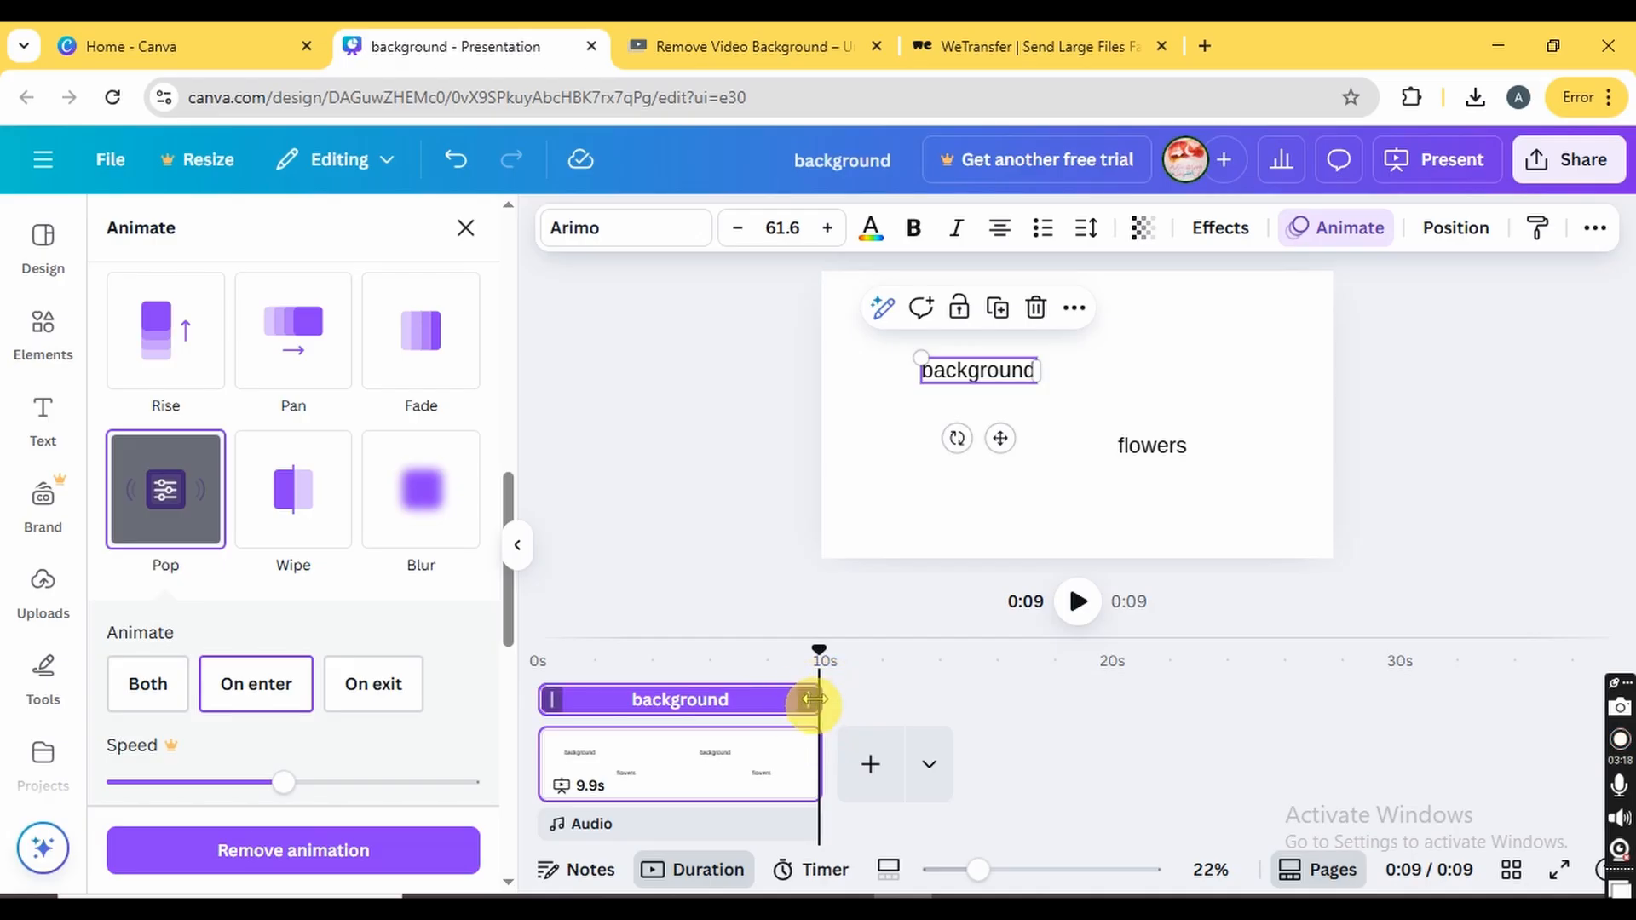
pyautogui.moveTo(814, 699); pyautogui.dragTo(625, 699)
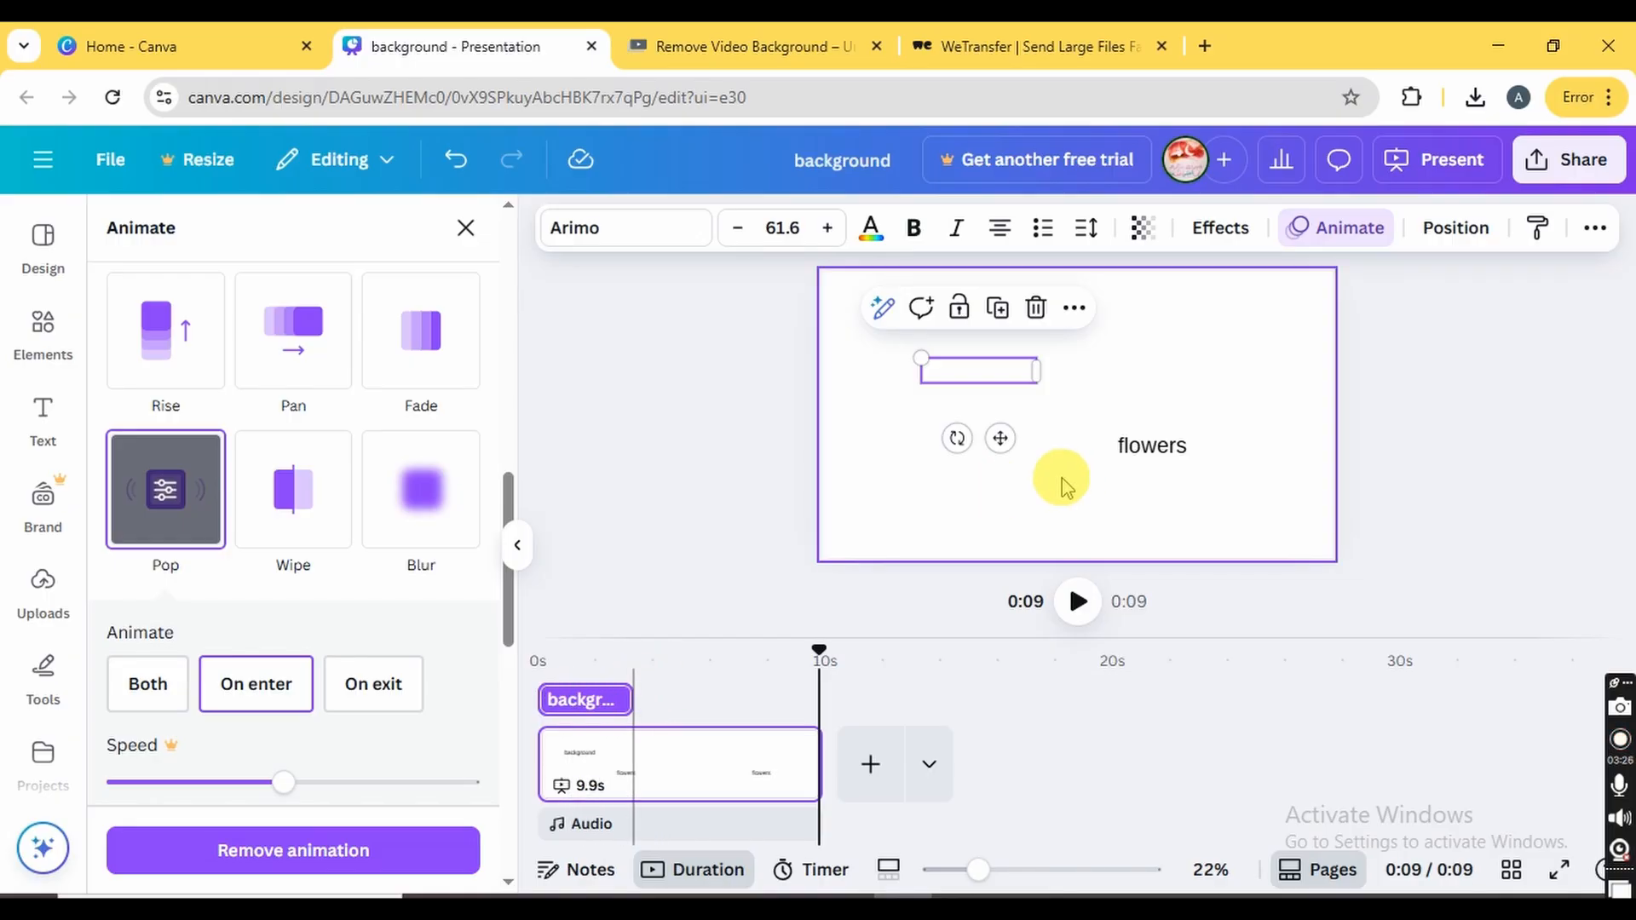
# - Delay the word "flowers" to start at about 6.5 seconds, and play the page from the beginning
pyautogui.click(1150, 445)
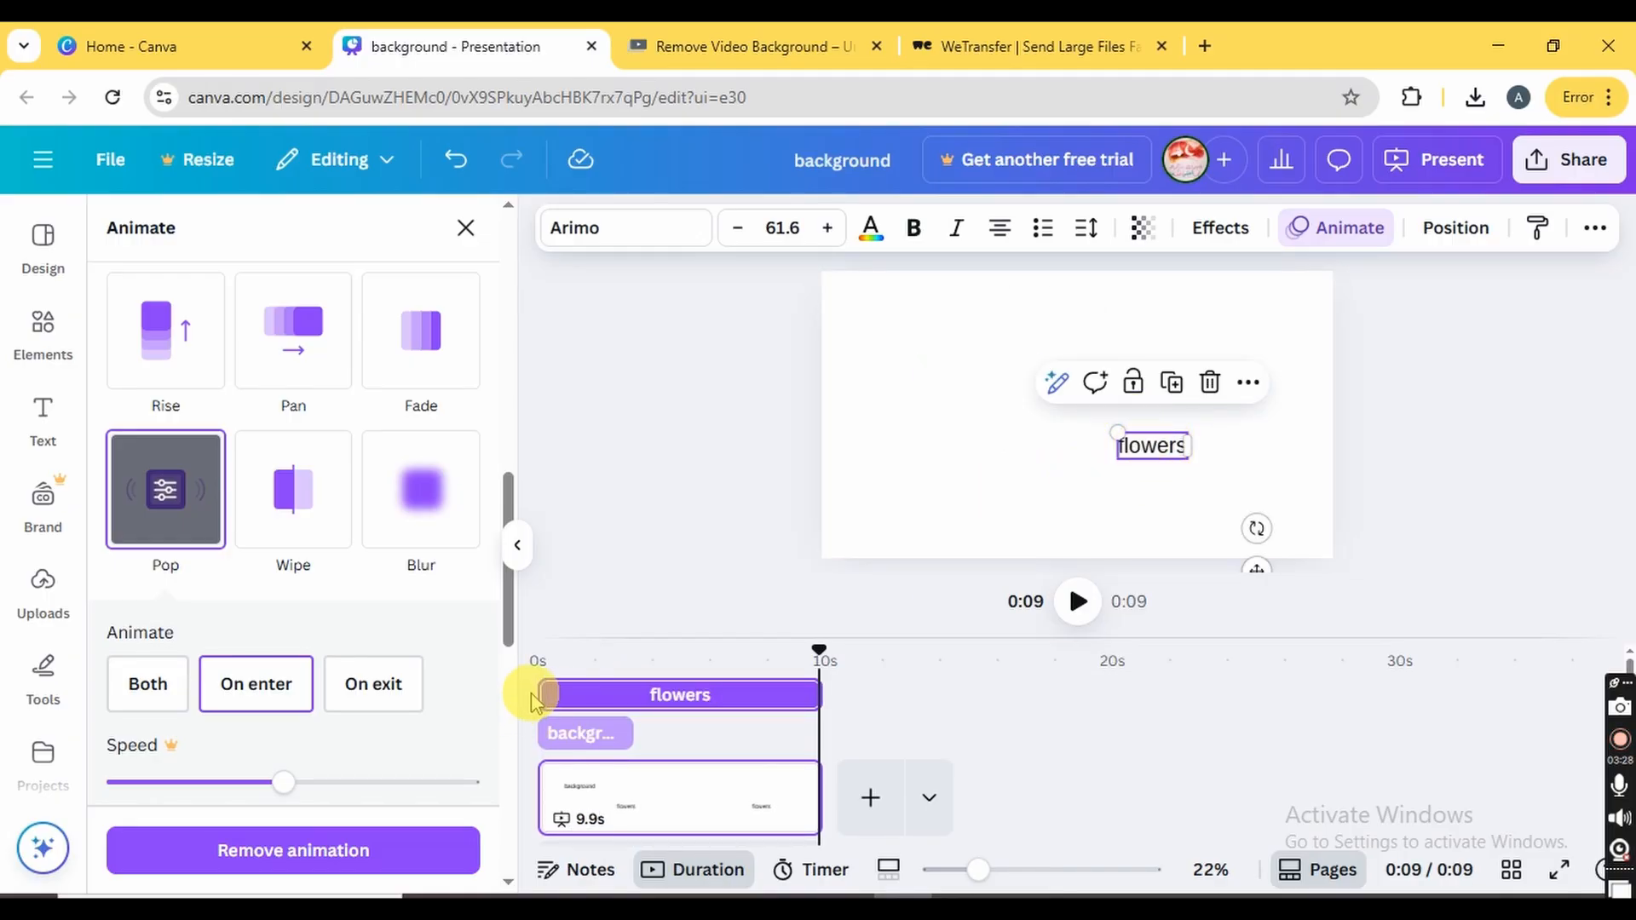
pyautogui.moveTo(542, 697); pyautogui.dragTo(725, 695)
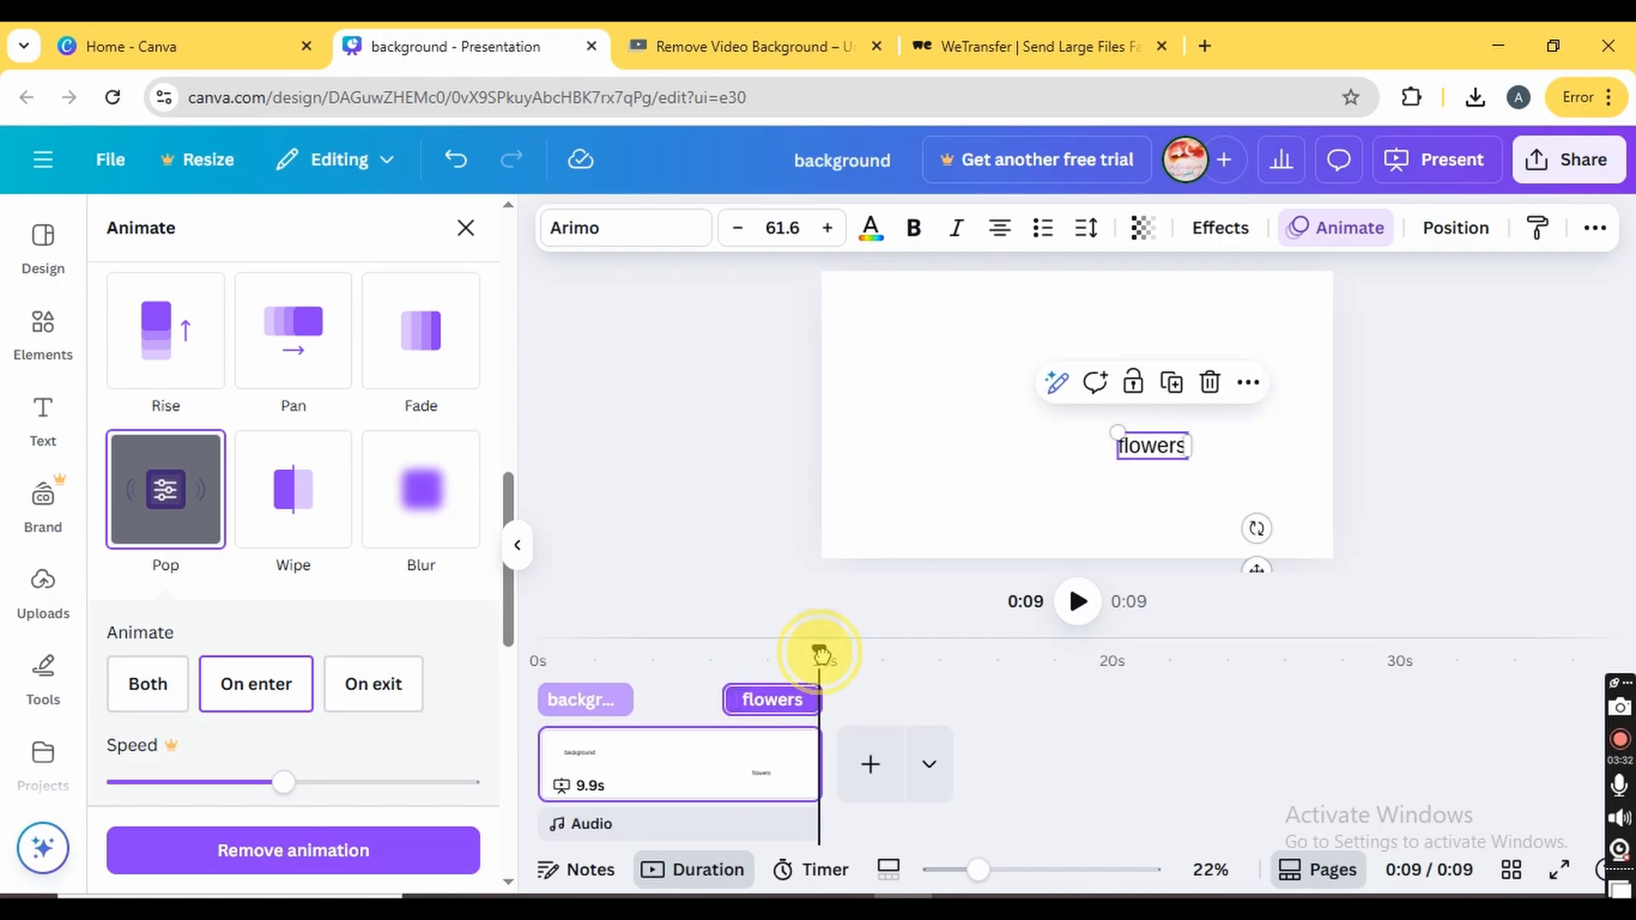
pyautogui.moveTo(820, 654); pyautogui.dragTo(537, 657)
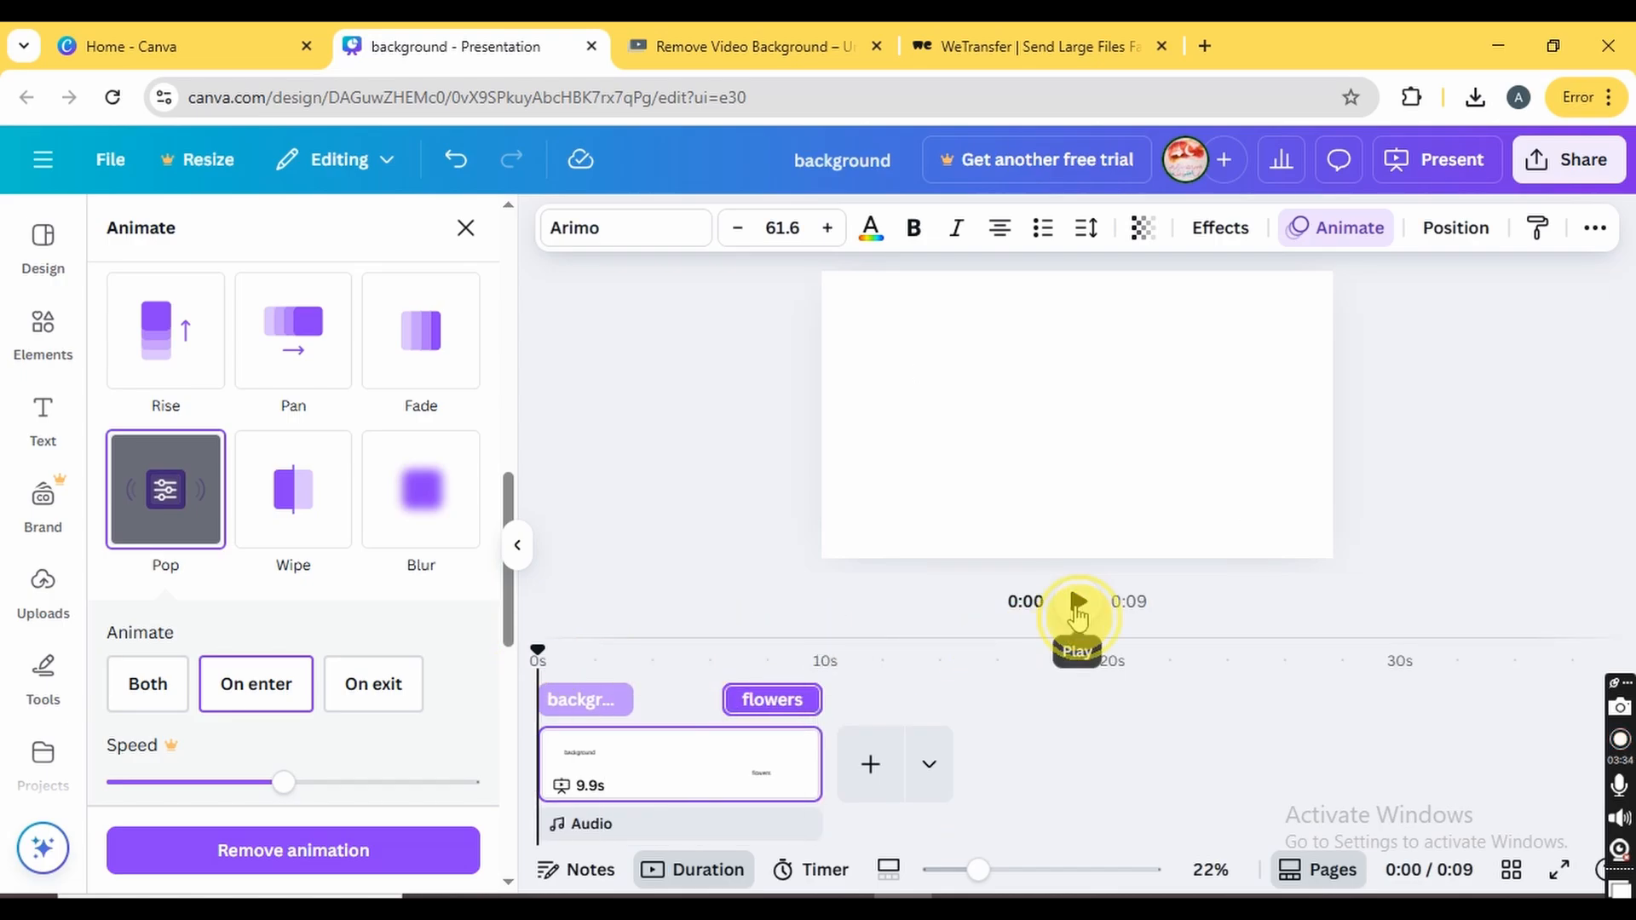
pyautogui.click(1078, 607)
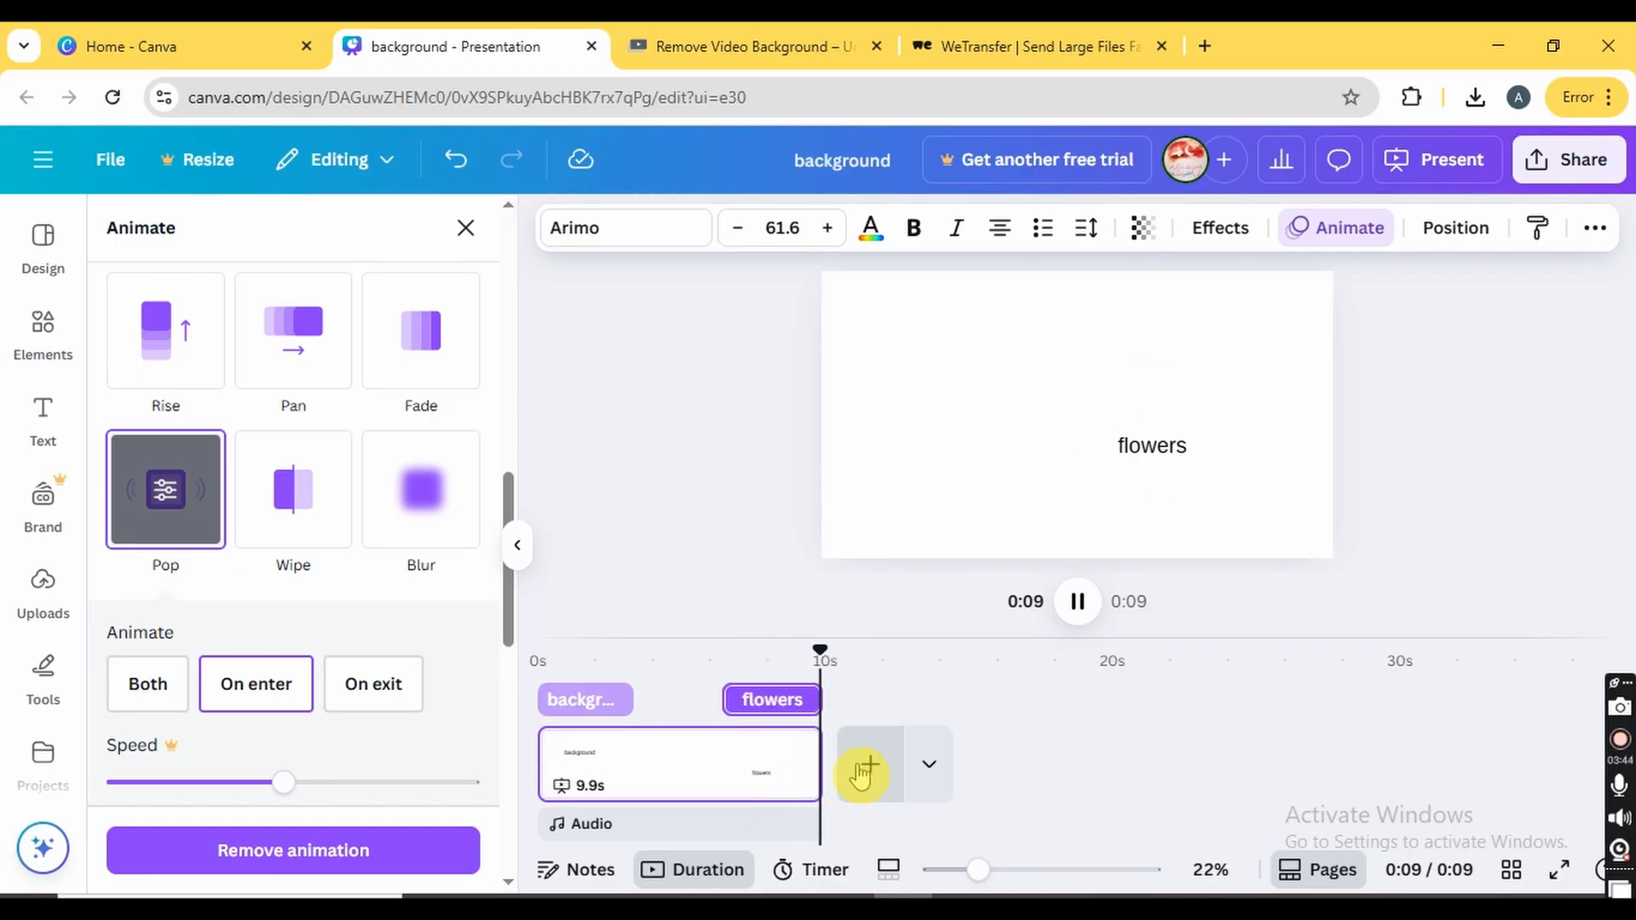
# - Apply the general Wipe page animation on enter to the whole page
pyautogui.scroll(10, 243, 409)
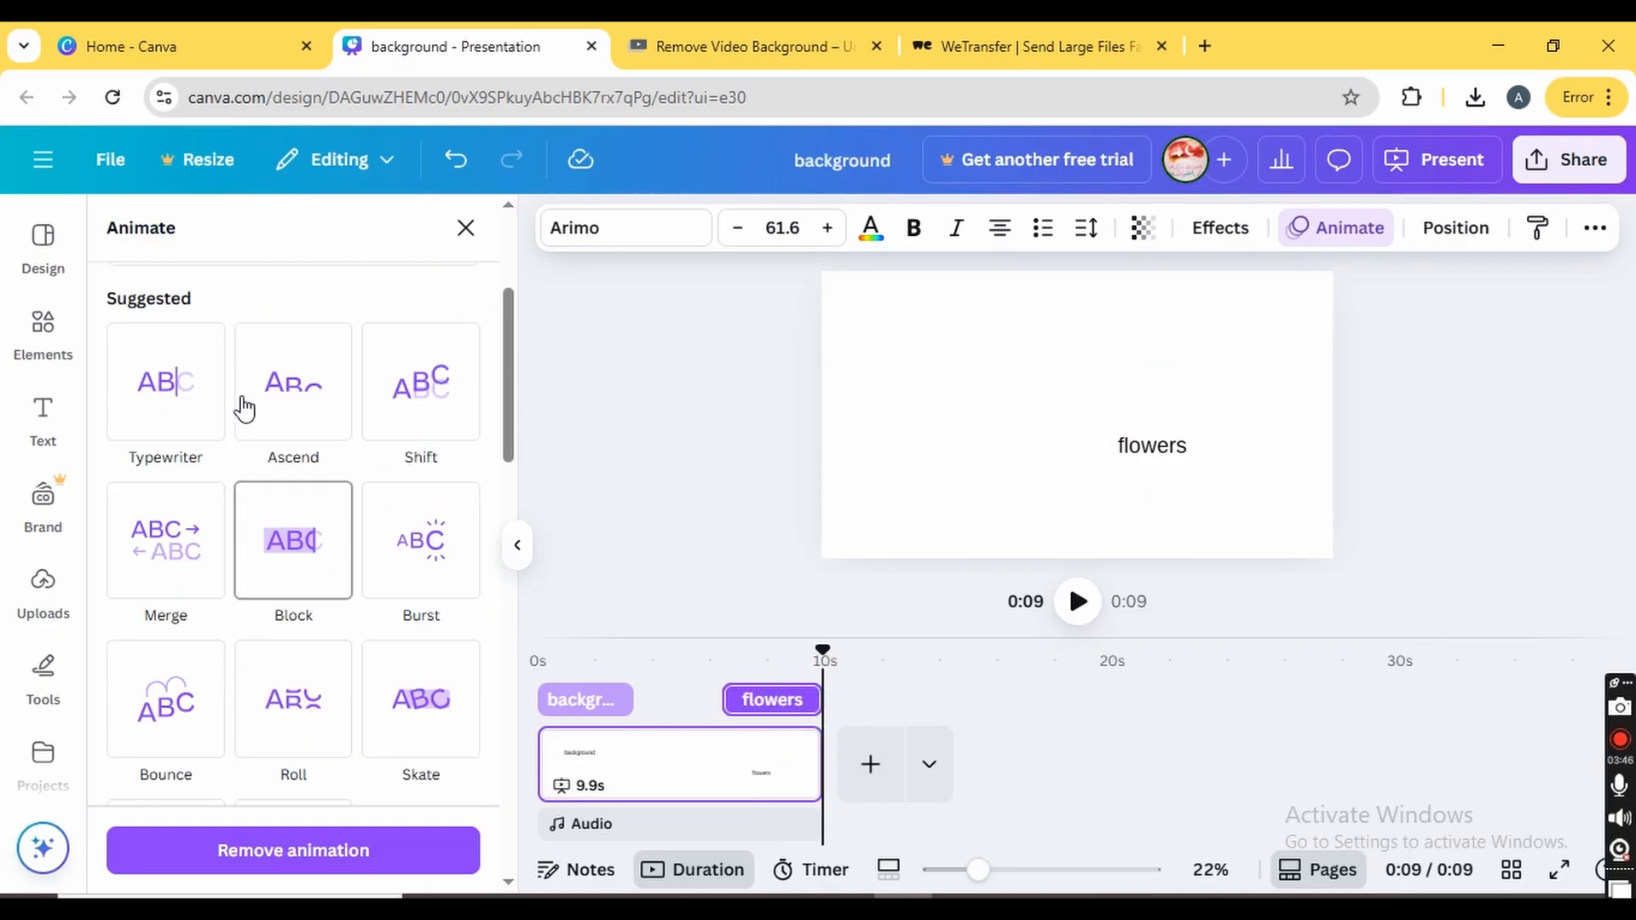
pyautogui.click(209, 285)
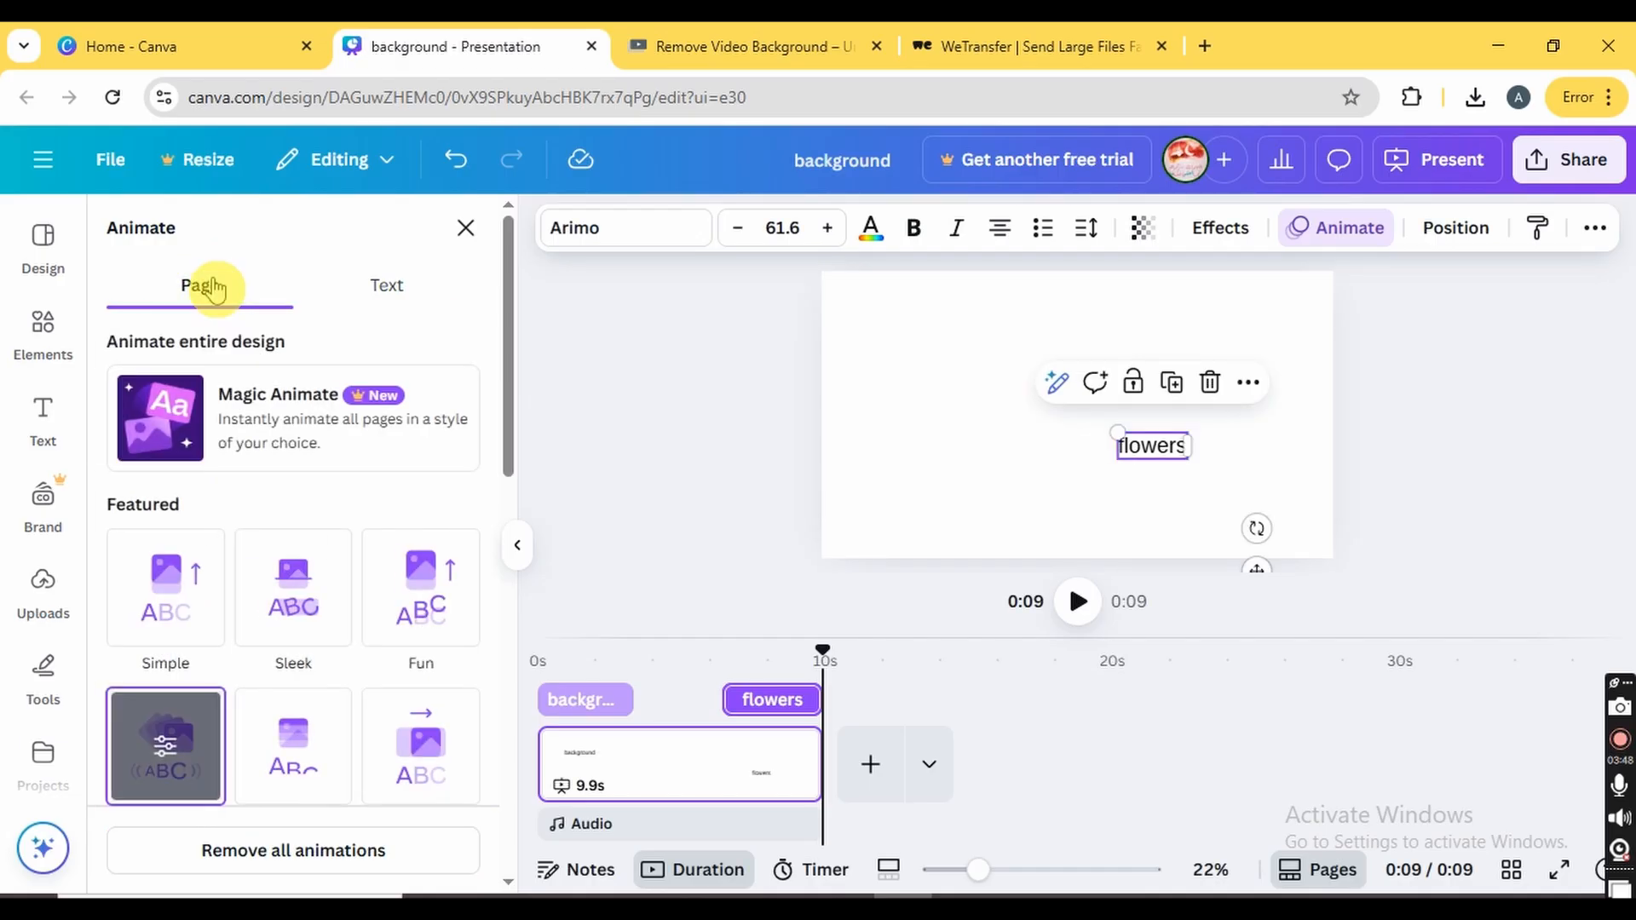
pyautogui.scroll(-1, 285, 614)
pyautogui.scroll(1, 256, 486)
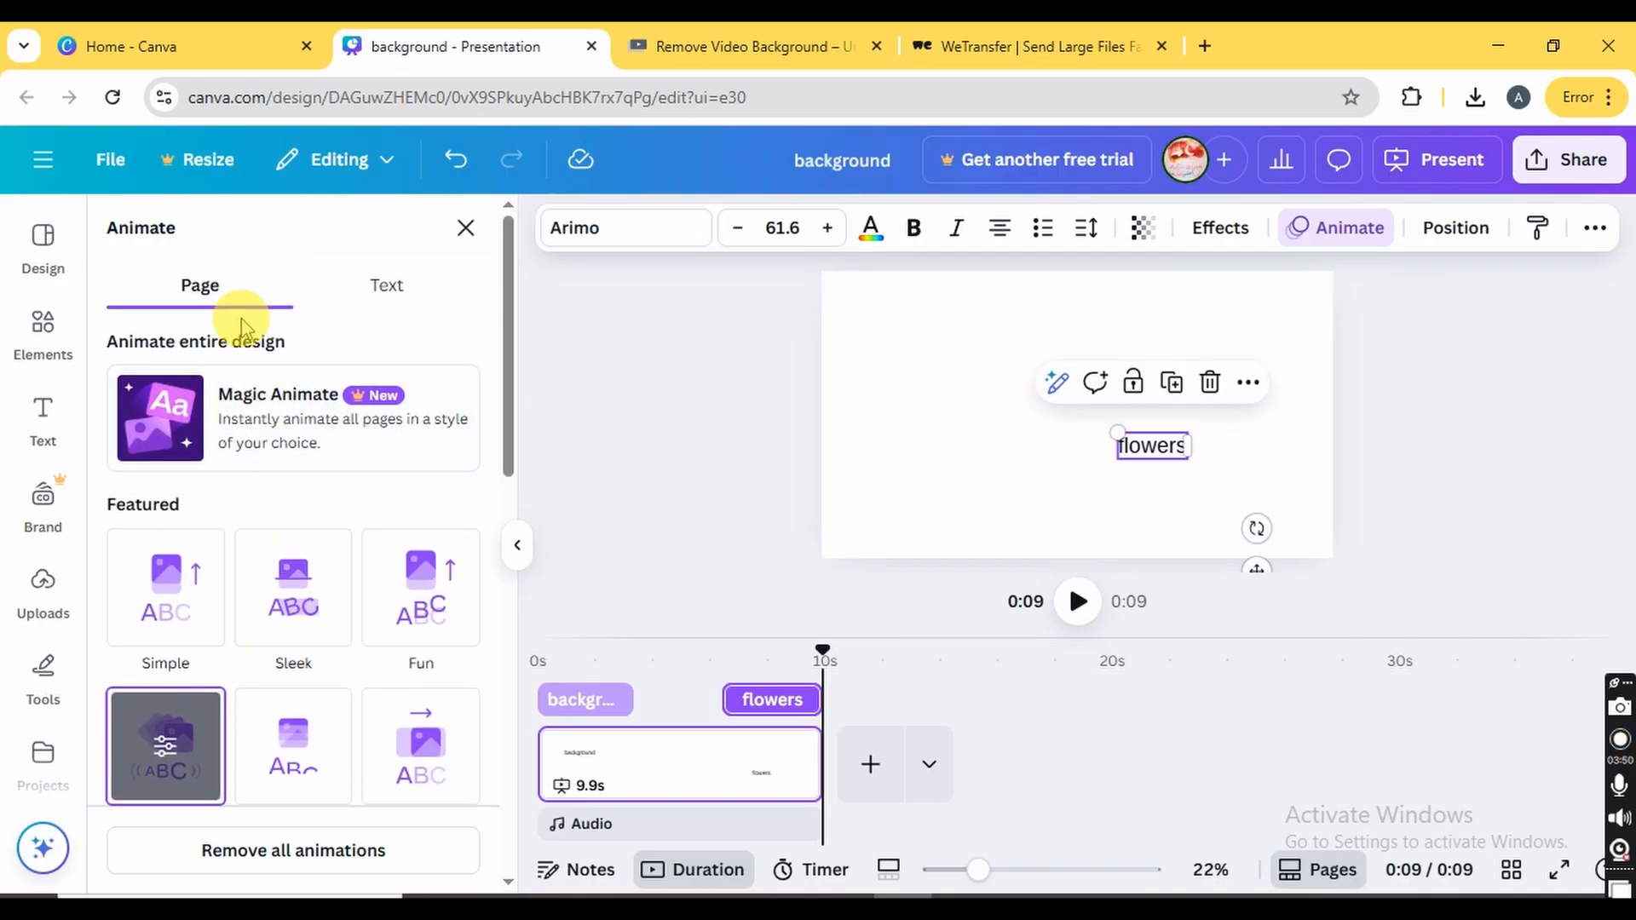
pyautogui.scroll(-5, 314, 643)
pyautogui.scroll(-4, 315, 646)
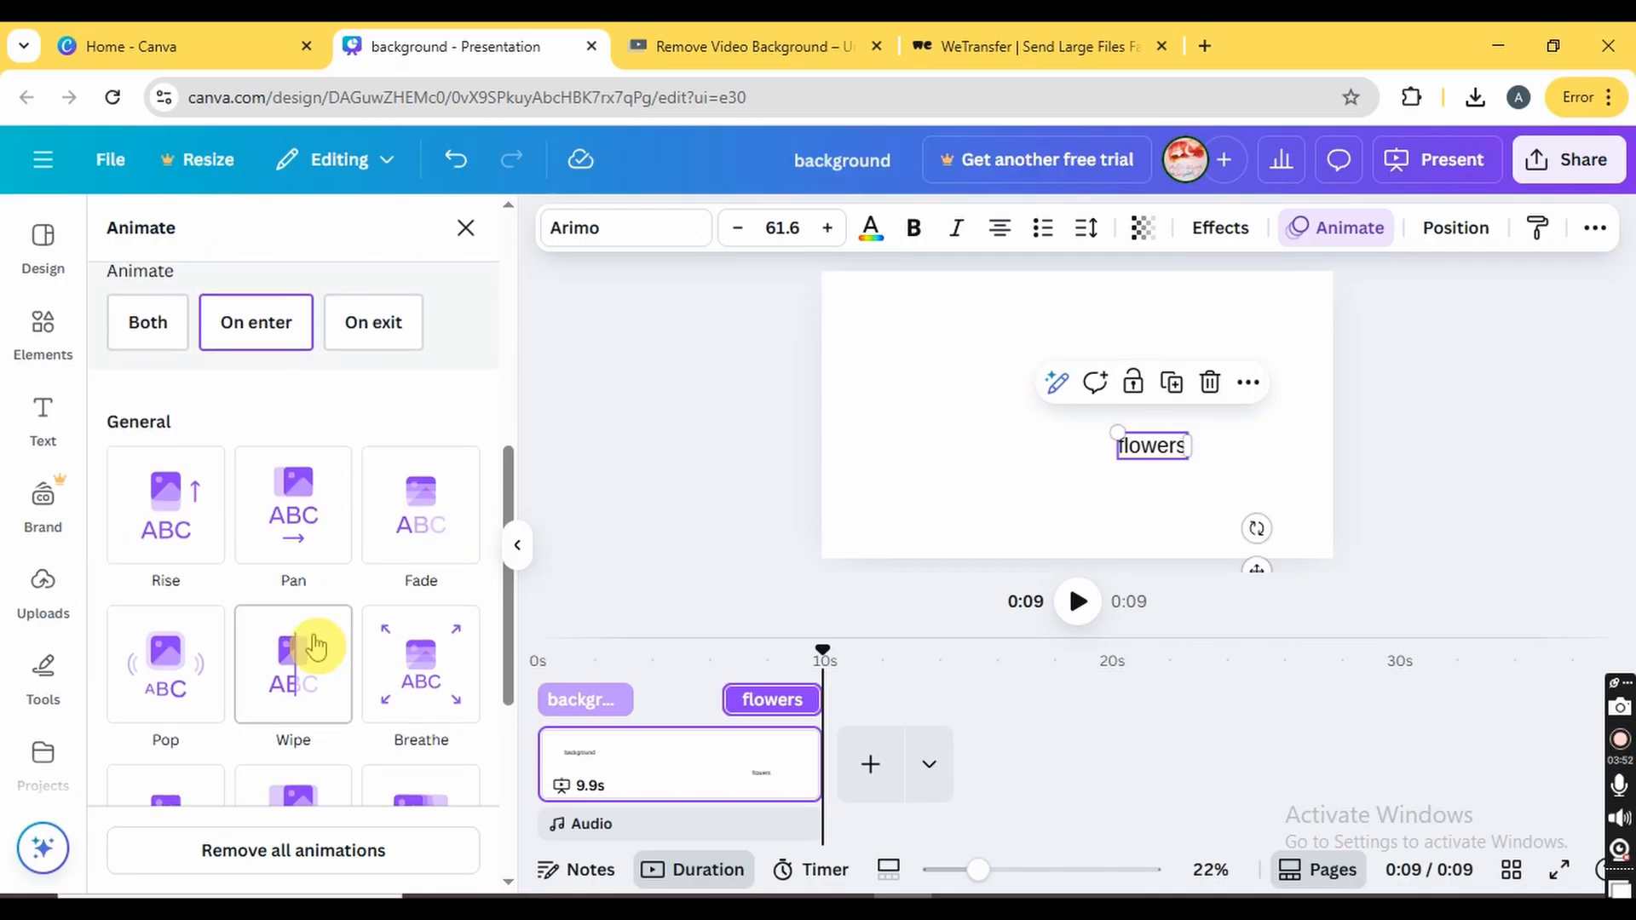
pyautogui.click(290, 554)
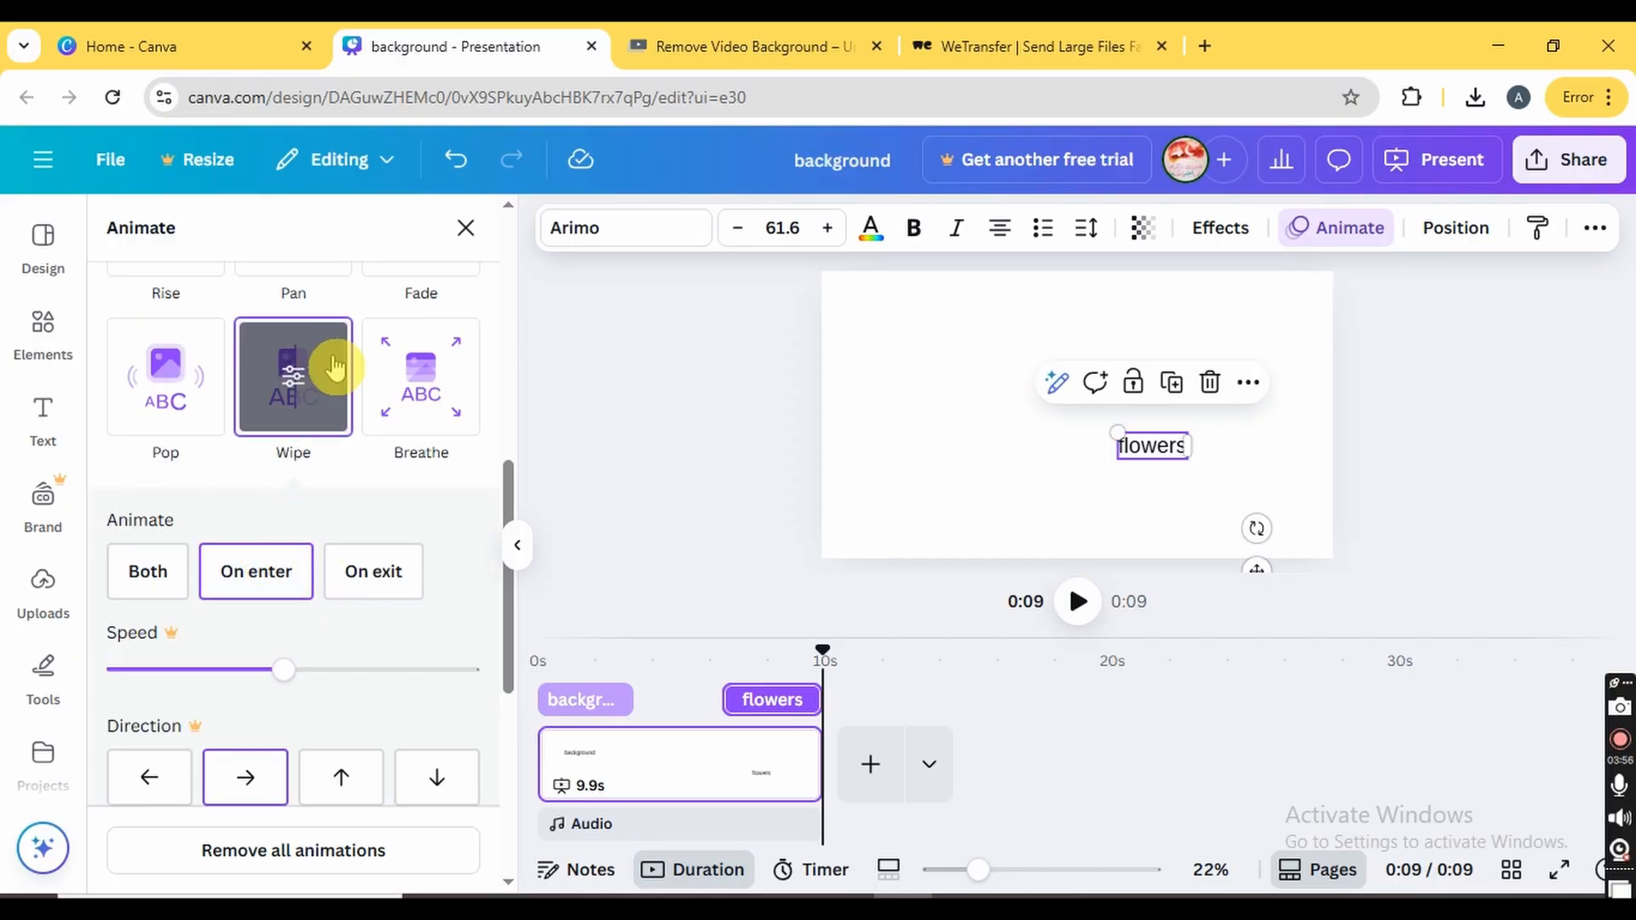
# - Return to the text animations for "flowers" and look through the Wipe settings and the available presets
pyautogui.scroll(6, 336, 367)
pyautogui.click(404, 294)
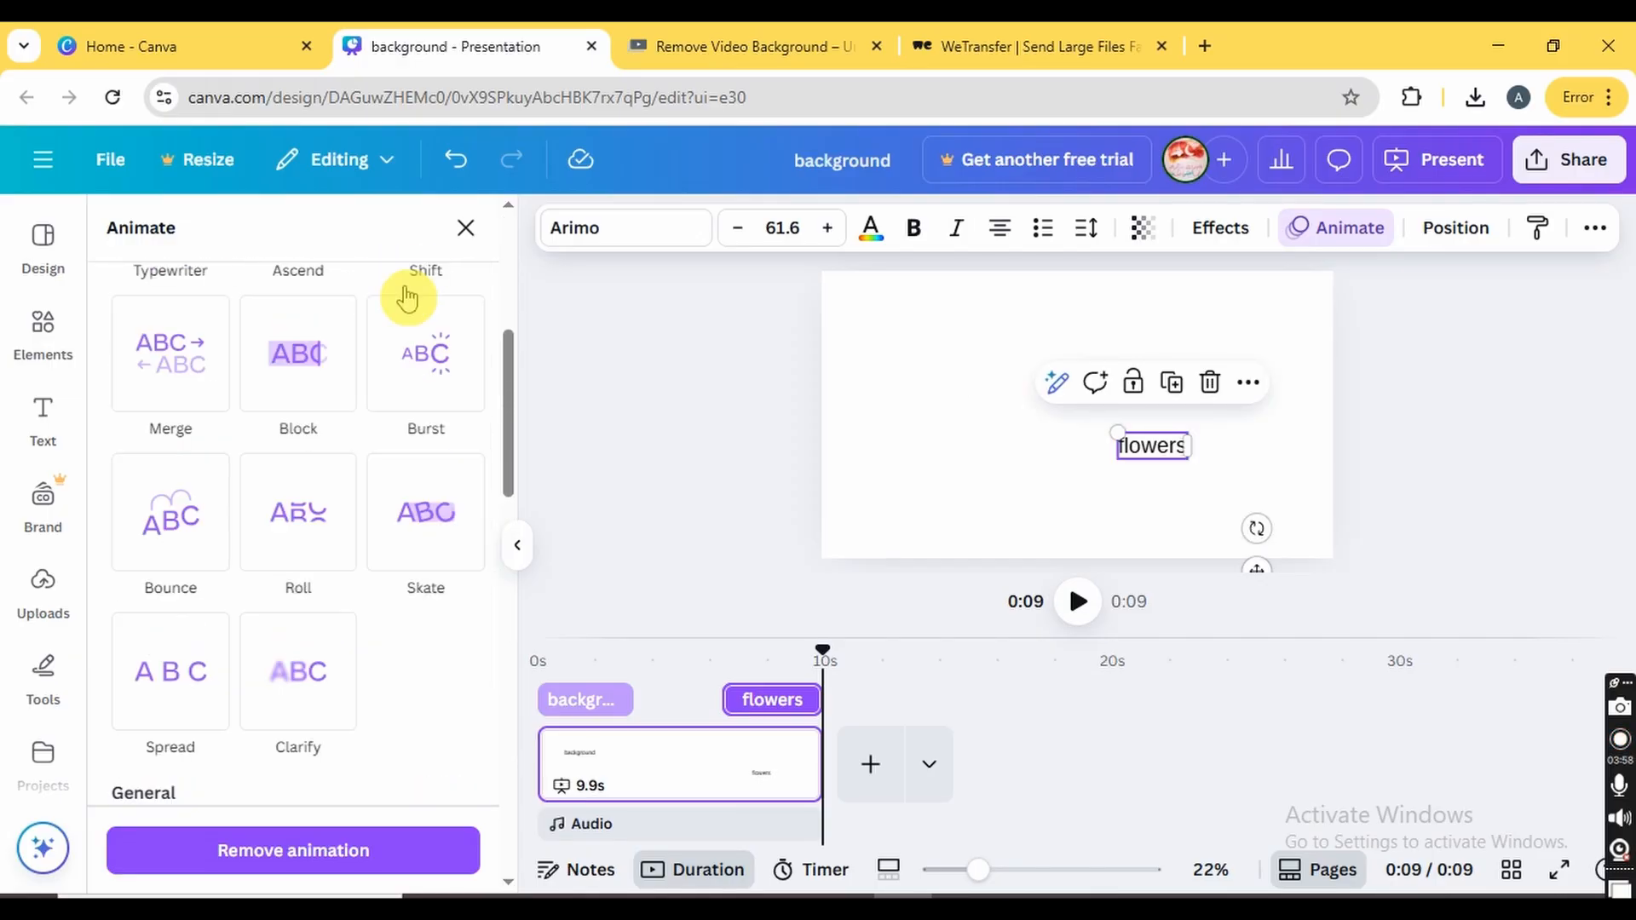
pyautogui.scroll(-8, 384, 358)
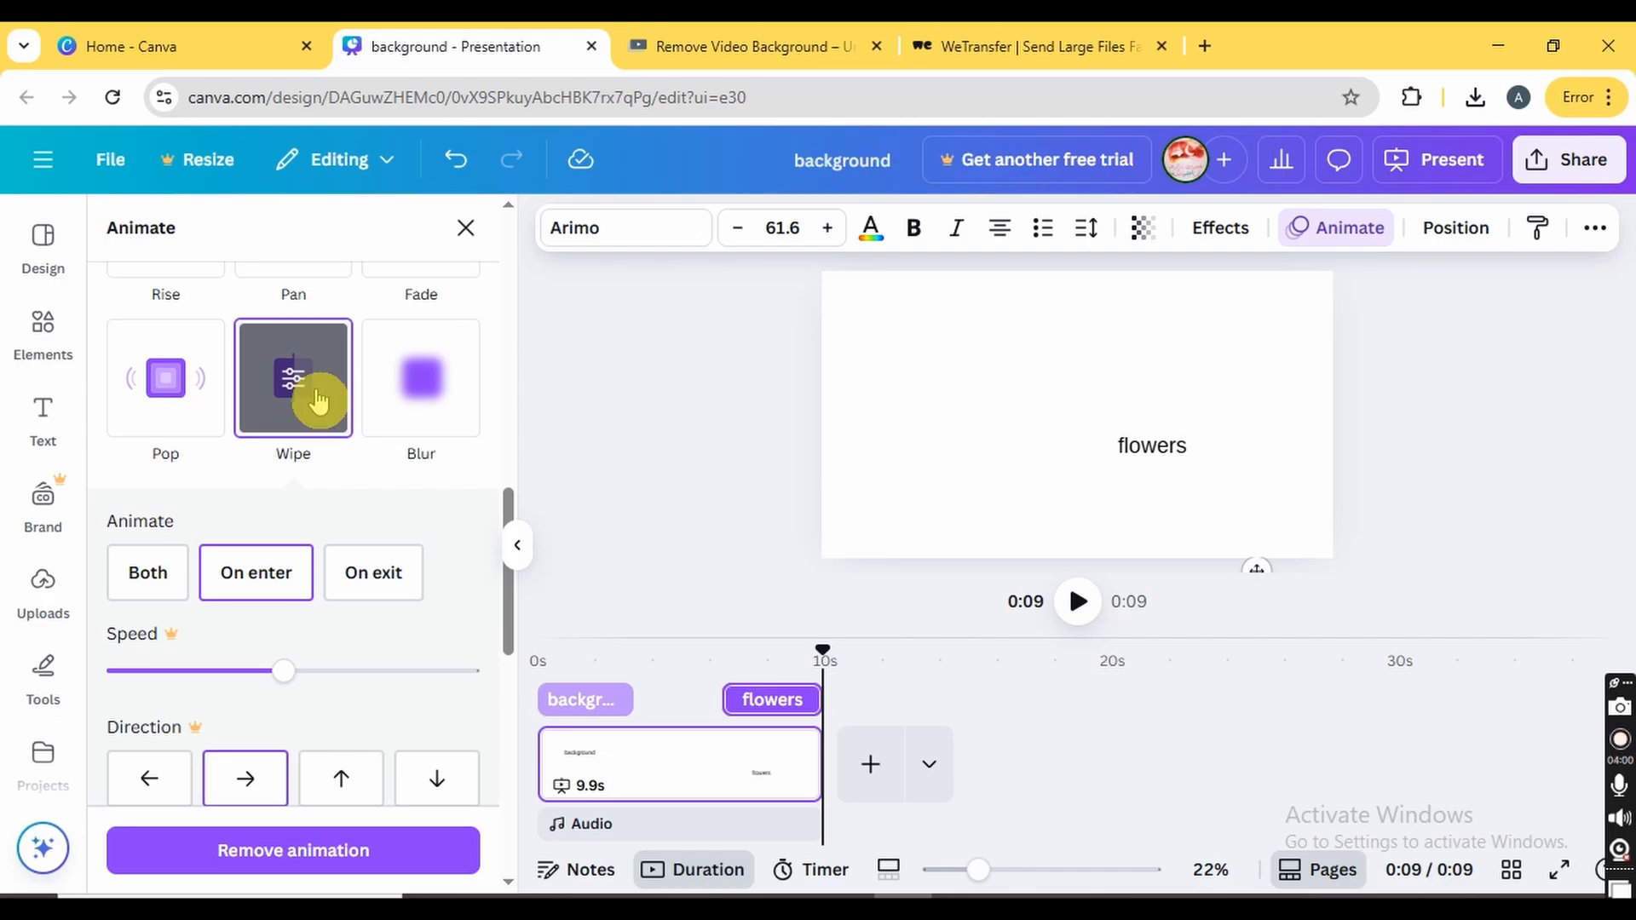
pyautogui.scroll(5, 420, 390)
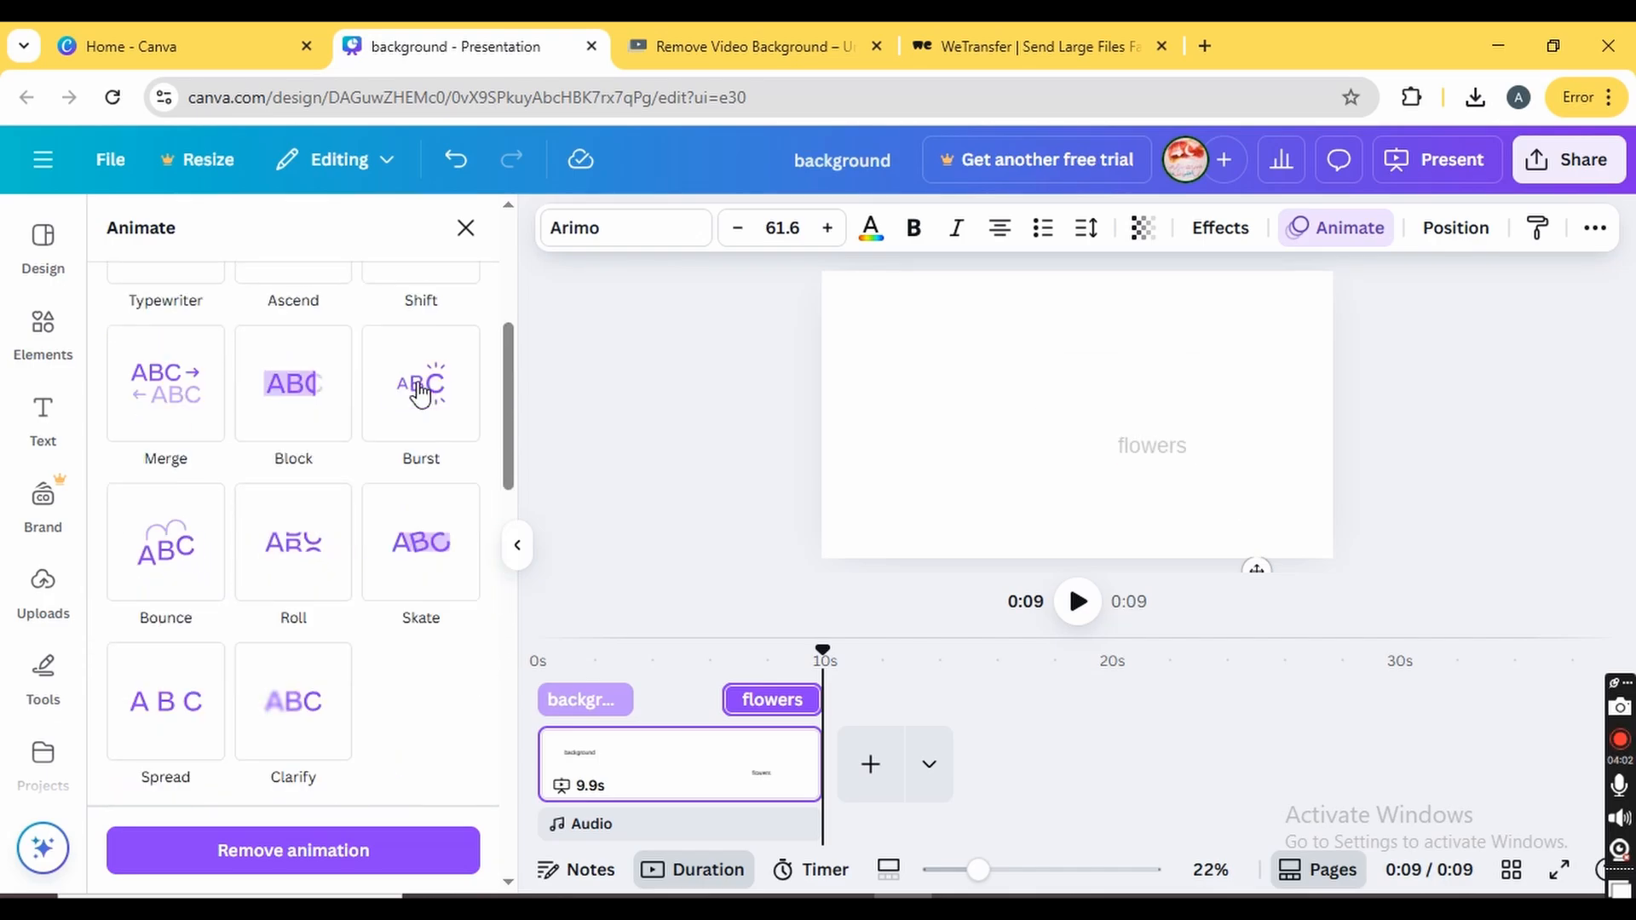
pyautogui.scroll(4, 420, 390)
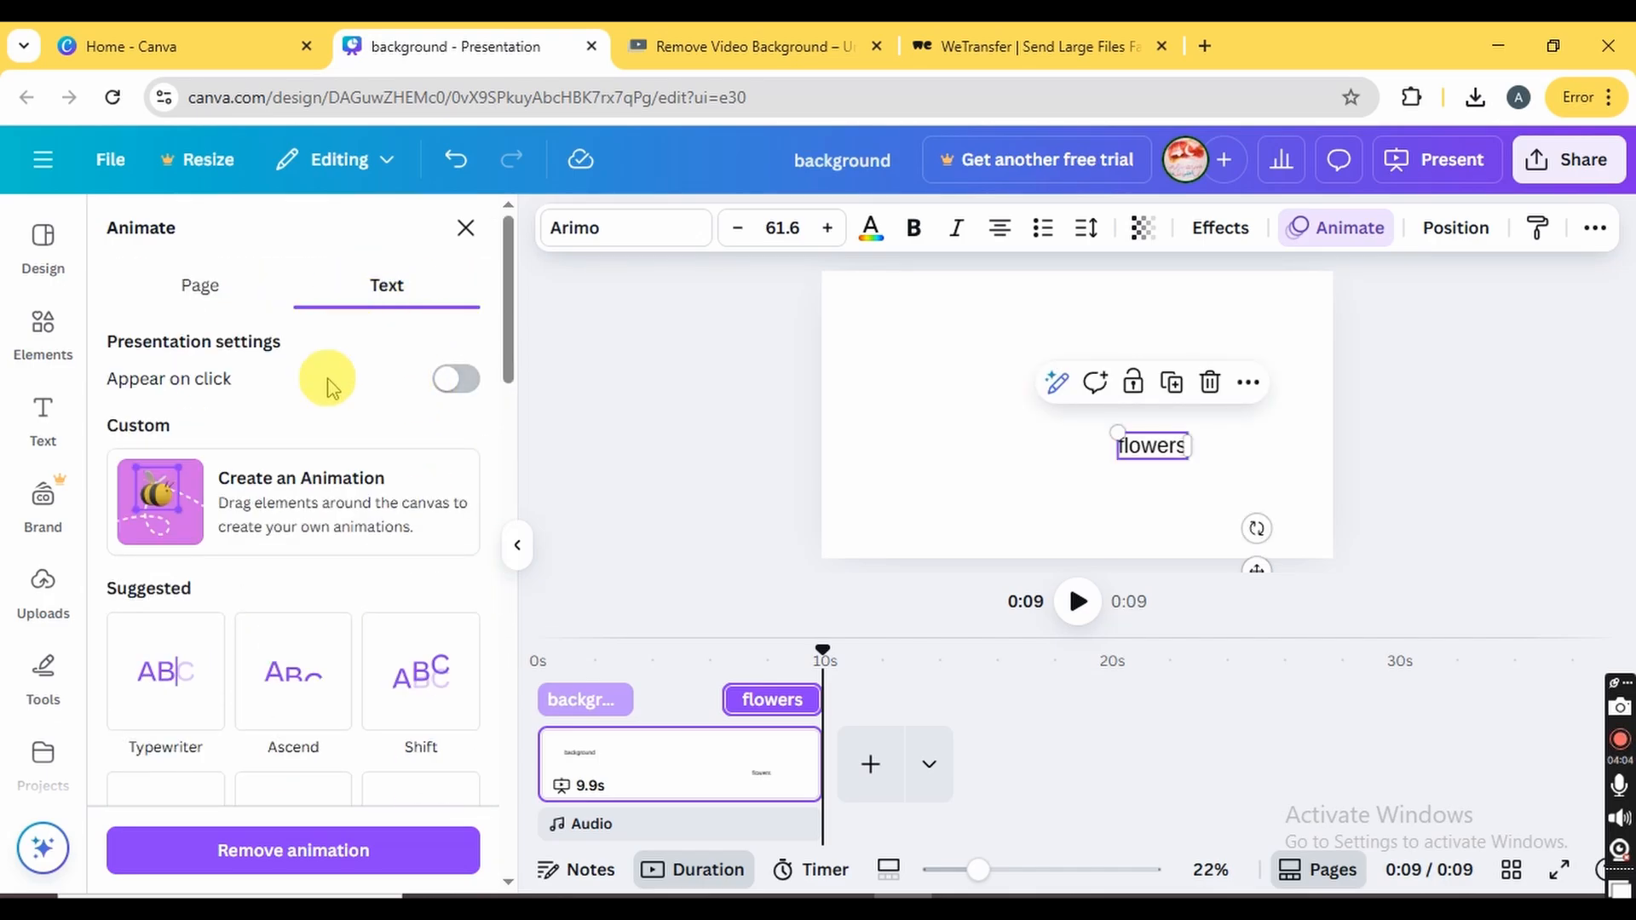
# - Apply the Typewriter text animation to "flowers", and the Corporate page animation on enter to the whole page
pyautogui.click(166, 673)
pyautogui.scroll(3, 307, 400)
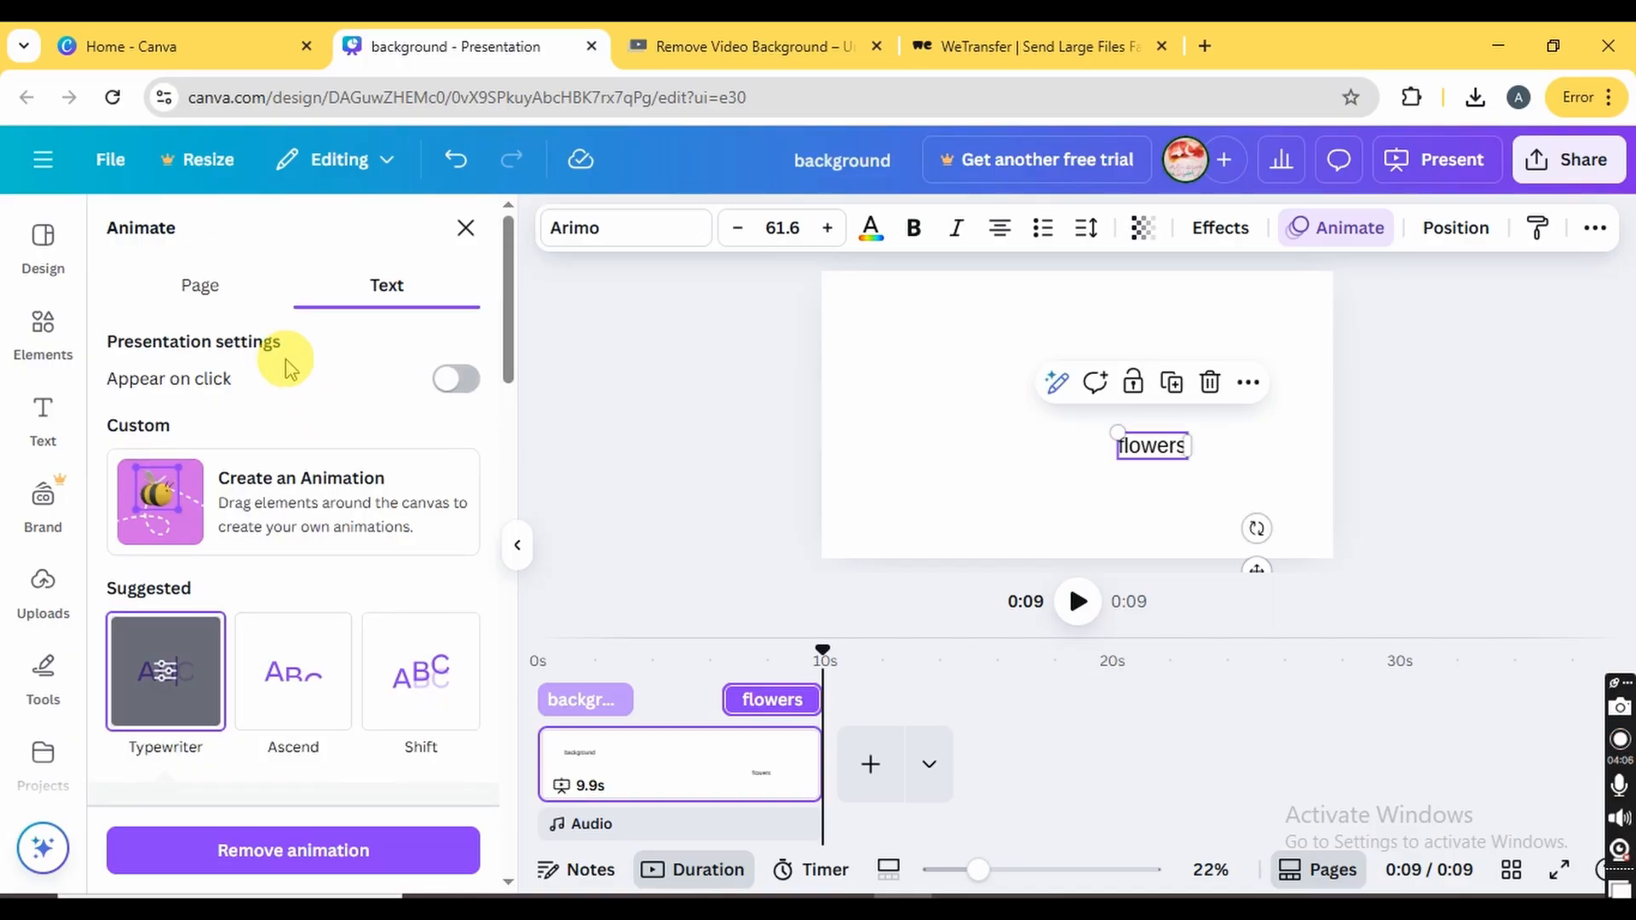
pyautogui.click(227, 286)
pyautogui.scroll(-3, 331, 545)
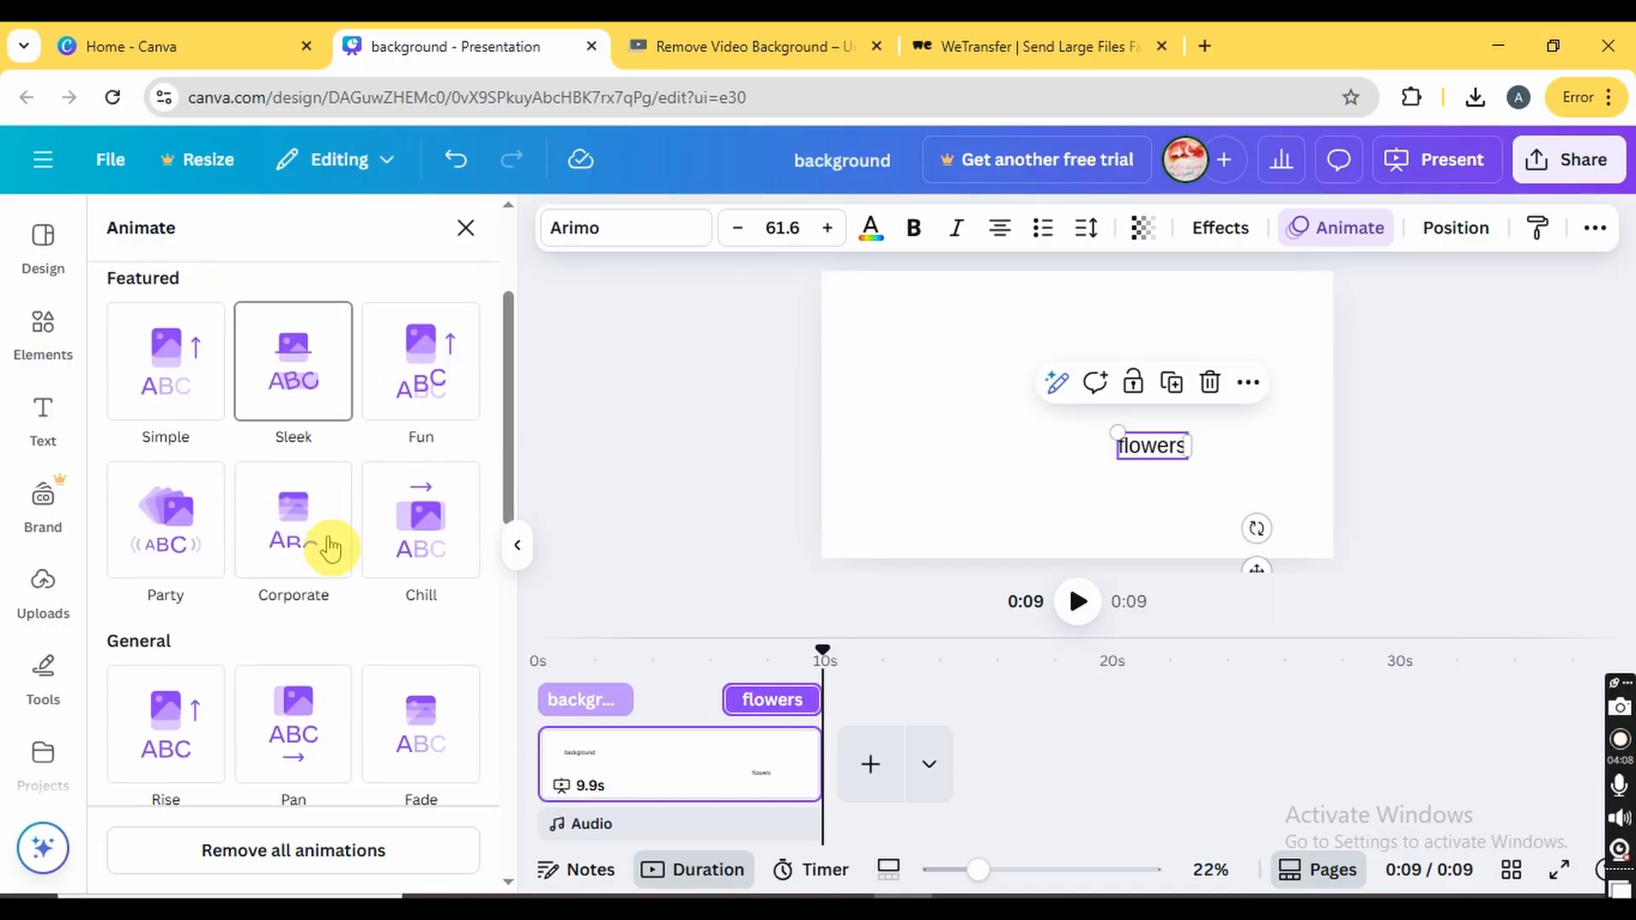
pyautogui.click(330, 548)
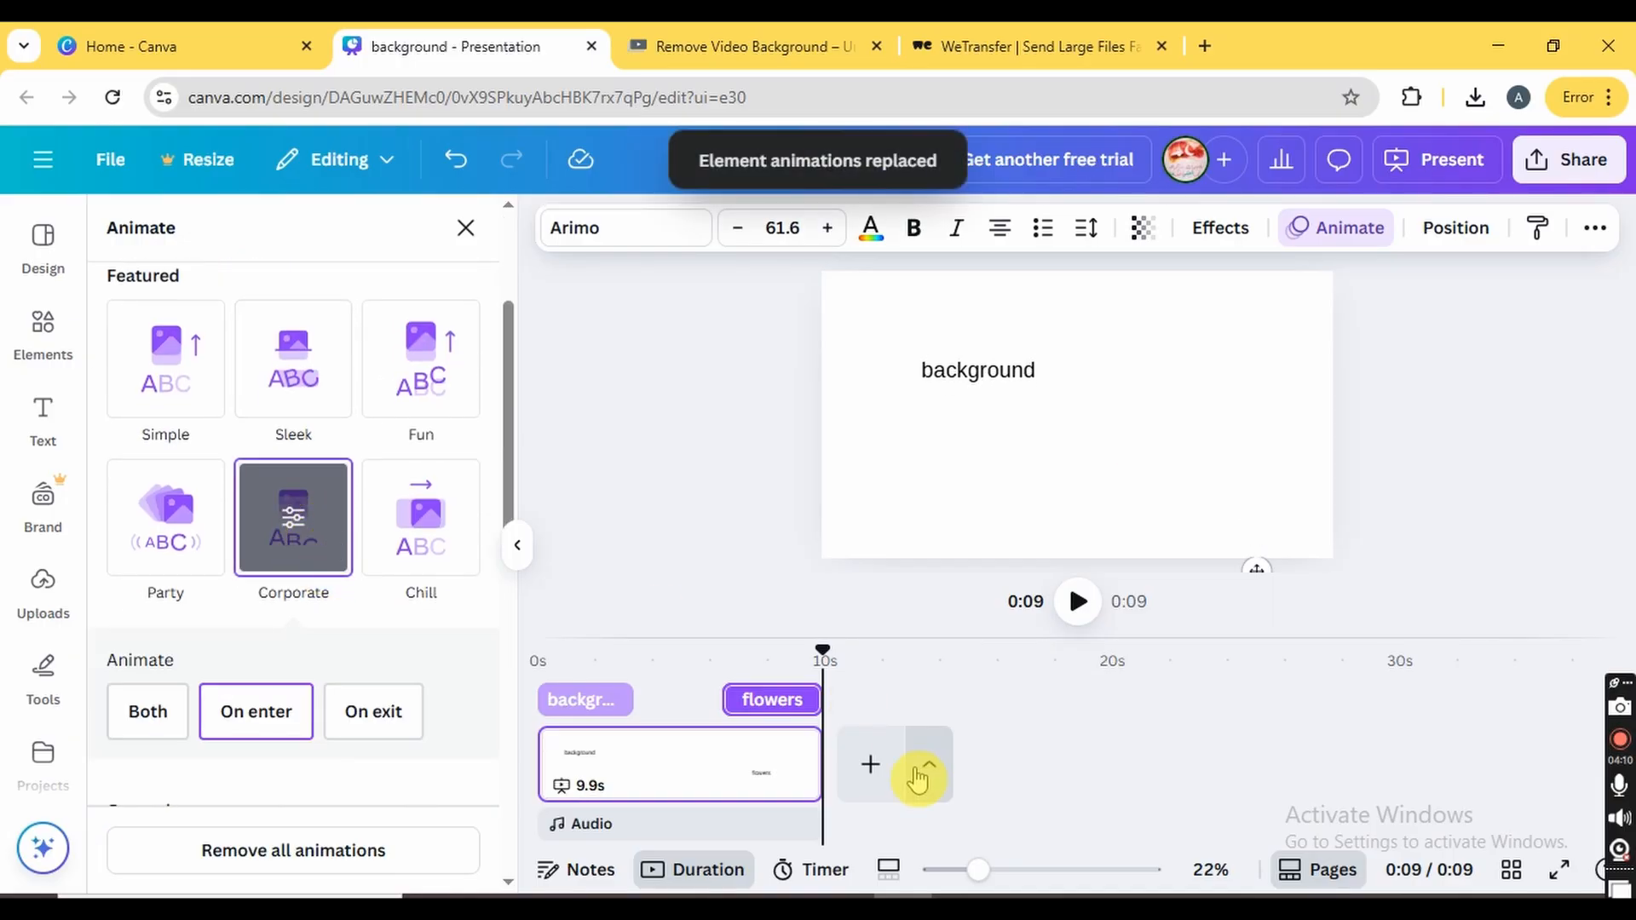
# - Play the page from the beginning, then select "background" and replay its part of the timeline
pyautogui.moveTo(823, 655); pyautogui.dragTo(552, 692)
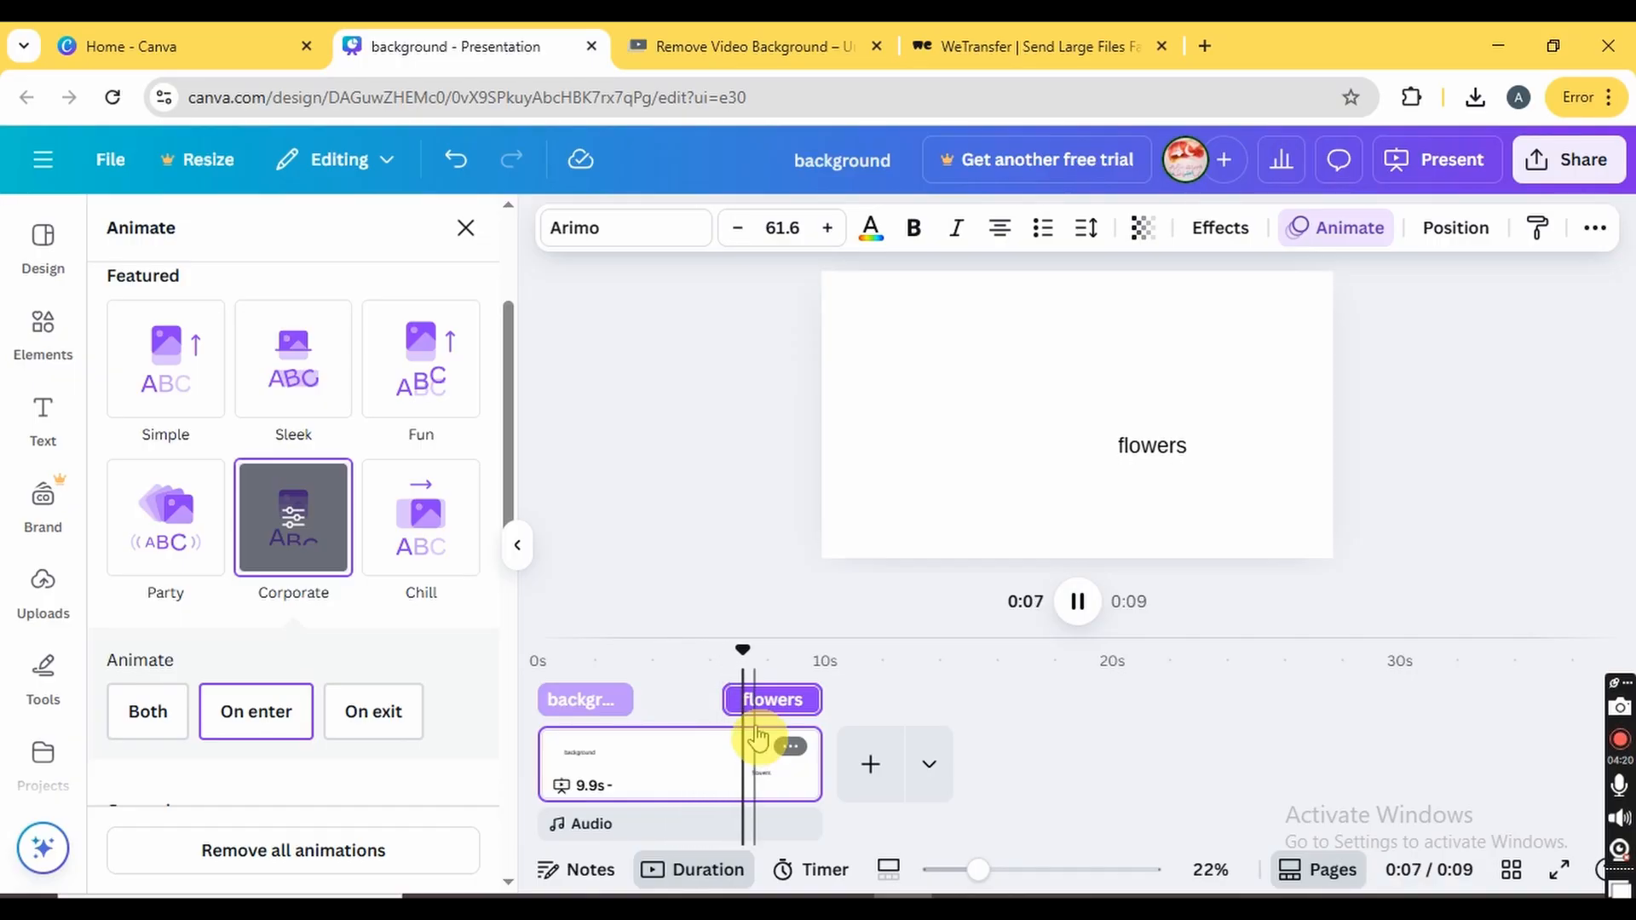
pyautogui.moveTo(778, 651); pyautogui.dragTo(456, 661)
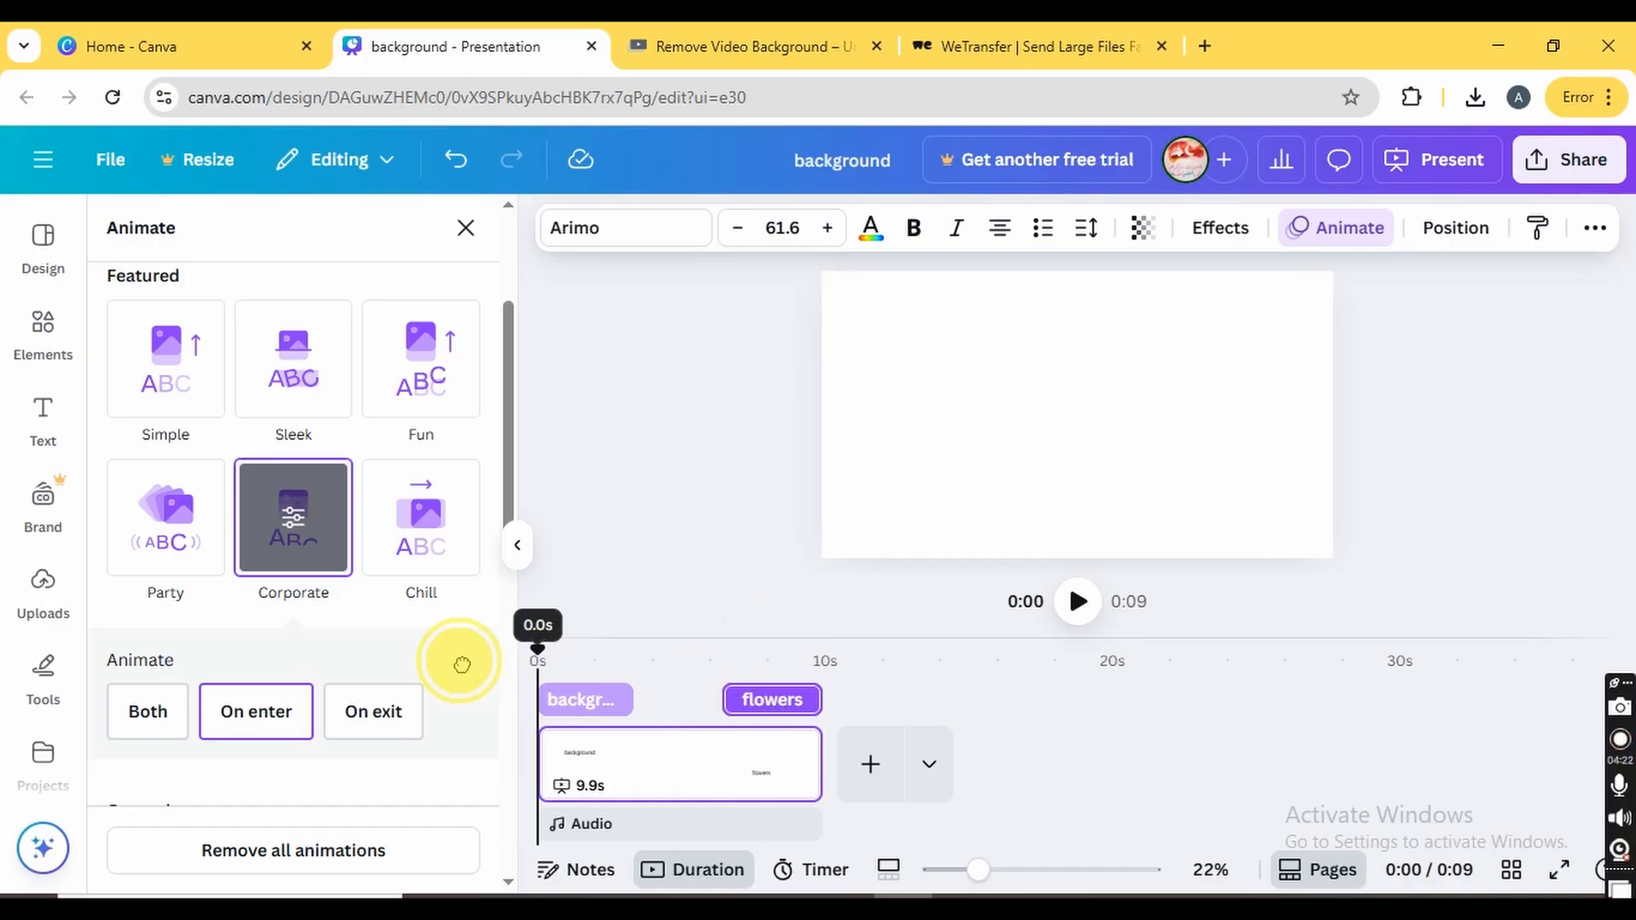
pyautogui.click(602, 701)
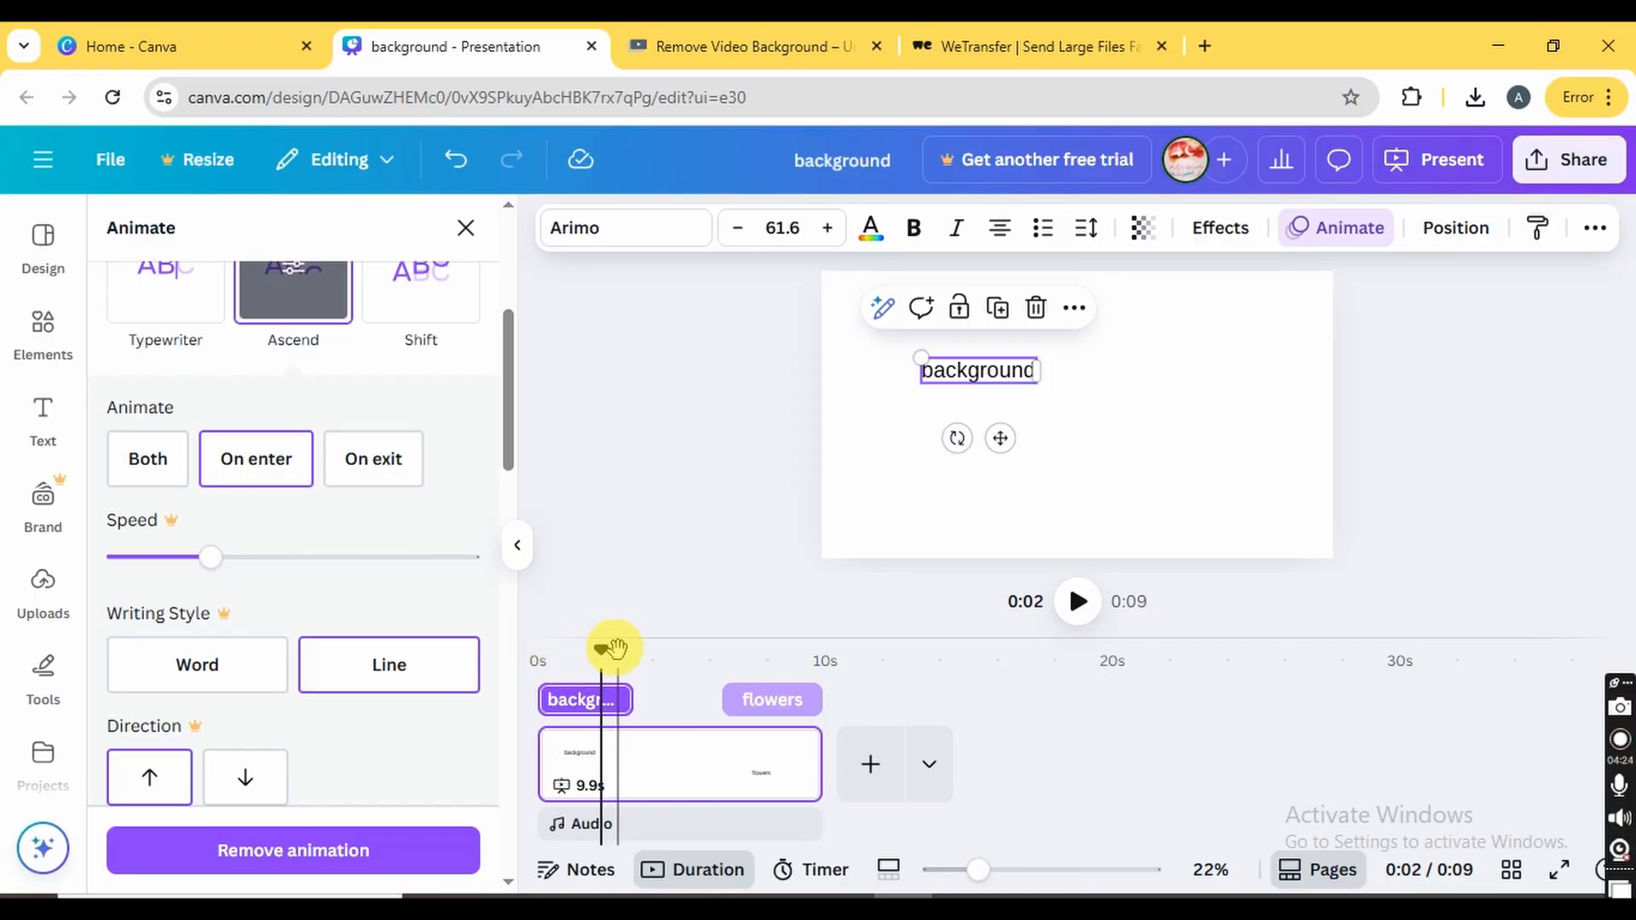
pyautogui.moveTo(602, 653); pyautogui.dragTo(457, 657)
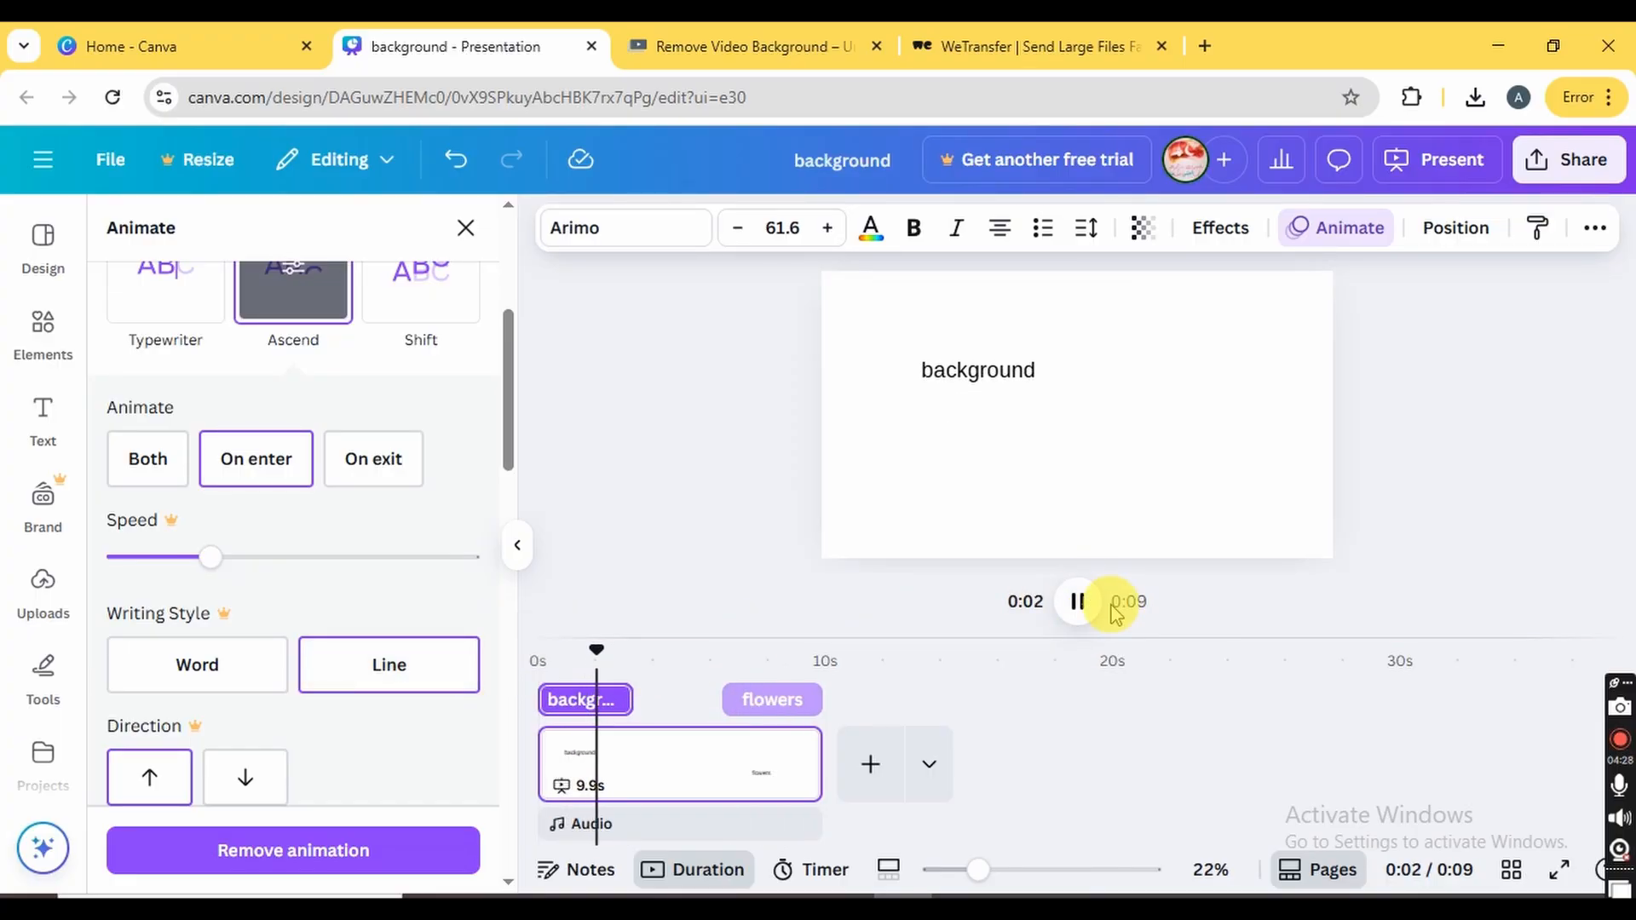
# - Look over the page animations, and apply the Typewriter text animation to the word "background"
pyautogui.scroll(5, 290, 409)
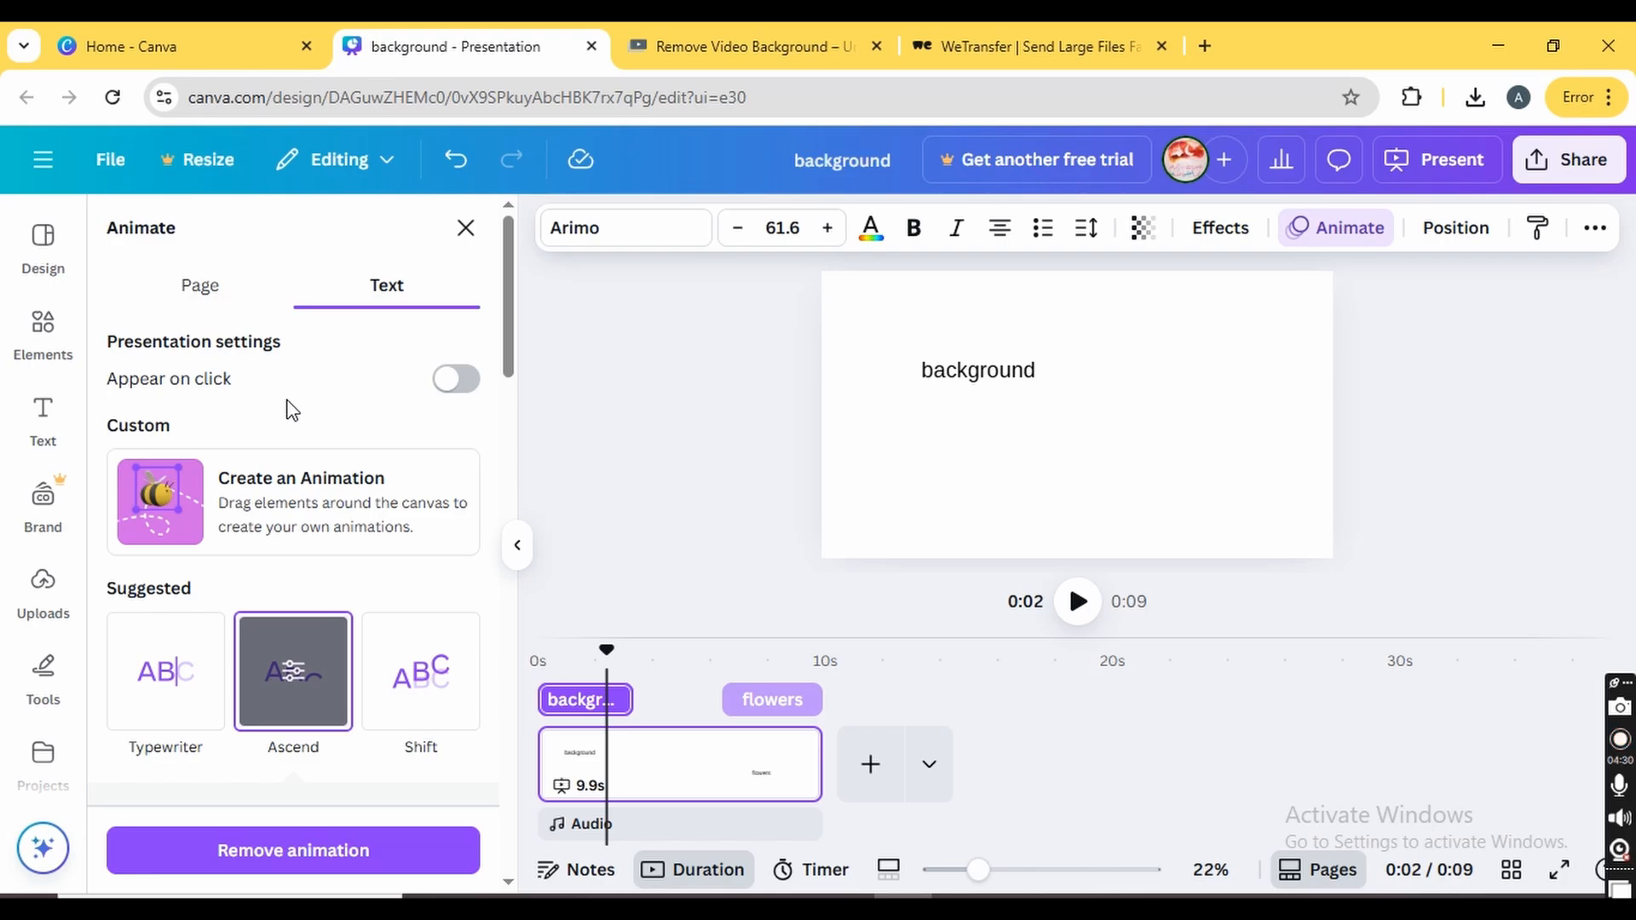
pyautogui.click(464, 230)
pyautogui.click(214, 292)
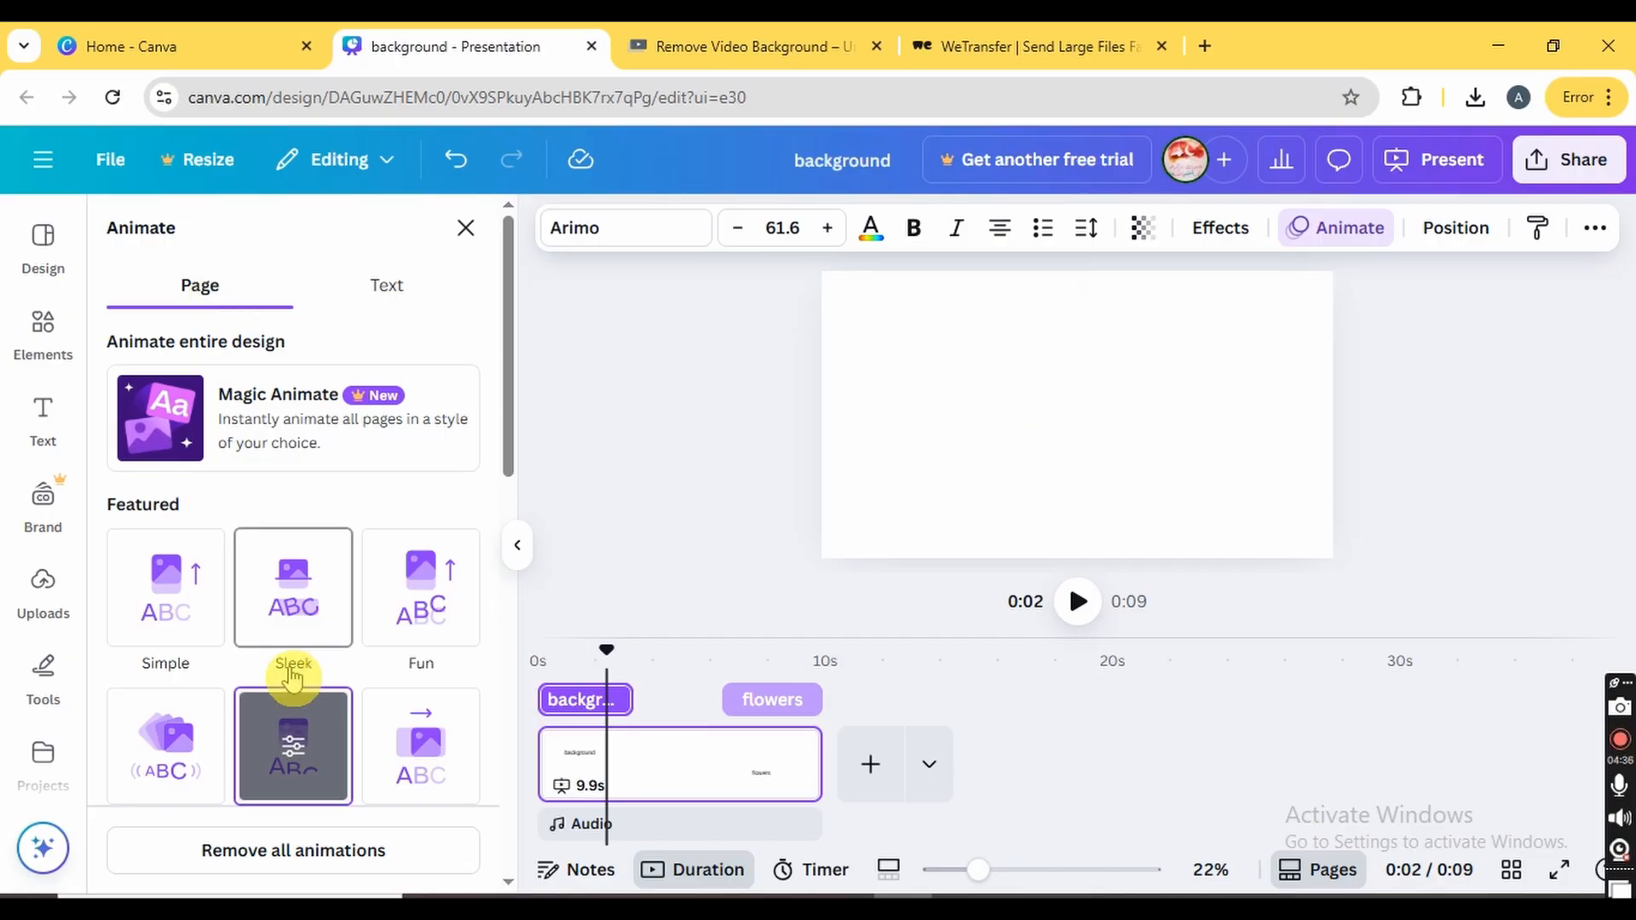
pyautogui.scroll(-3, 291, 669)
pyautogui.scroll(3, 329, 507)
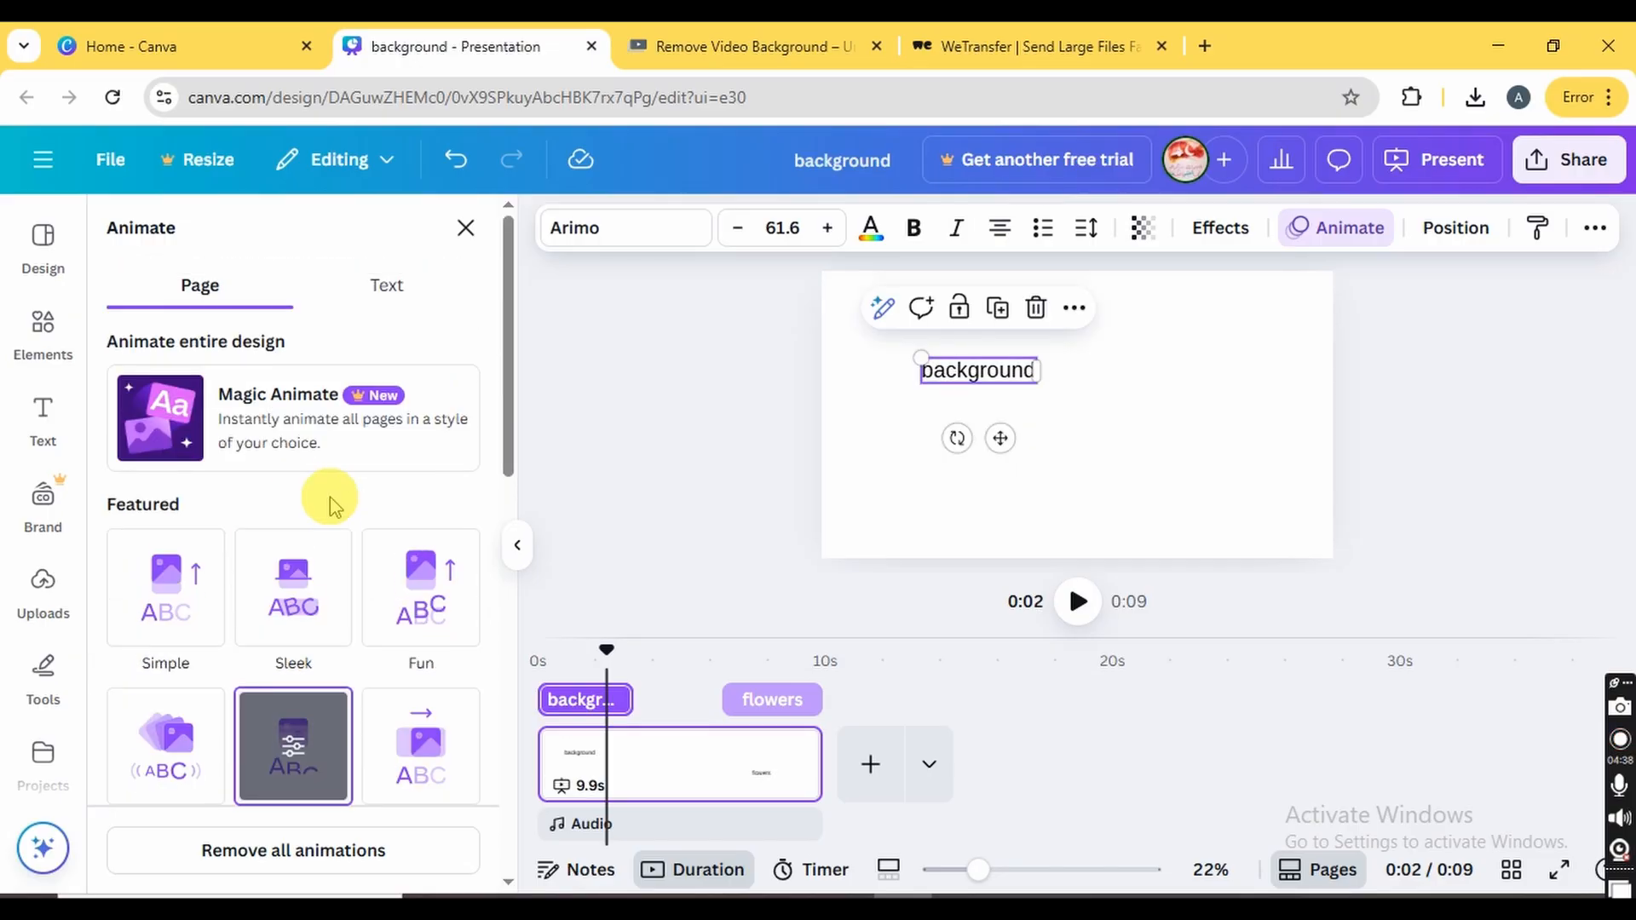
pyautogui.click(409, 281)
pyautogui.scroll(-2, 274, 588)
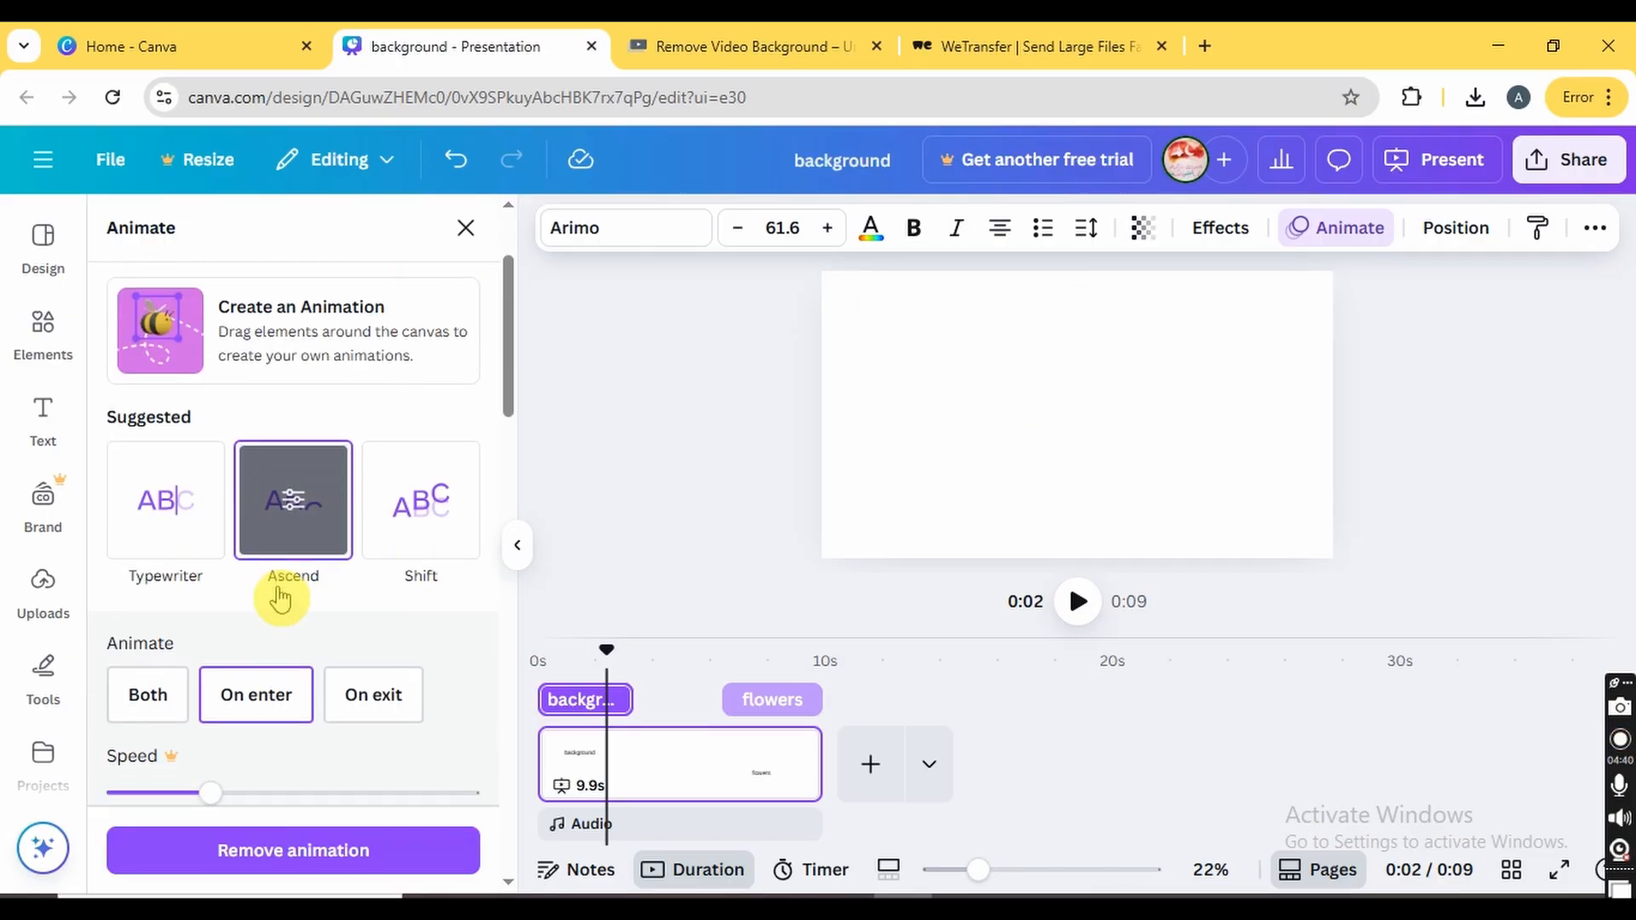
pyautogui.click(207, 533)
pyautogui.scroll(-2, 310, 464)
pyautogui.scroll(3, 322, 464)
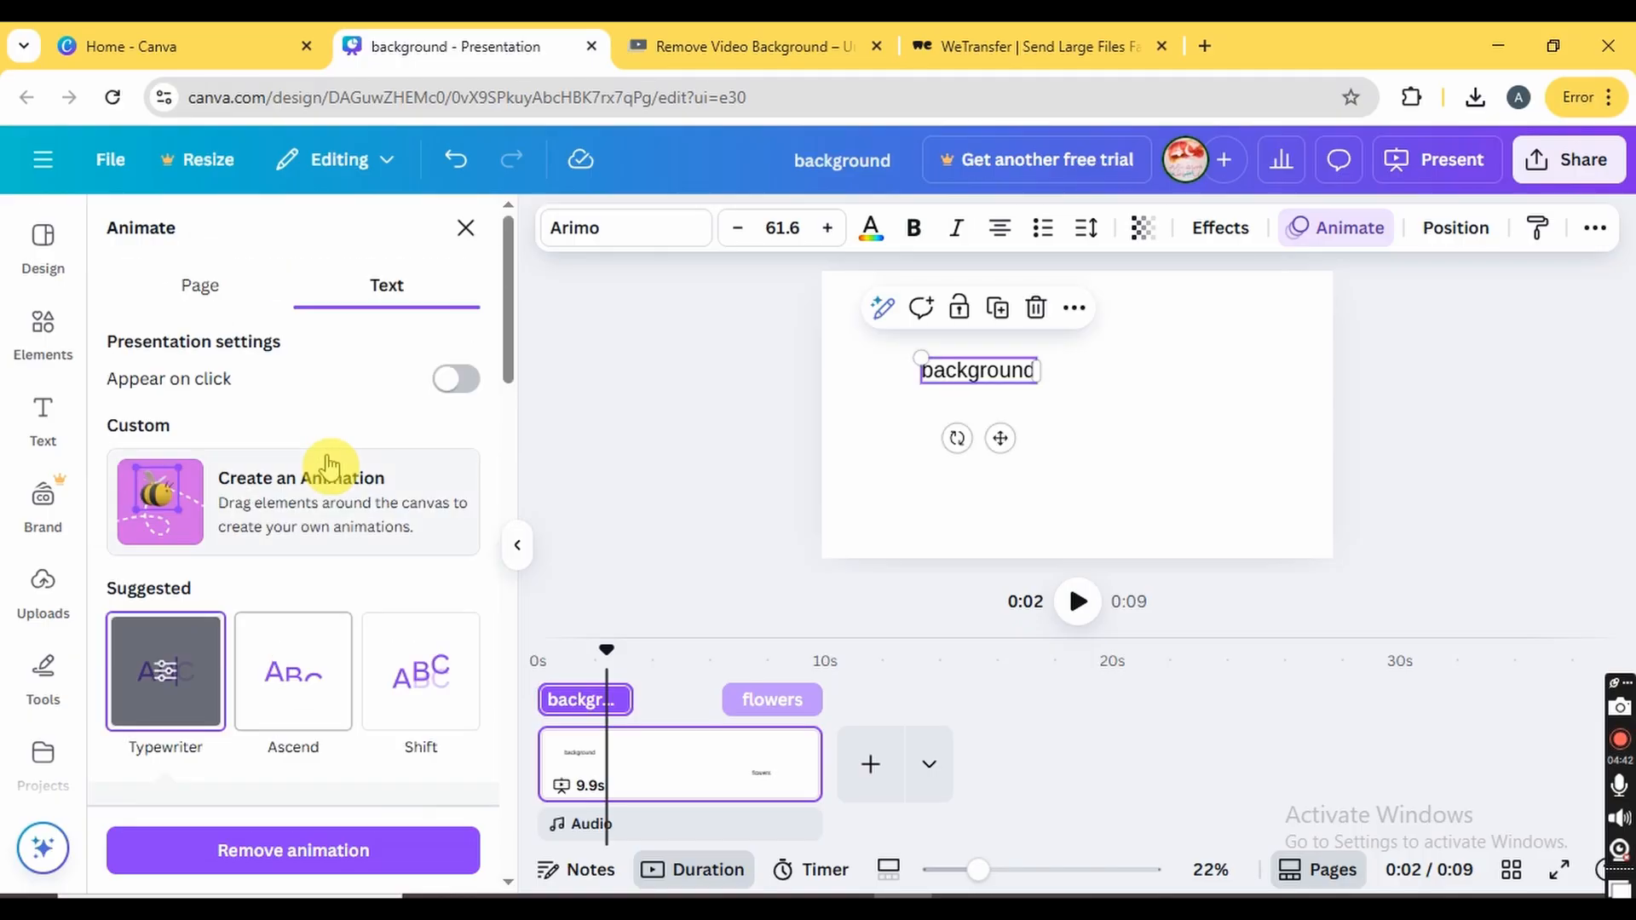
# - Apply the general Rise page animation on both enter and exit, and play the page from the start
pyautogui.click(211, 290)
pyautogui.scroll(-5, 235, 603)
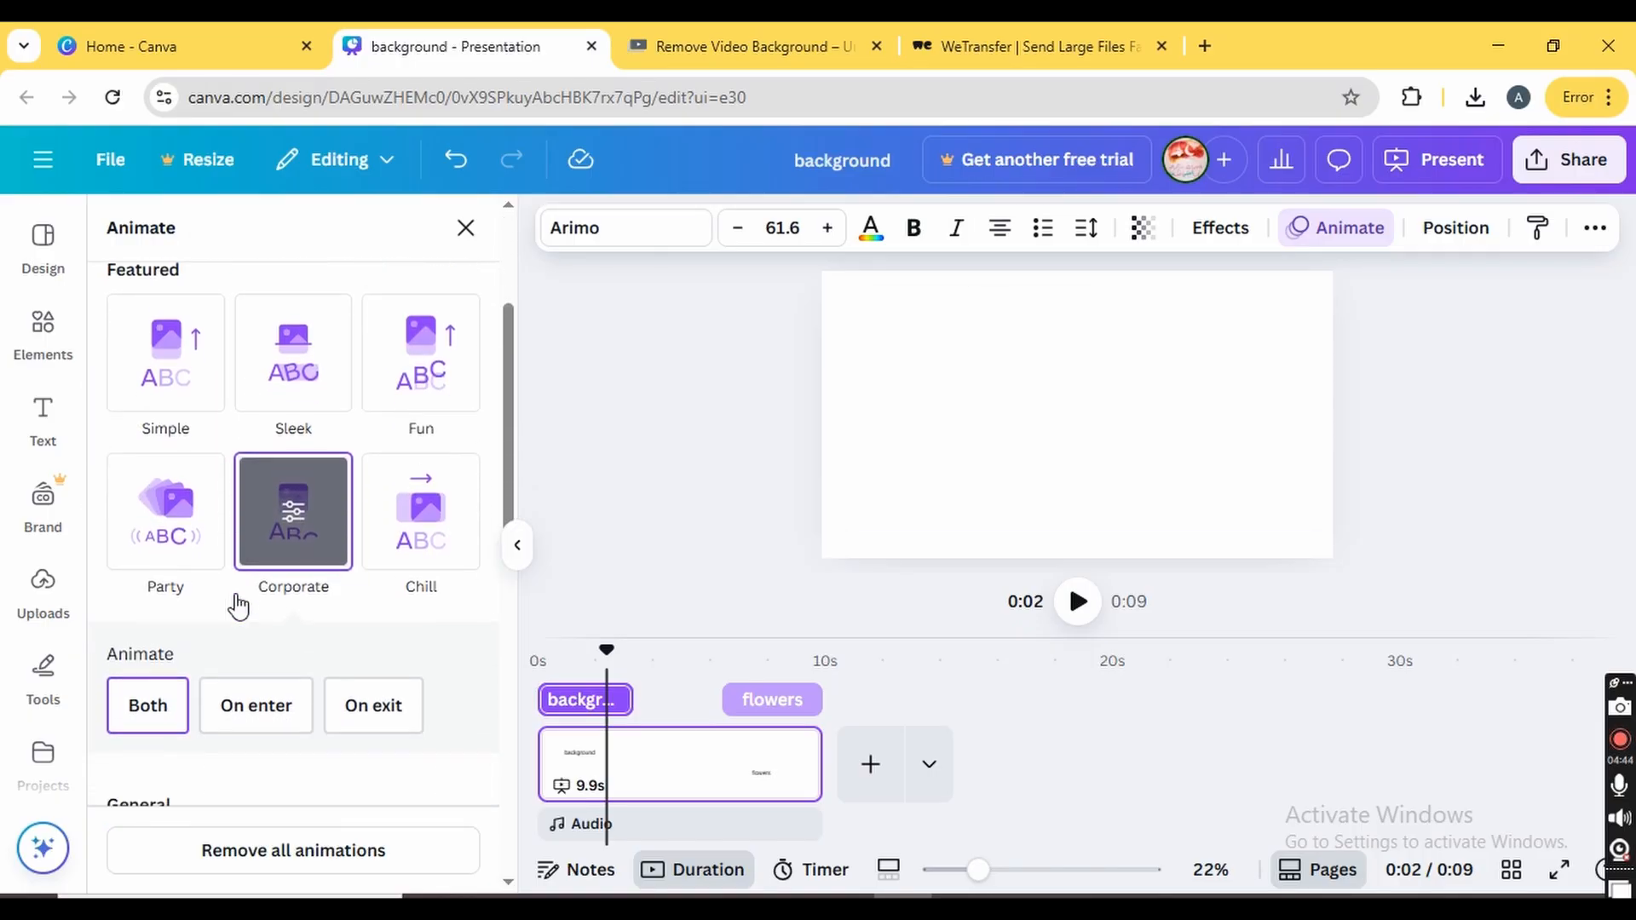
pyautogui.click(165, 605)
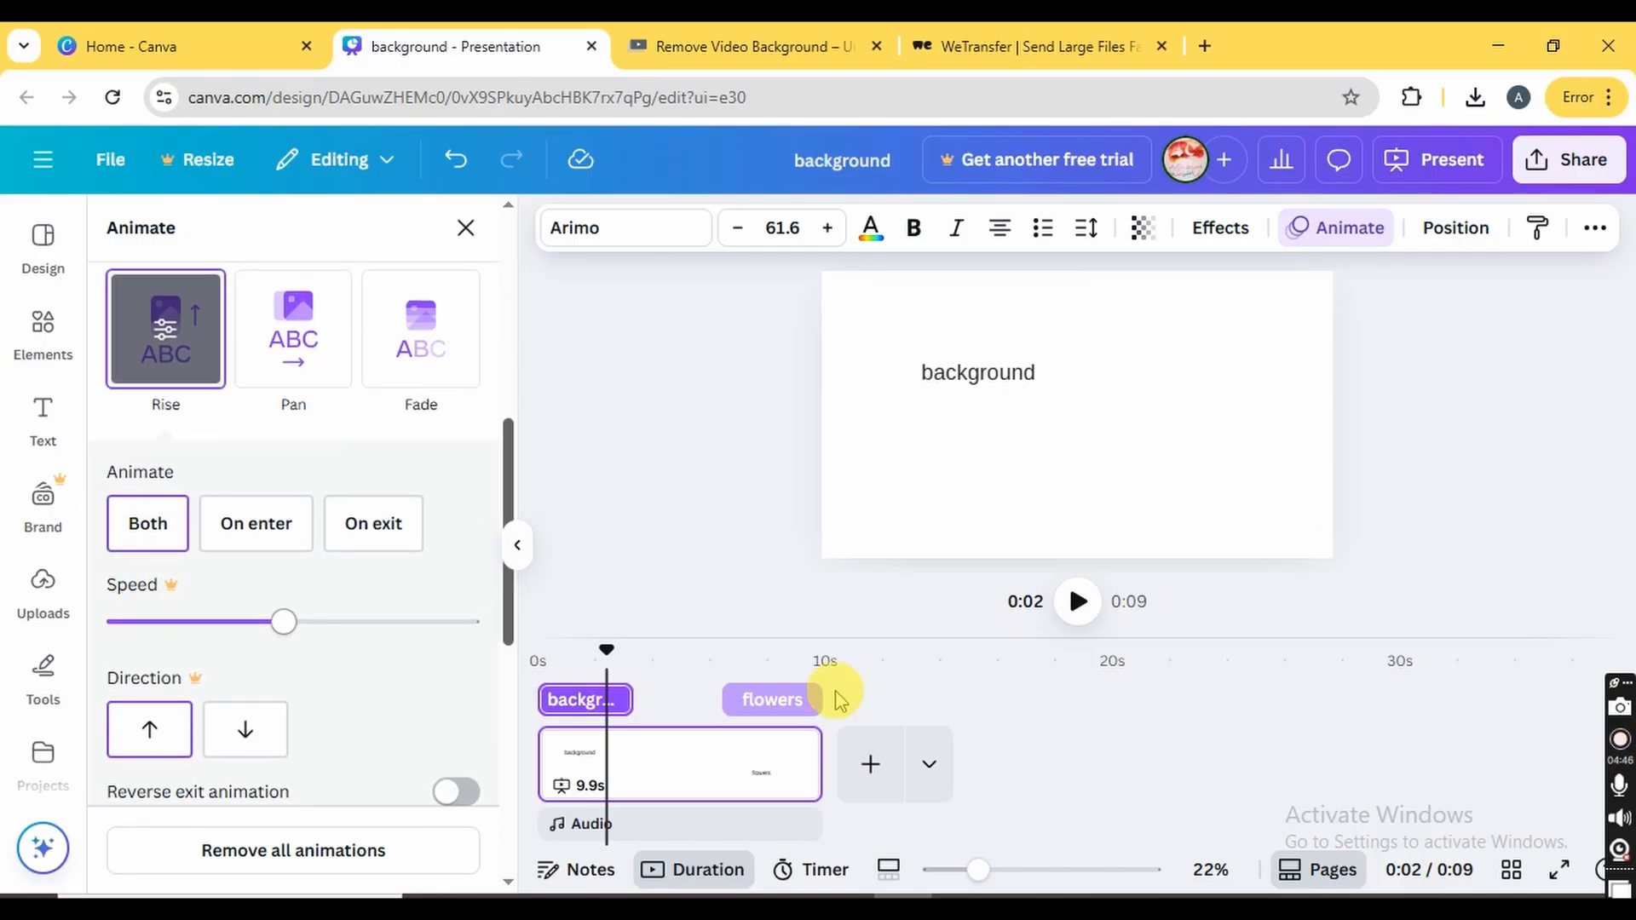
pyautogui.moveTo(606, 649); pyautogui.dragTo(541, 654)
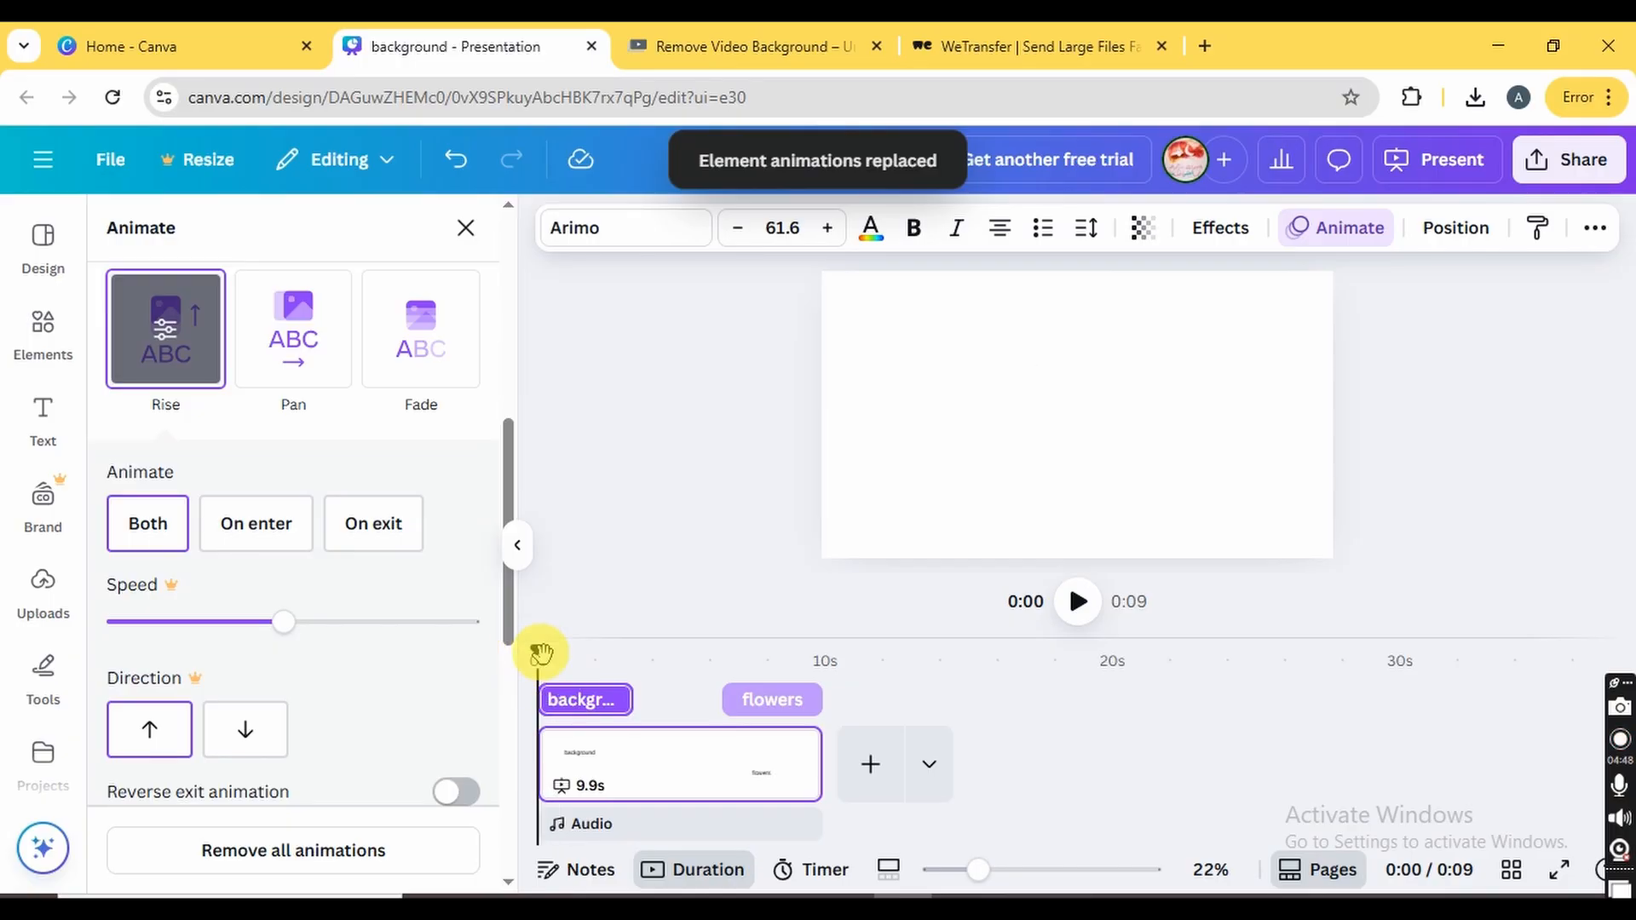
pyautogui.click(1069, 623)
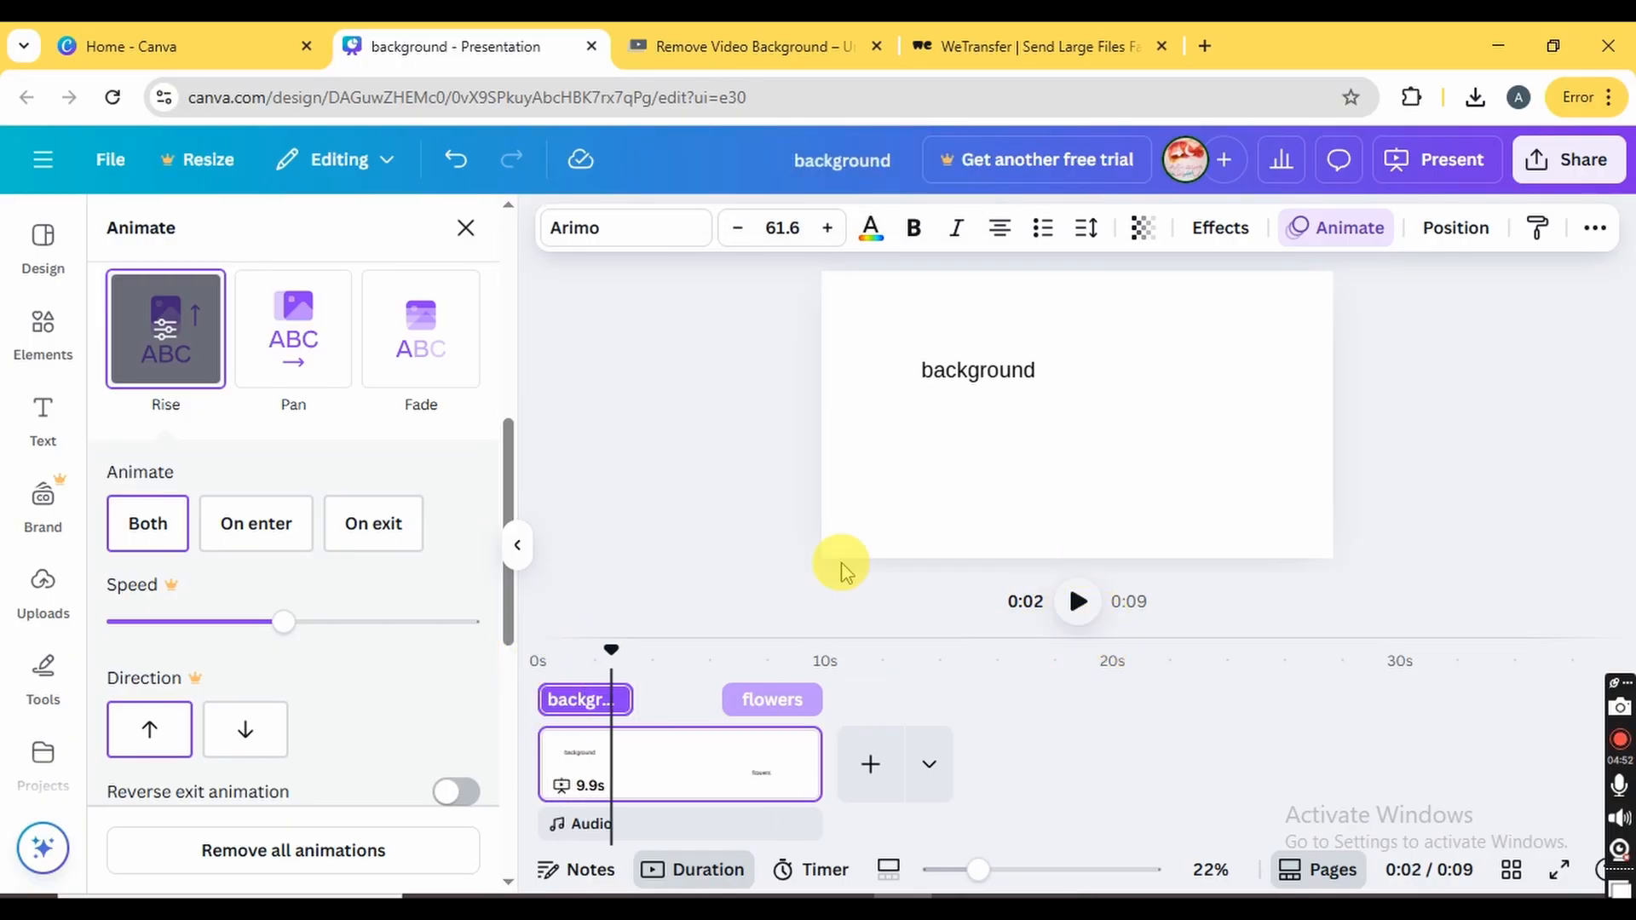
# - Compare the page animation options with the text animation options for the word "background"
pyautogui.scroll(7, 369, 477)
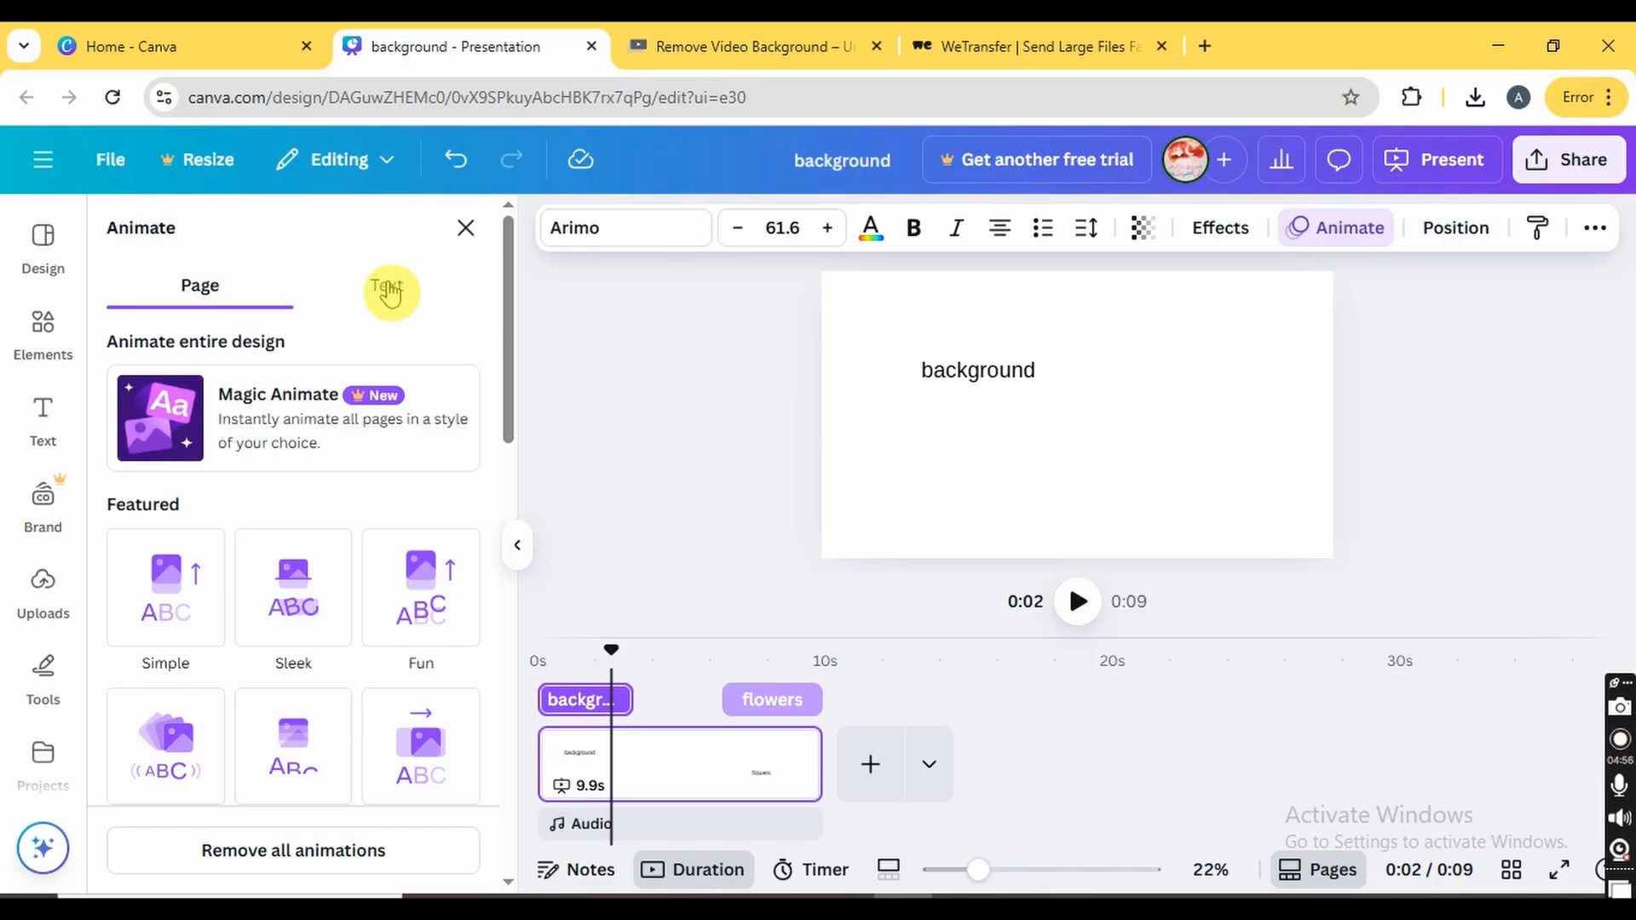
pyautogui.click(349, 298)
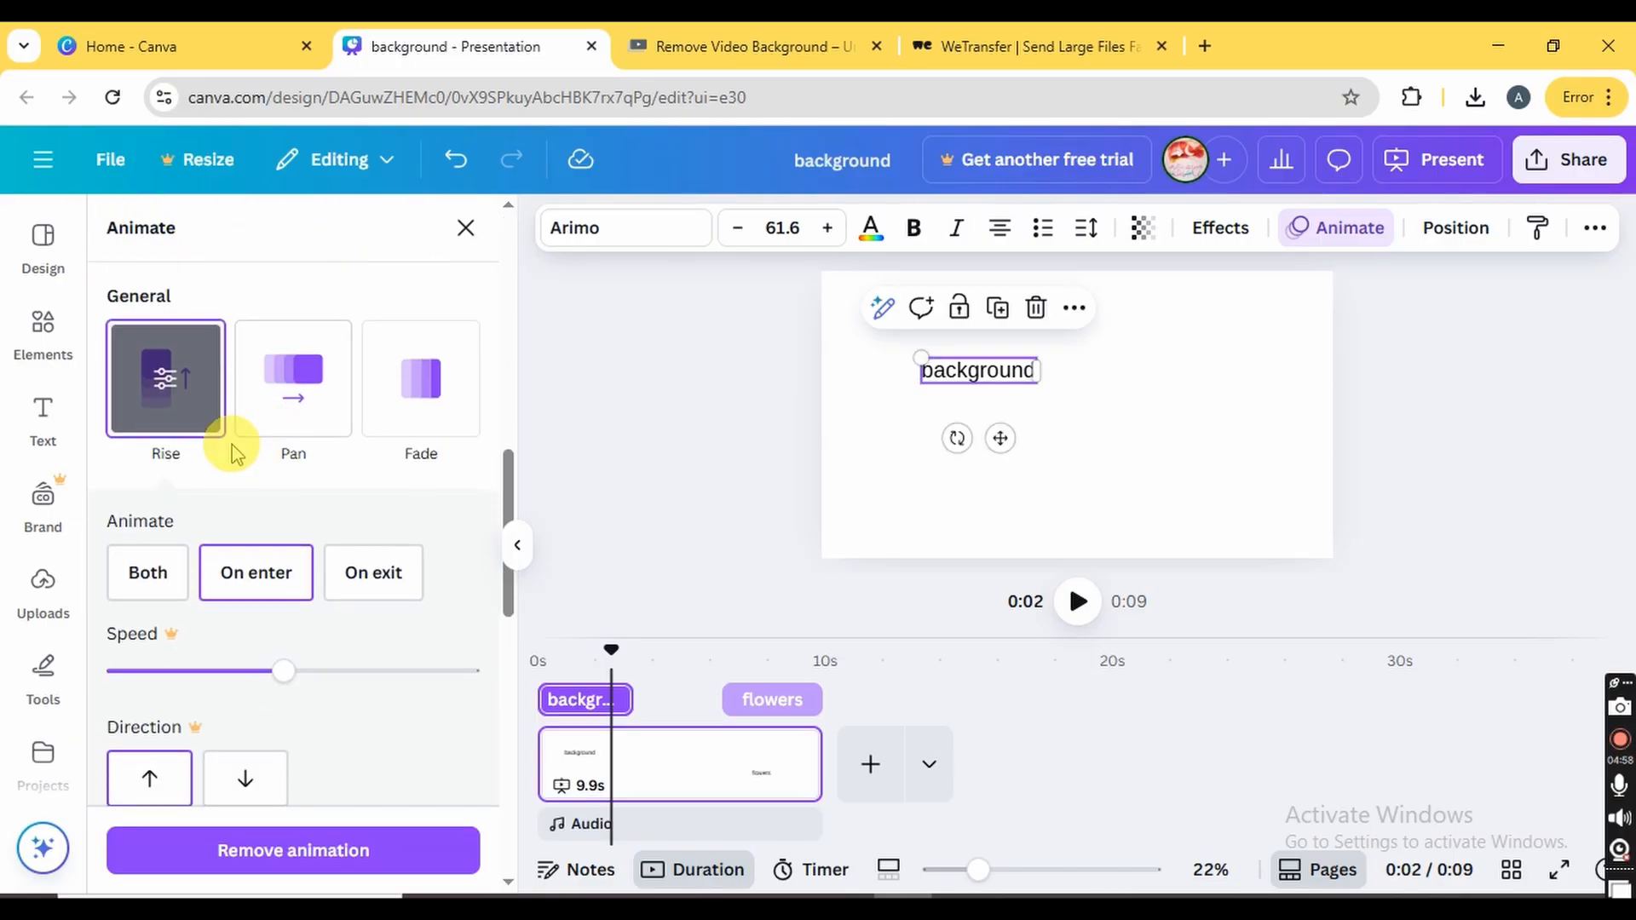
pyautogui.scroll(5, 231, 449)
pyautogui.click(219, 286)
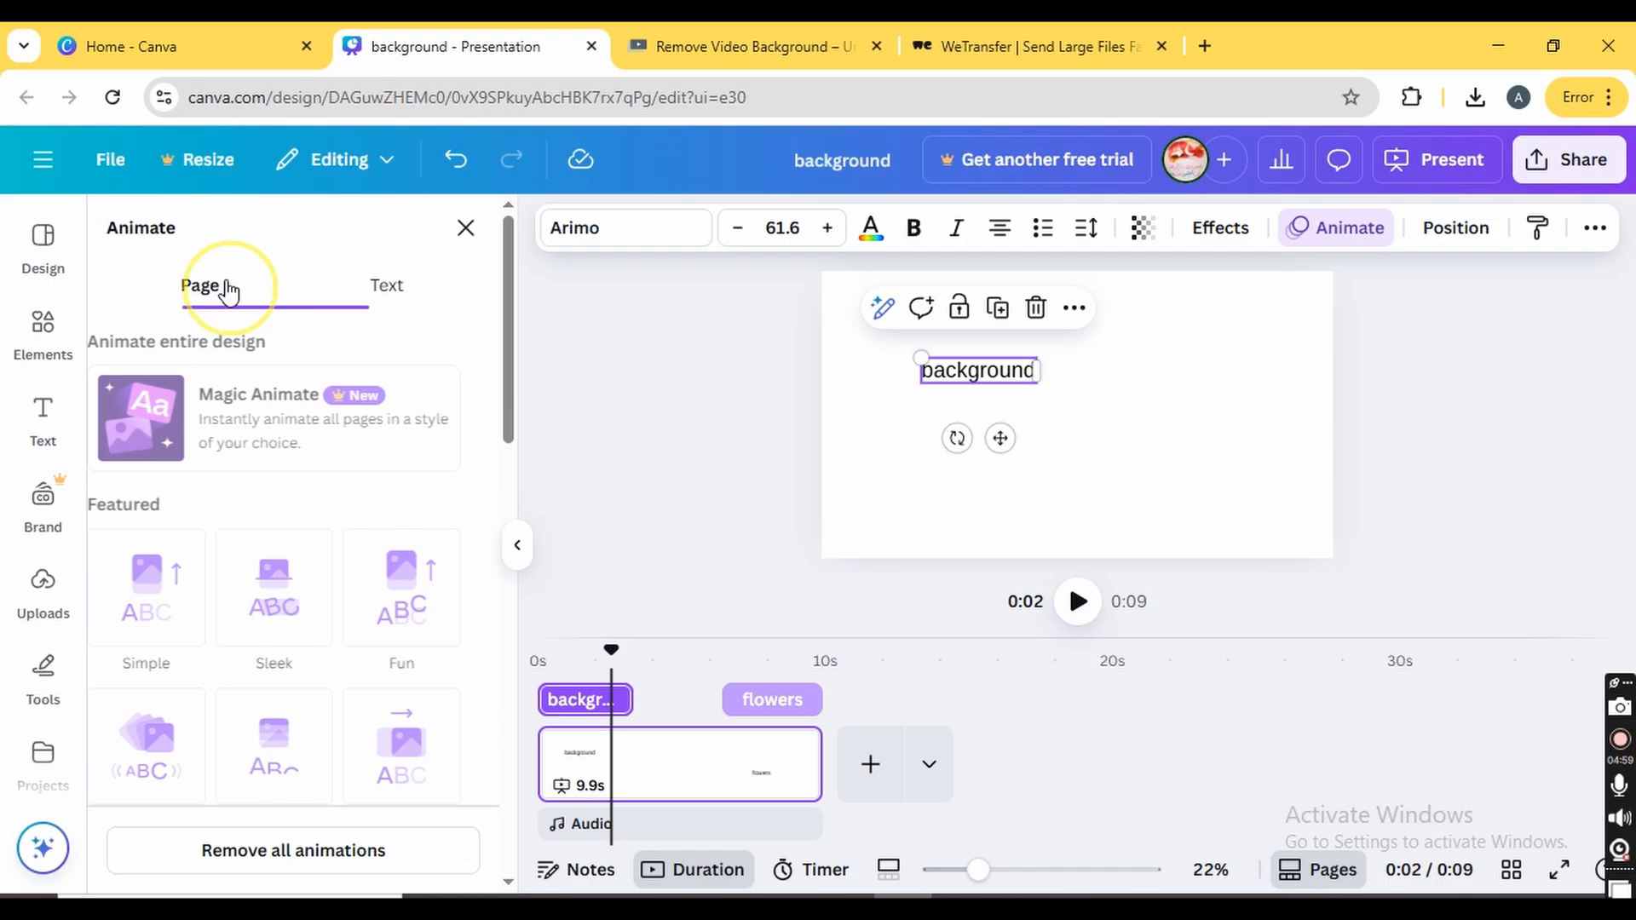
pyautogui.click(405, 293)
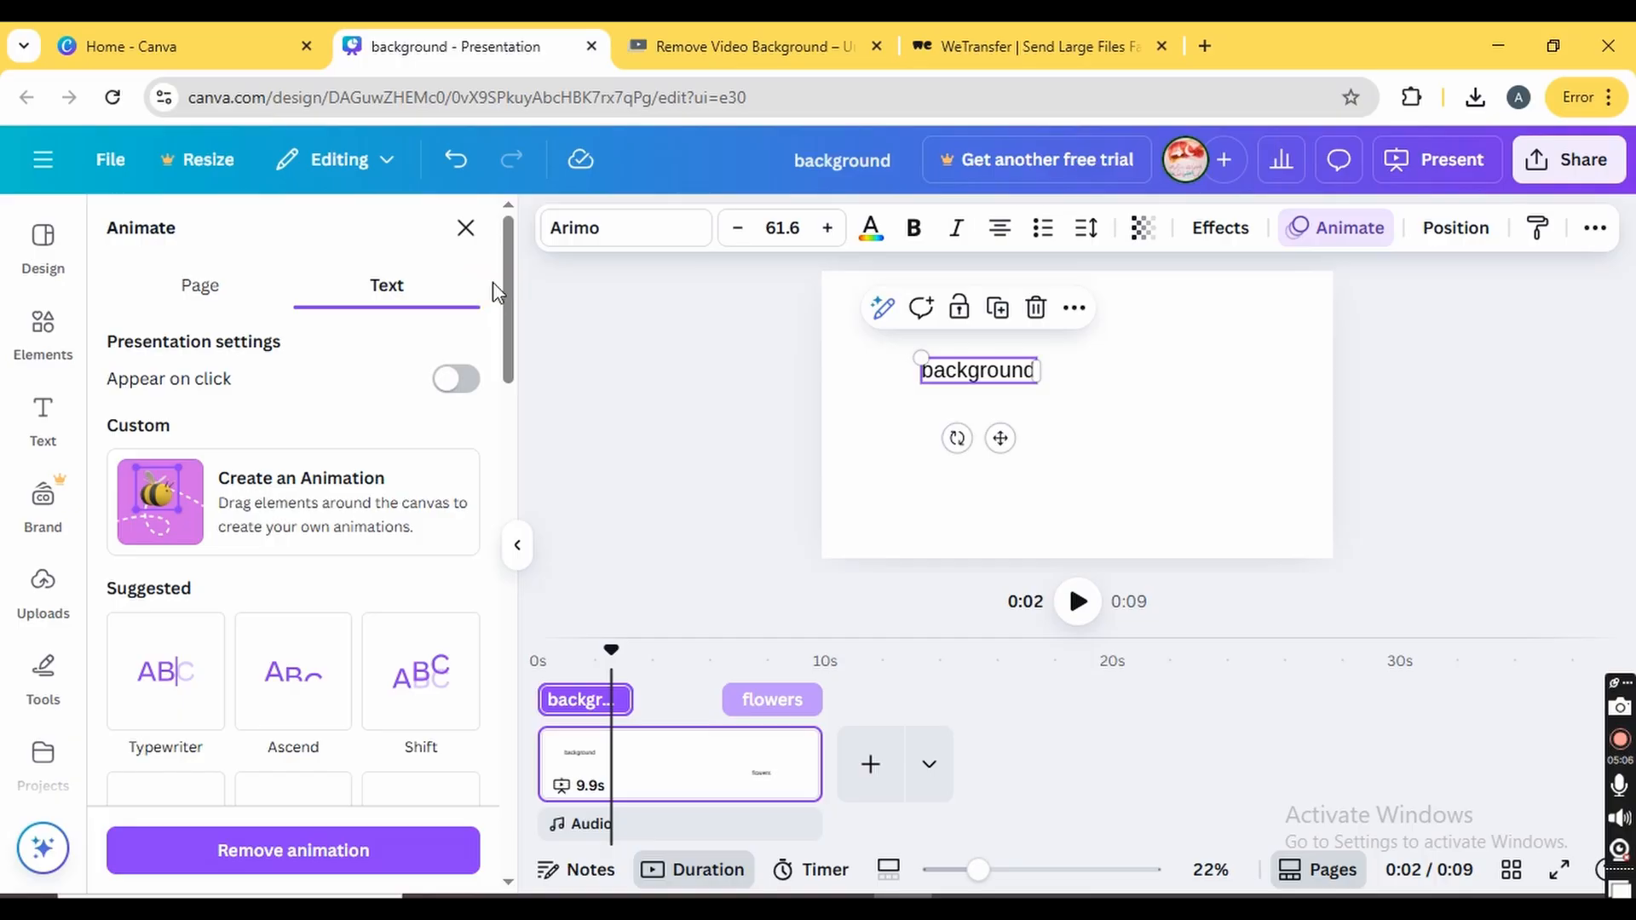
pyautogui.click(201, 281)
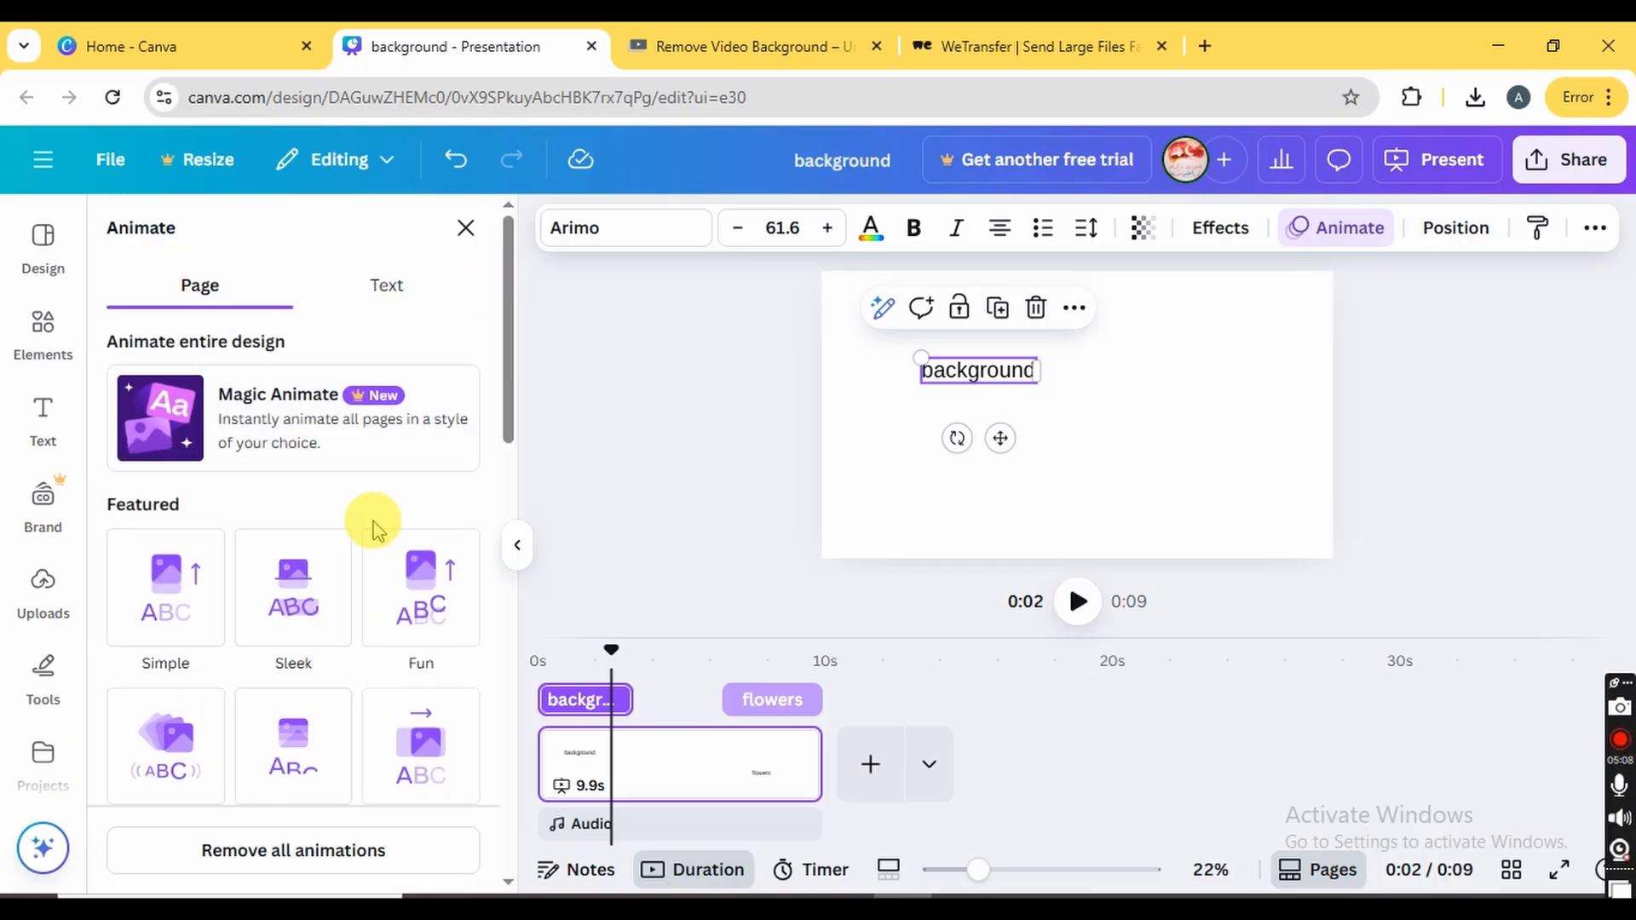
pyautogui.scroll(-5, 347, 540)
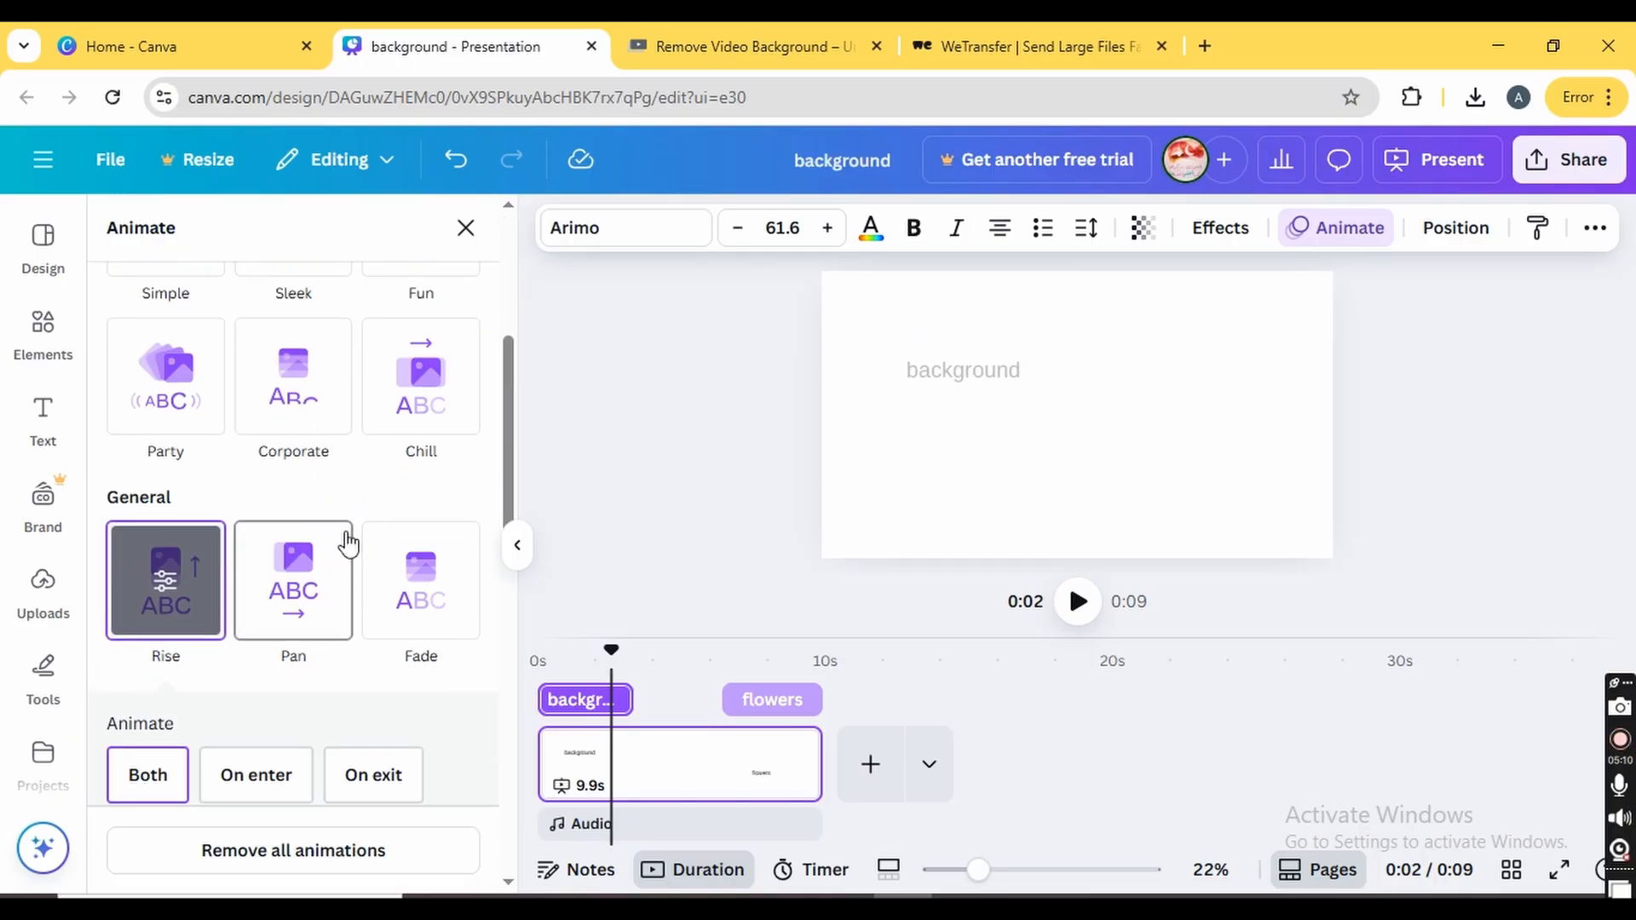
pyautogui.scroll(5, 348, 543)
pyautogui.click(387, 286)
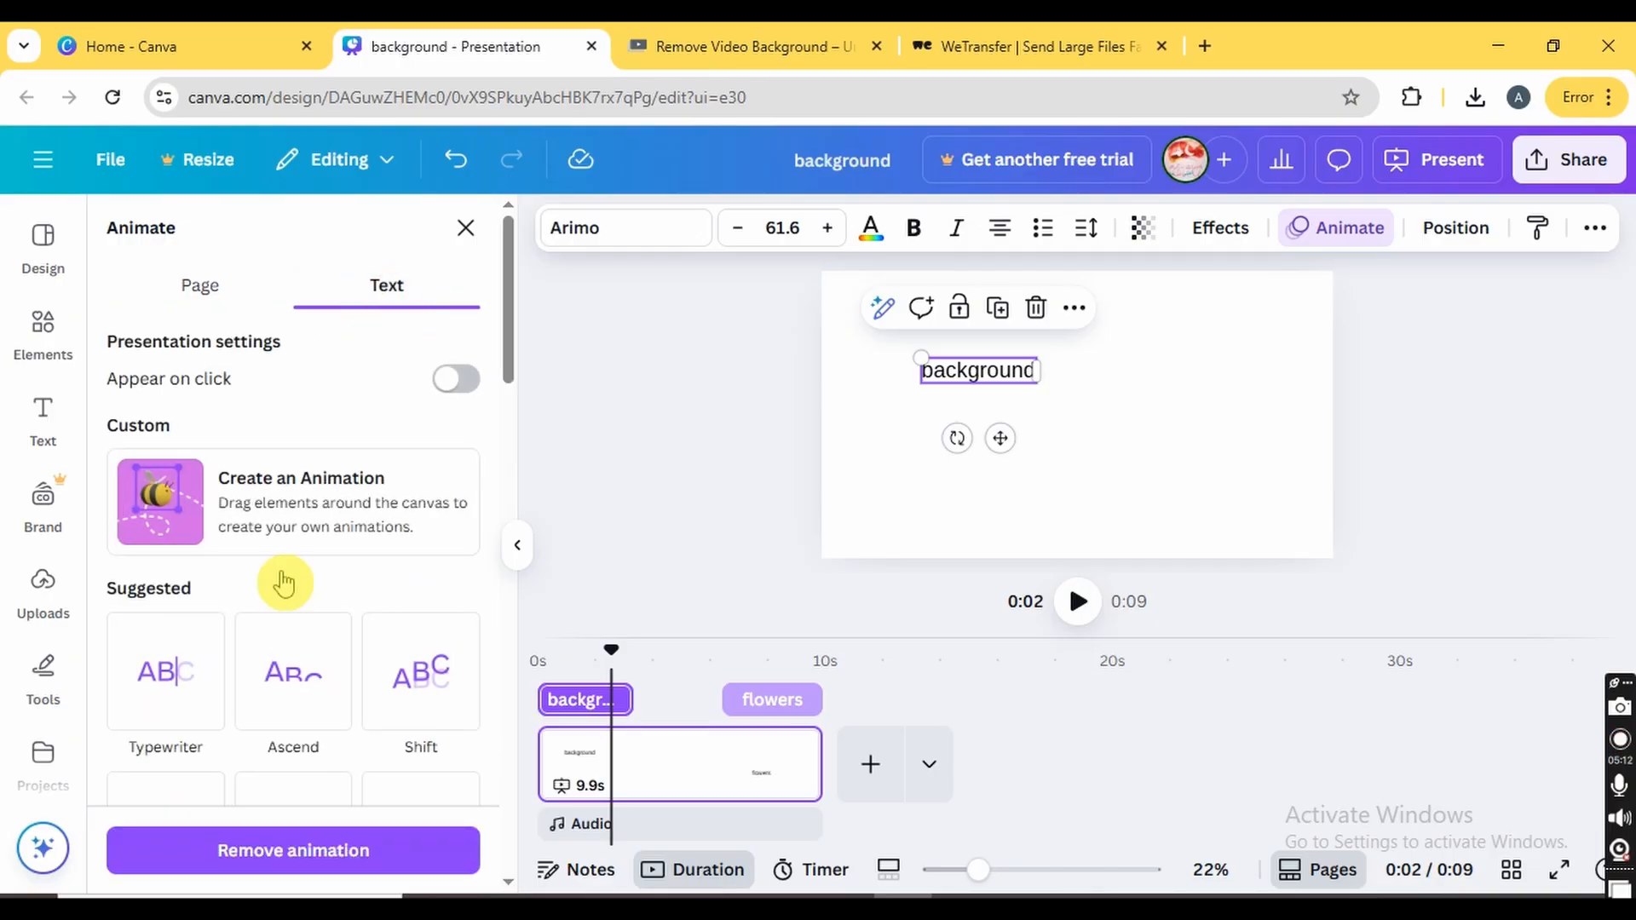
# - Preview the Typewriter text animation on "background", and apply the Simple page animation on both enter and exit to the page
pyautogui.click(287, 671)
pyautogui.scroll(-2, 287, 670)
pyautogui.click(195, 578)
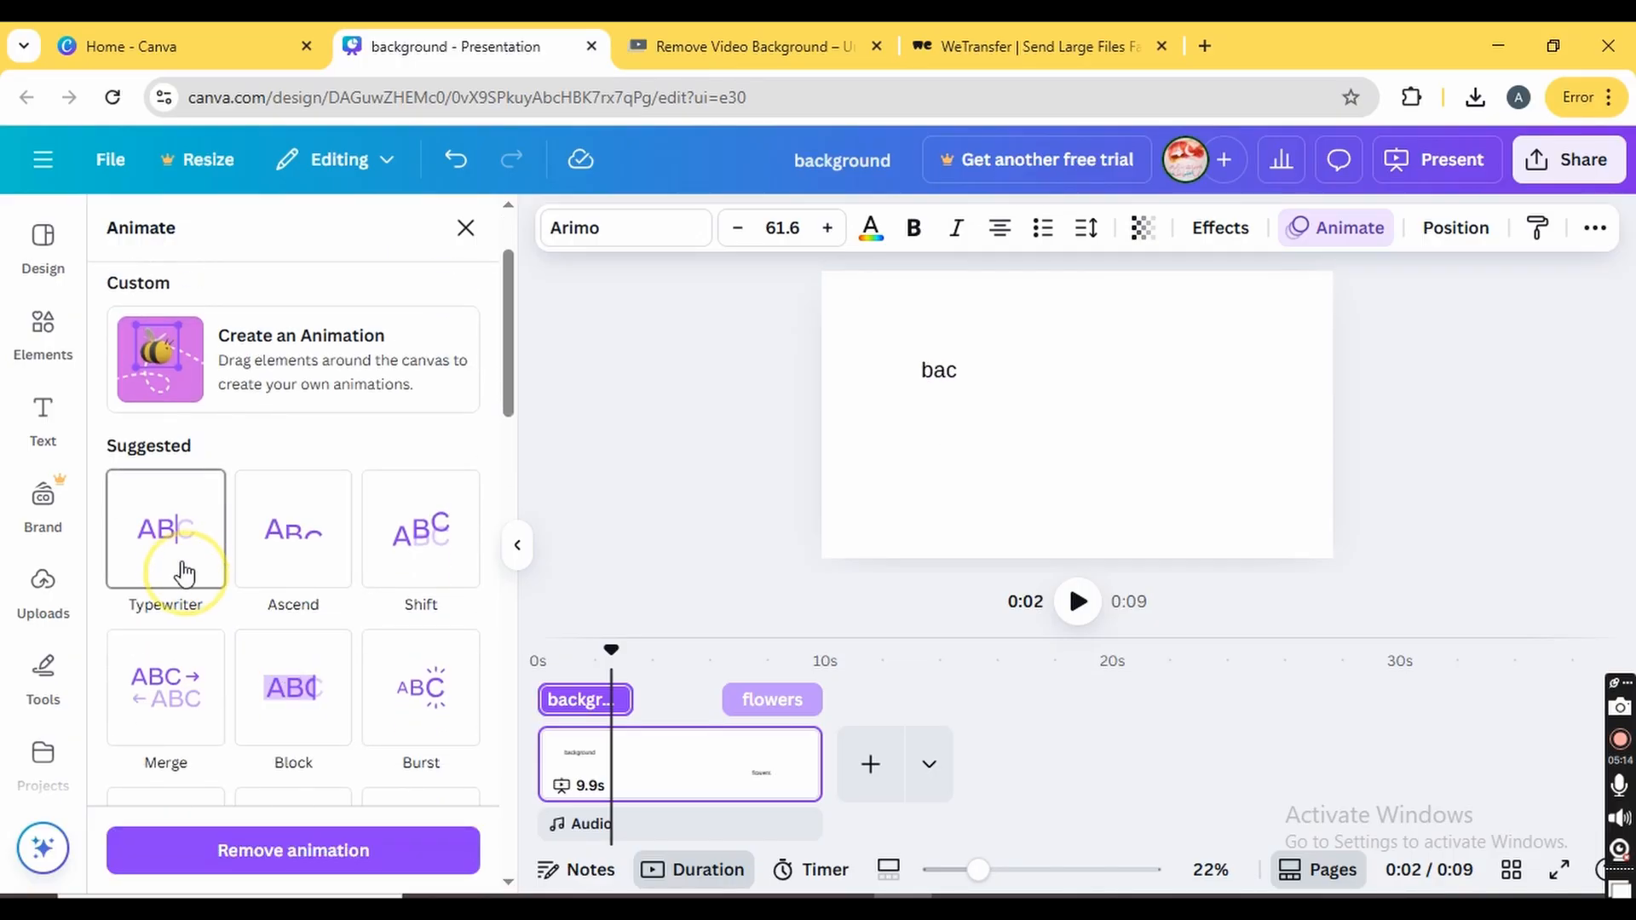
pyautogui.scroll(4, 227, 477)
pyautogui.click(217, 288)
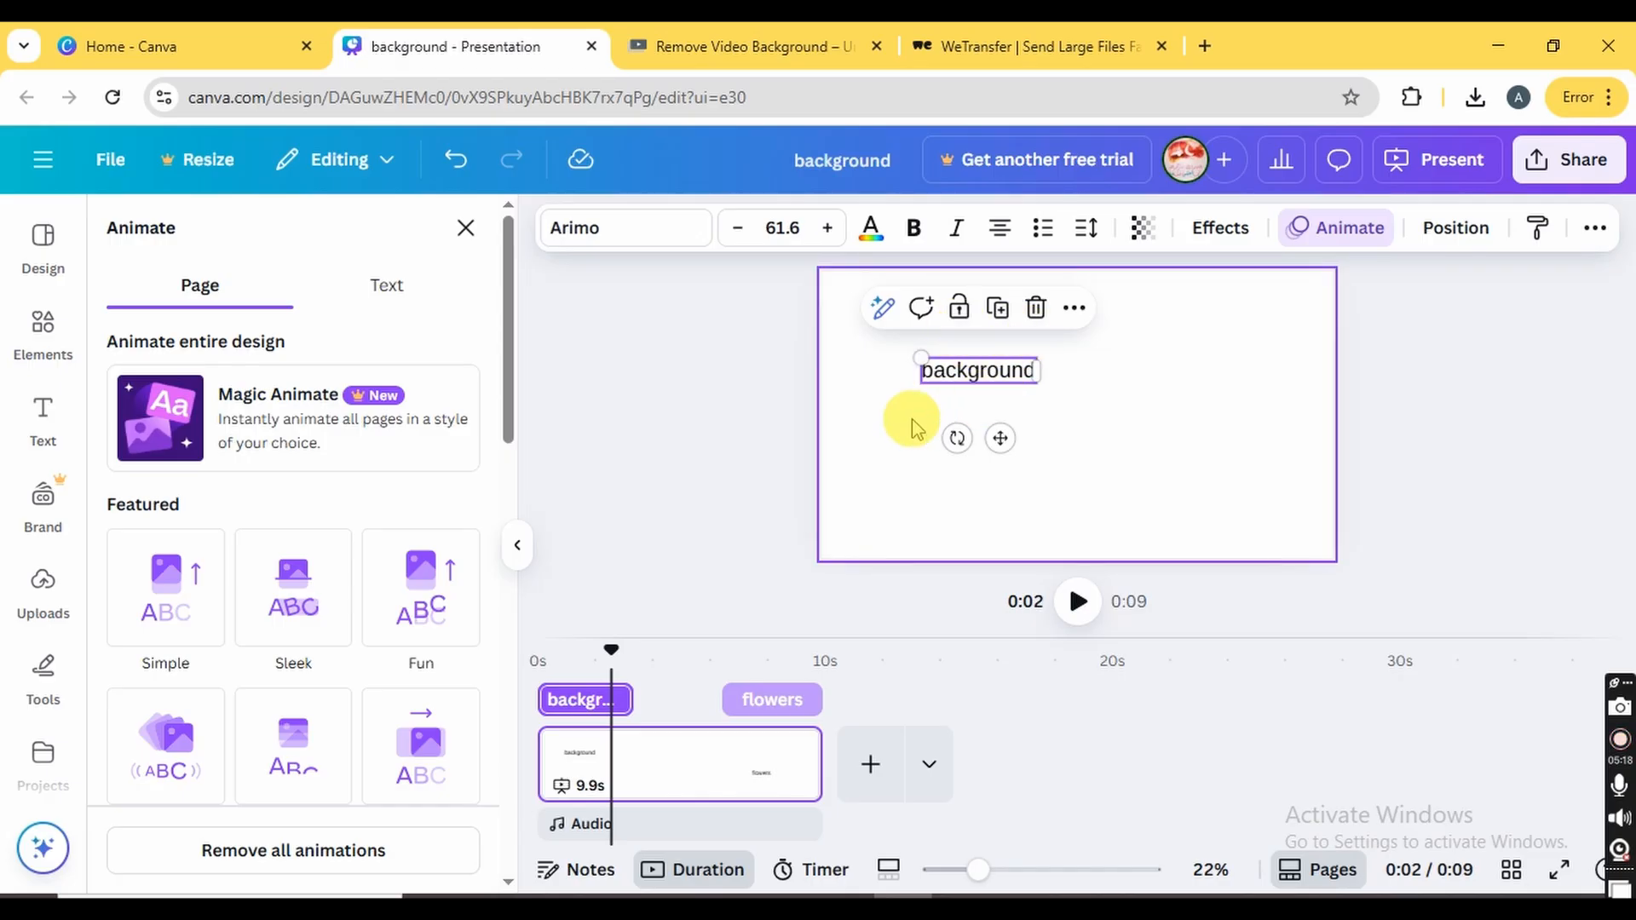
pyautogui.click(189, 631)
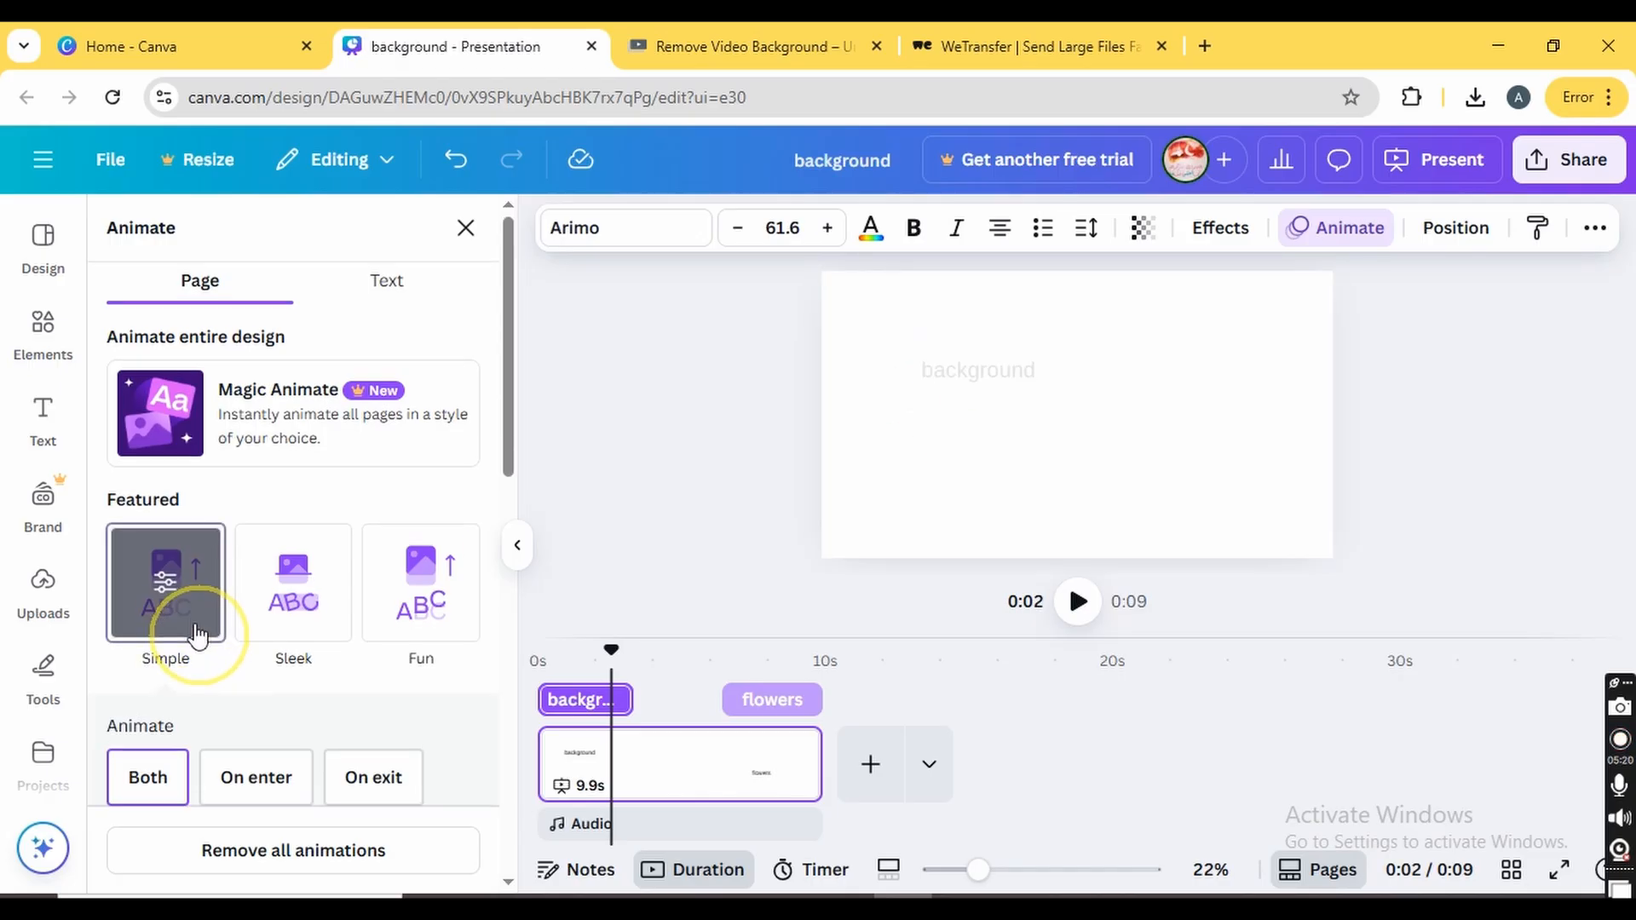
# - Apply the Typewriter text animation on both enter and exit to "background", and check "flowers" at about 8 seconds on the timeline
pyautogui.click(379, 278)
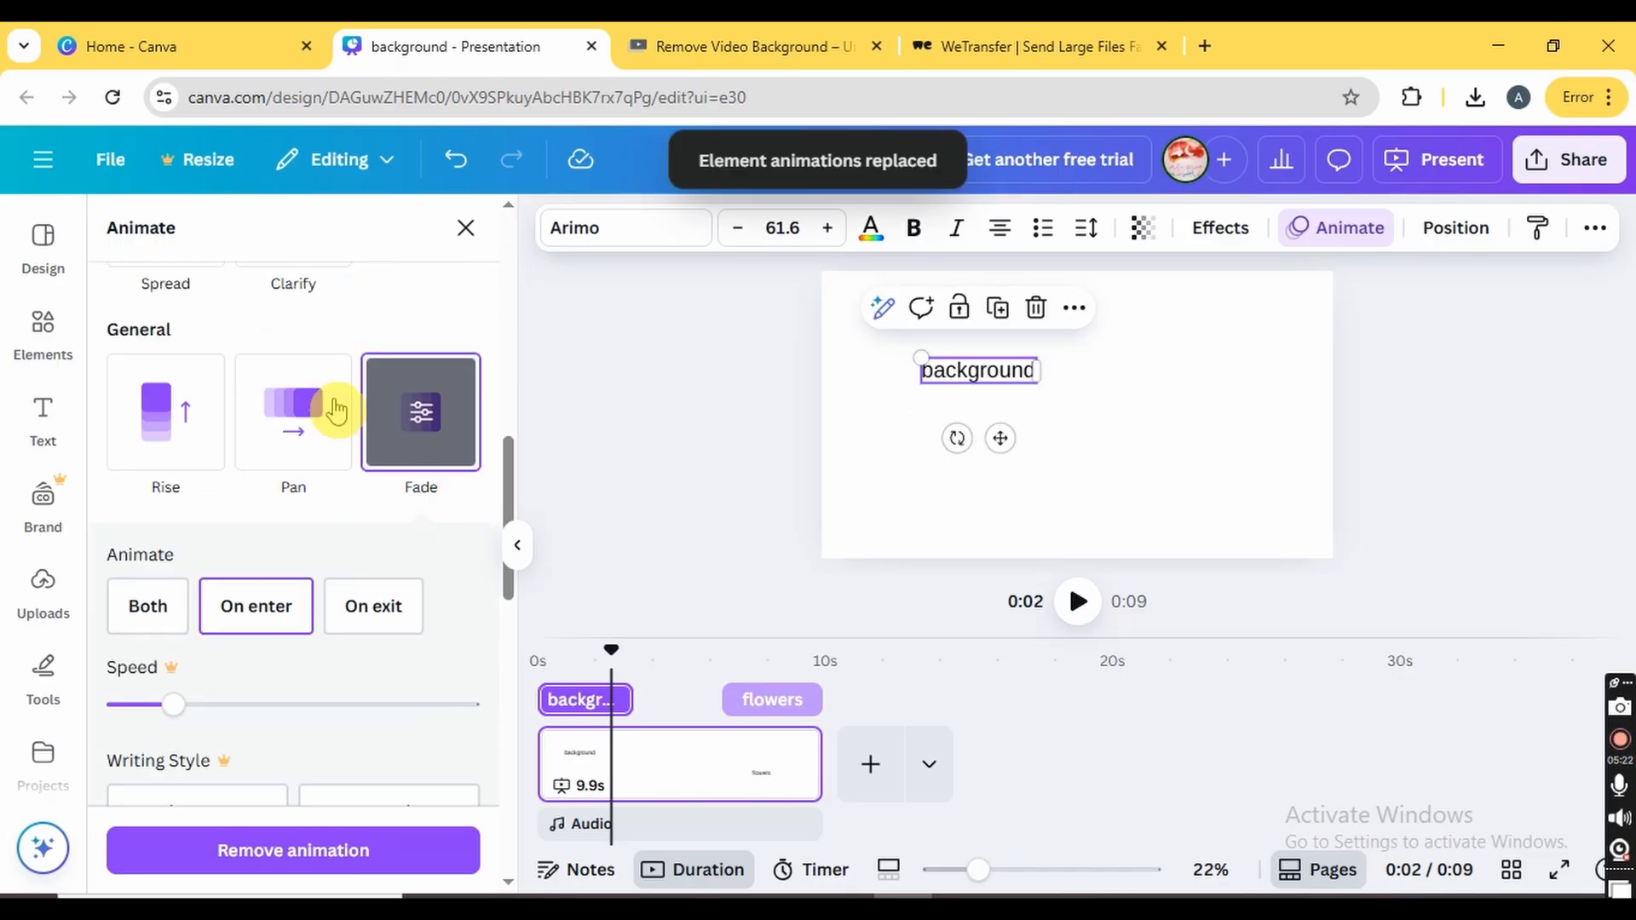
pyautogui.scroll(-1, 213, 478)
pyautogui.scroll(3, 161, 545)
pyautogui.scroll(5, 164, 545)
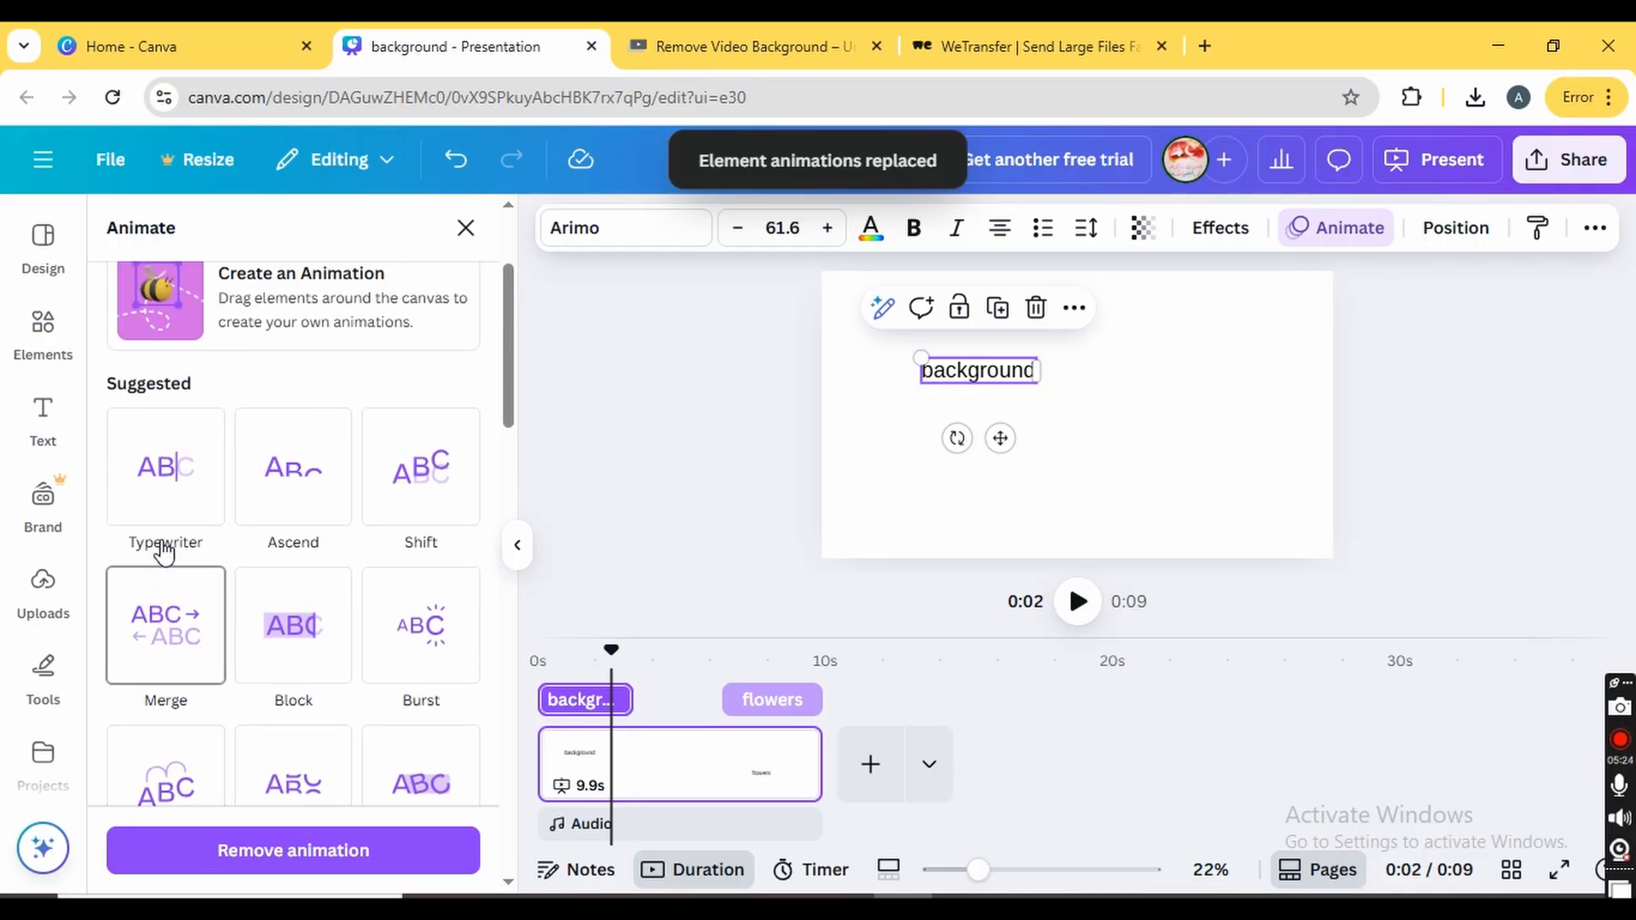
pyautogui.click(168, 510)
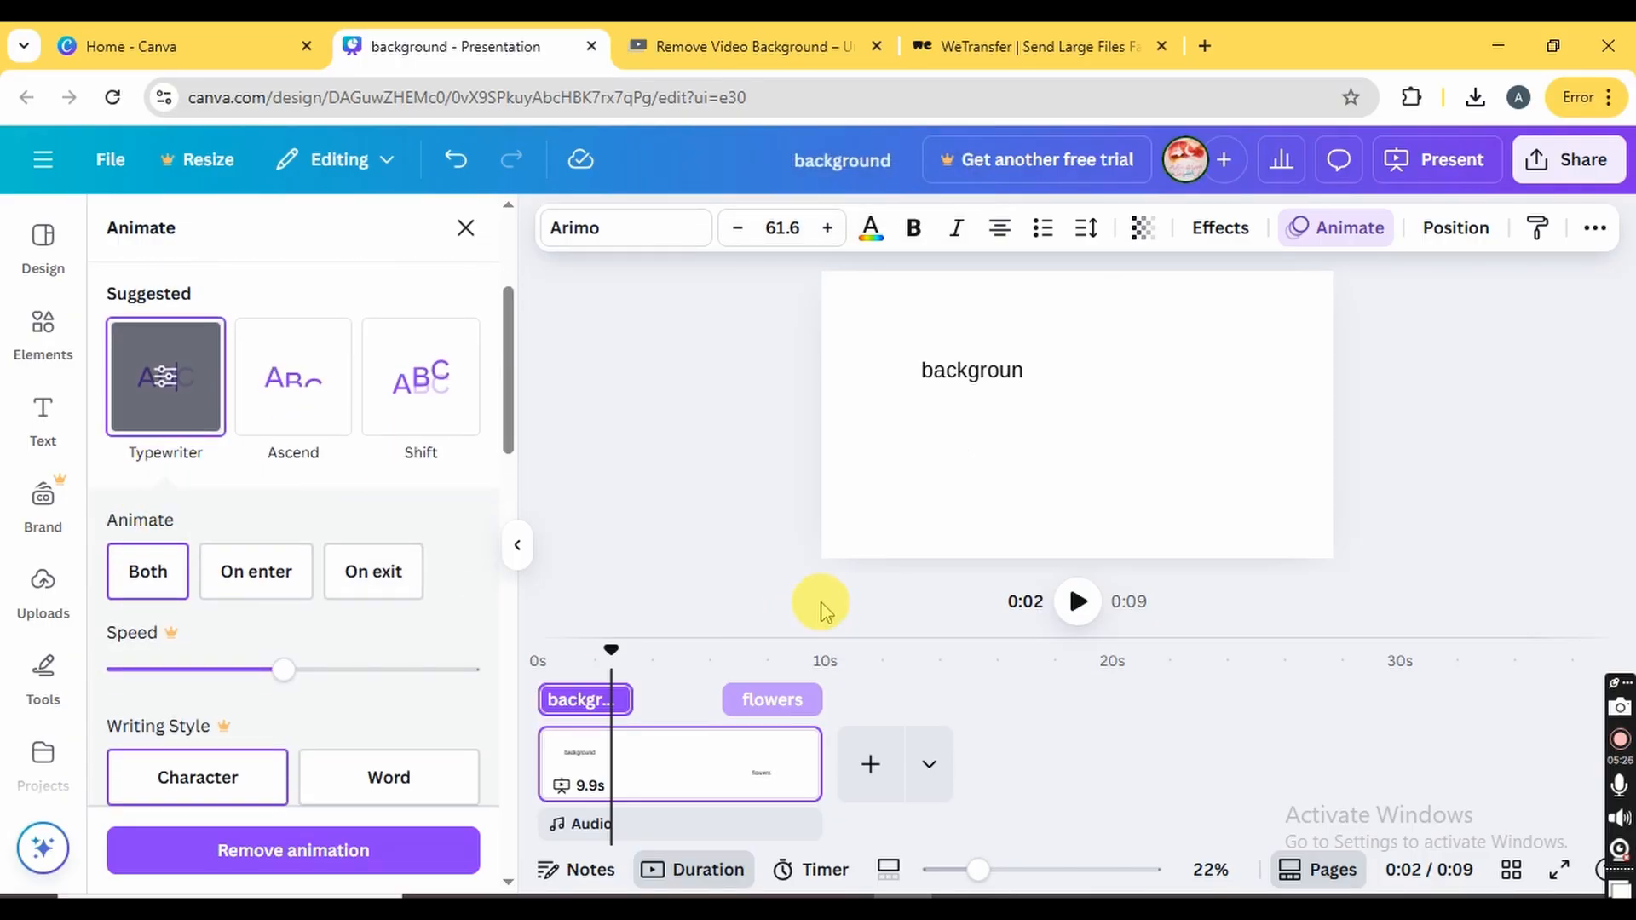
pyautogui.moveTo(613, 651); pyautogui.dragTo(771, 648)
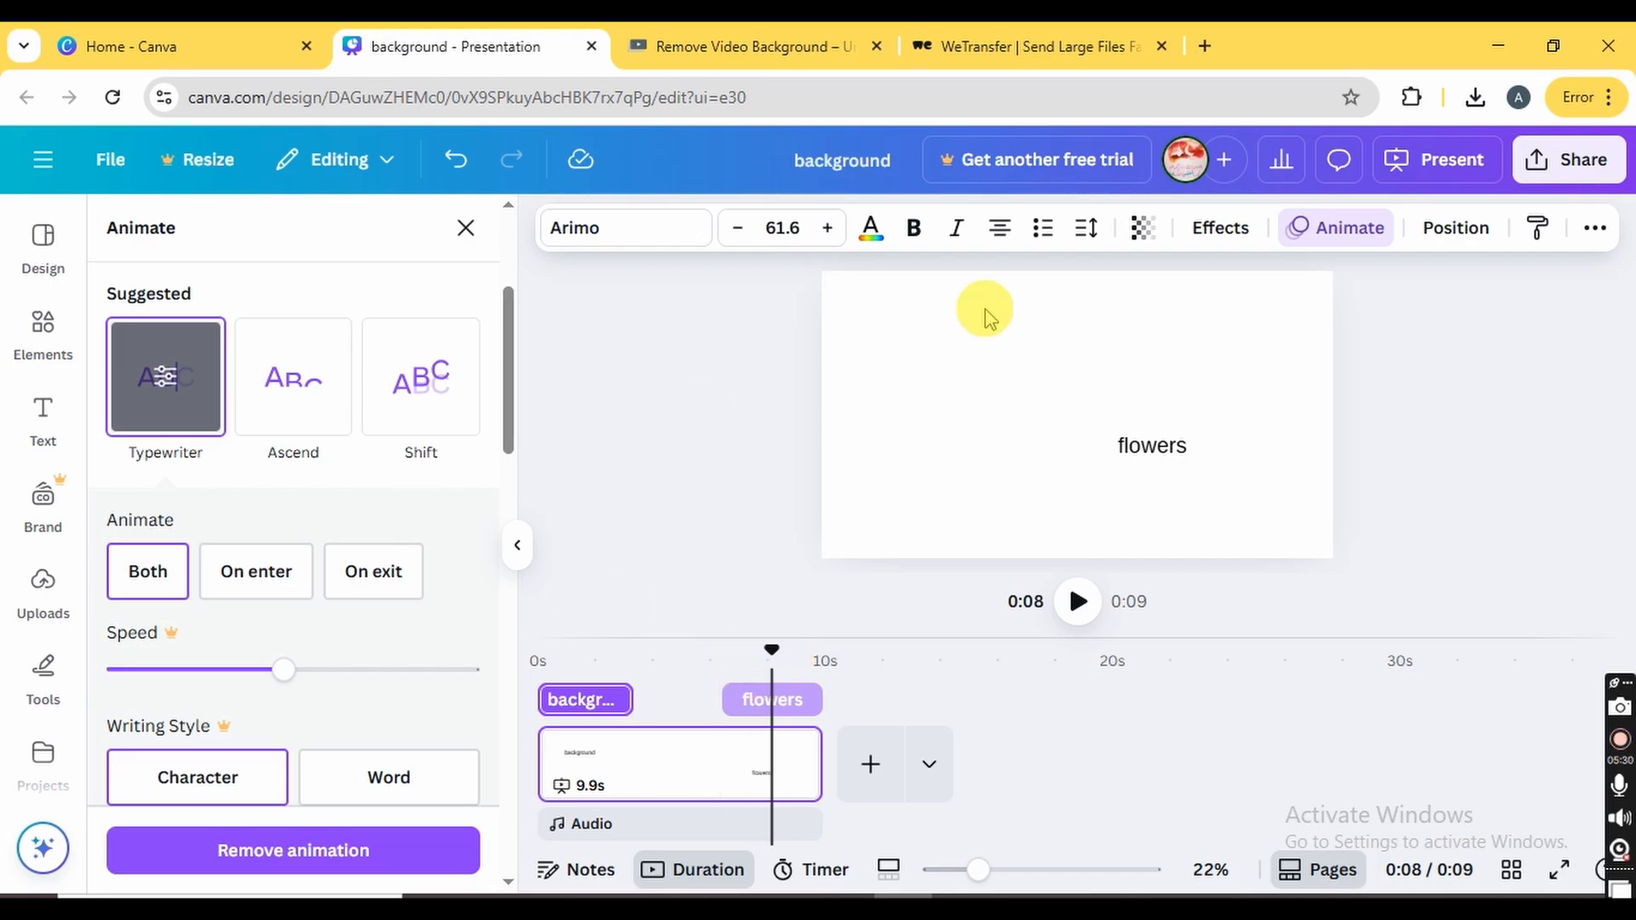
pyautogui.click(1148, 429)
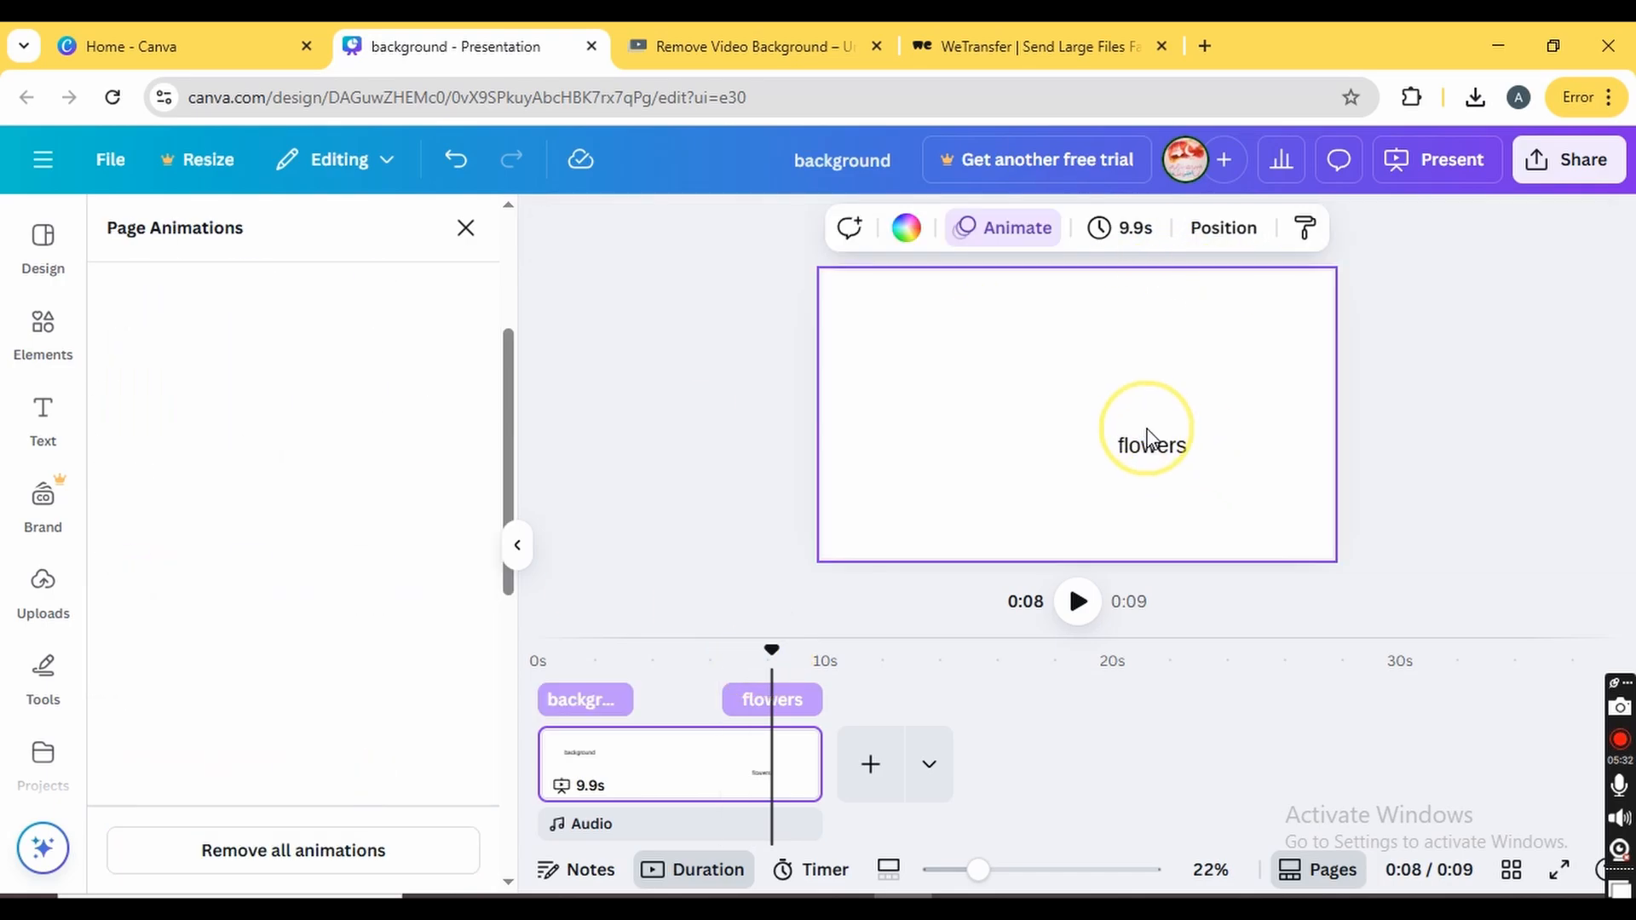
# - Apply the Glitch text effect to the word "background" and enlarge its text to size 99.9
pyautogui.click(621, 699)
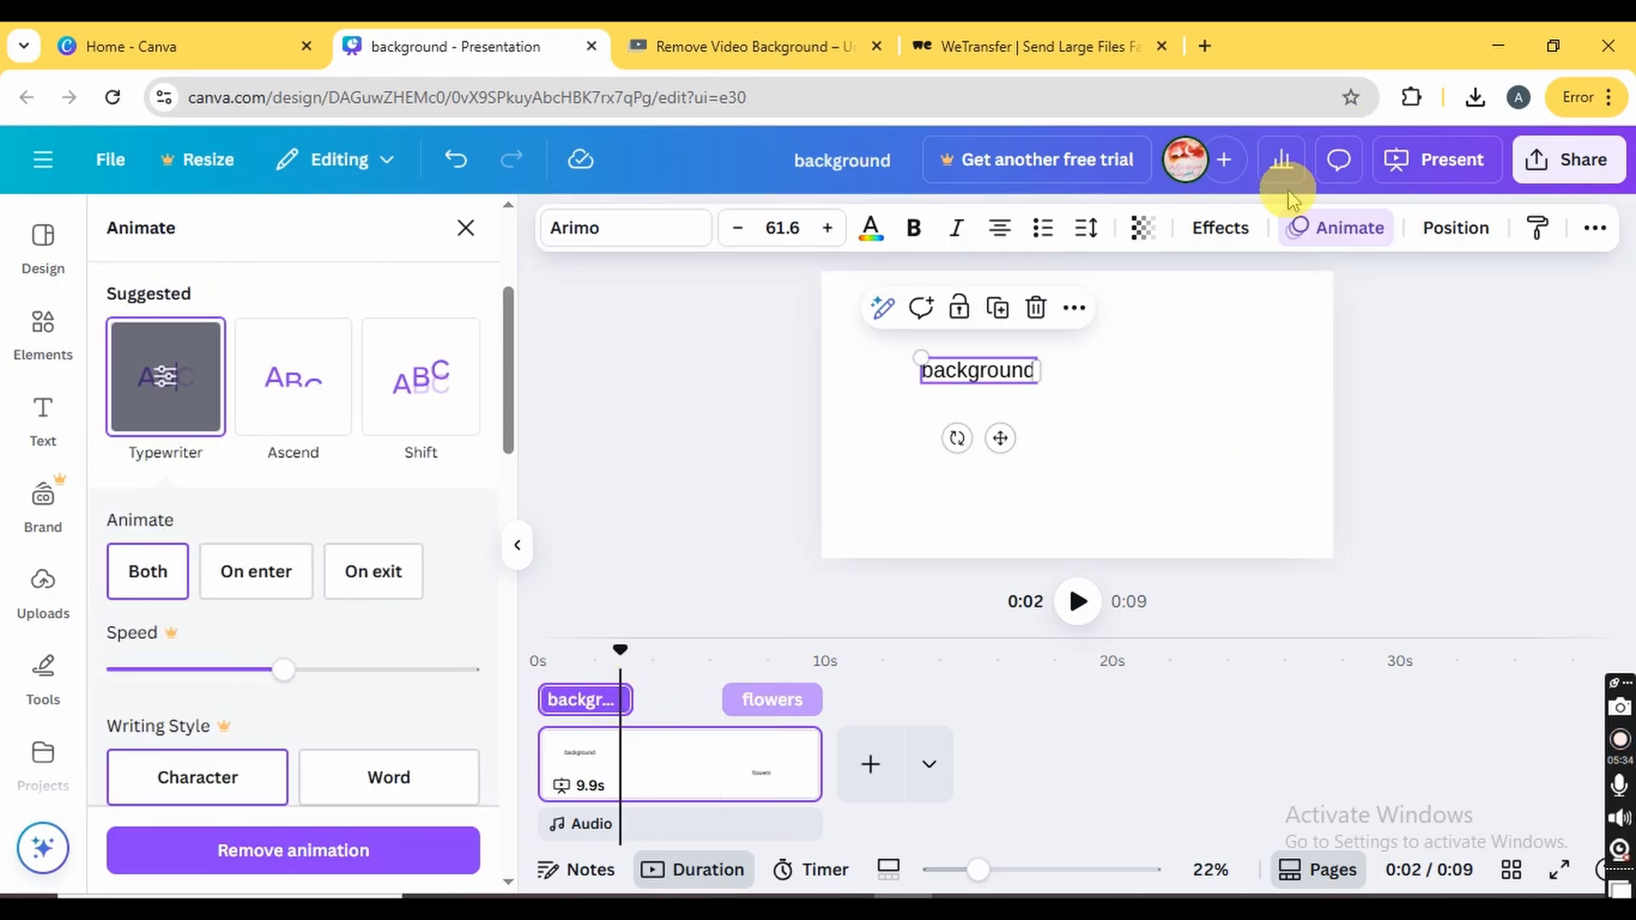
pyautogui.click(1206, 252)
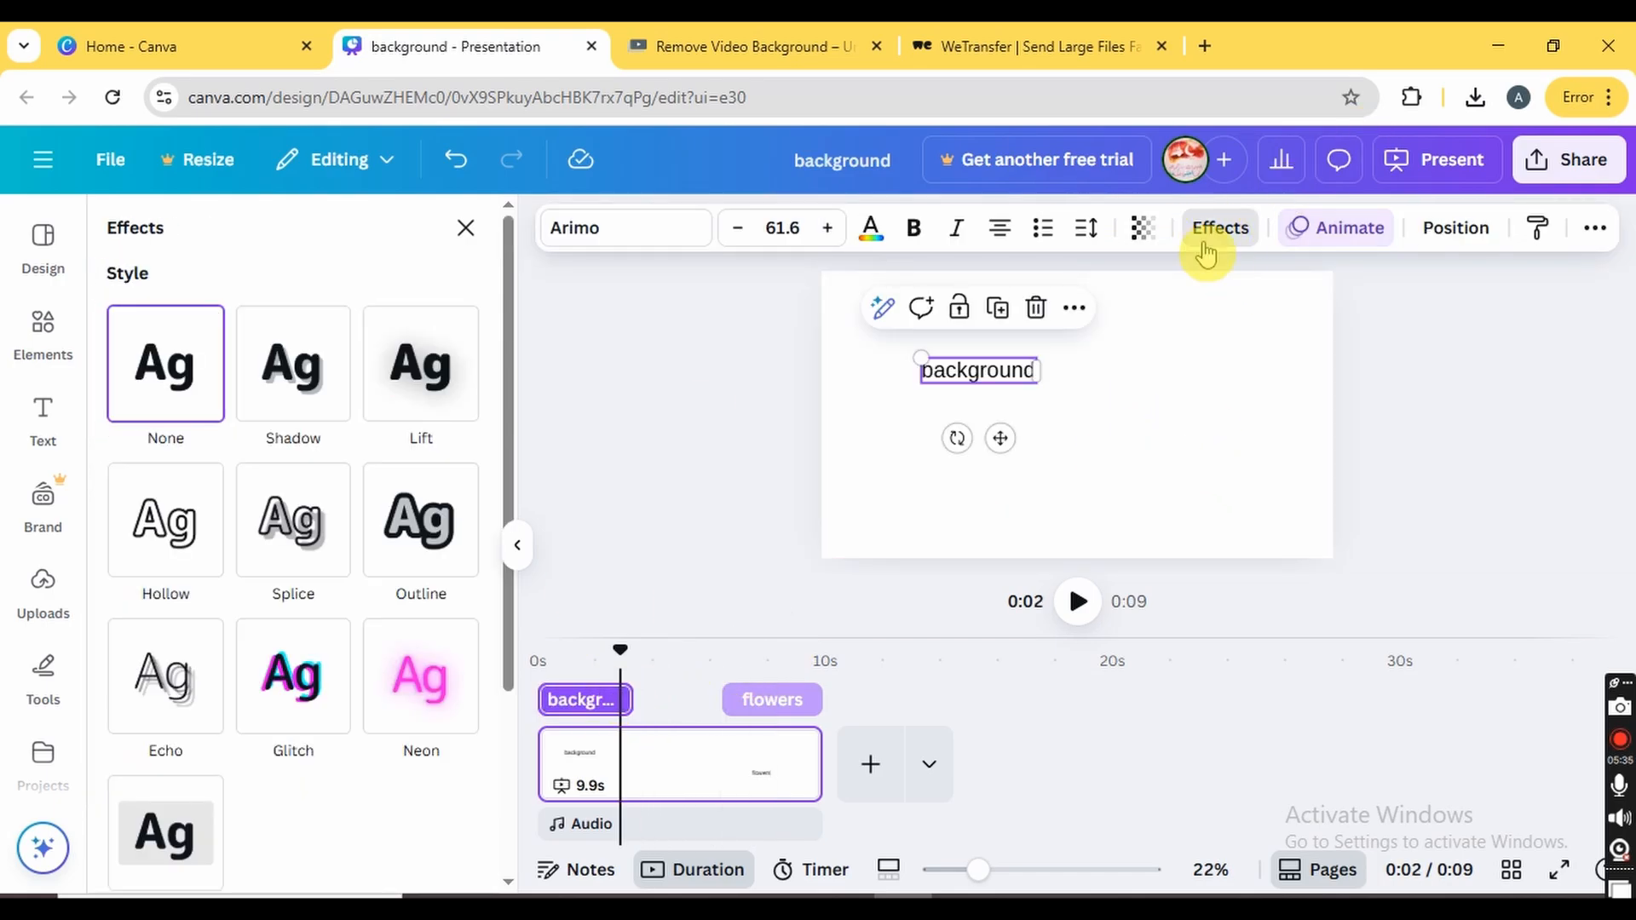
pyautogui.click(424, 533)
pyautogui.click(292, 825)
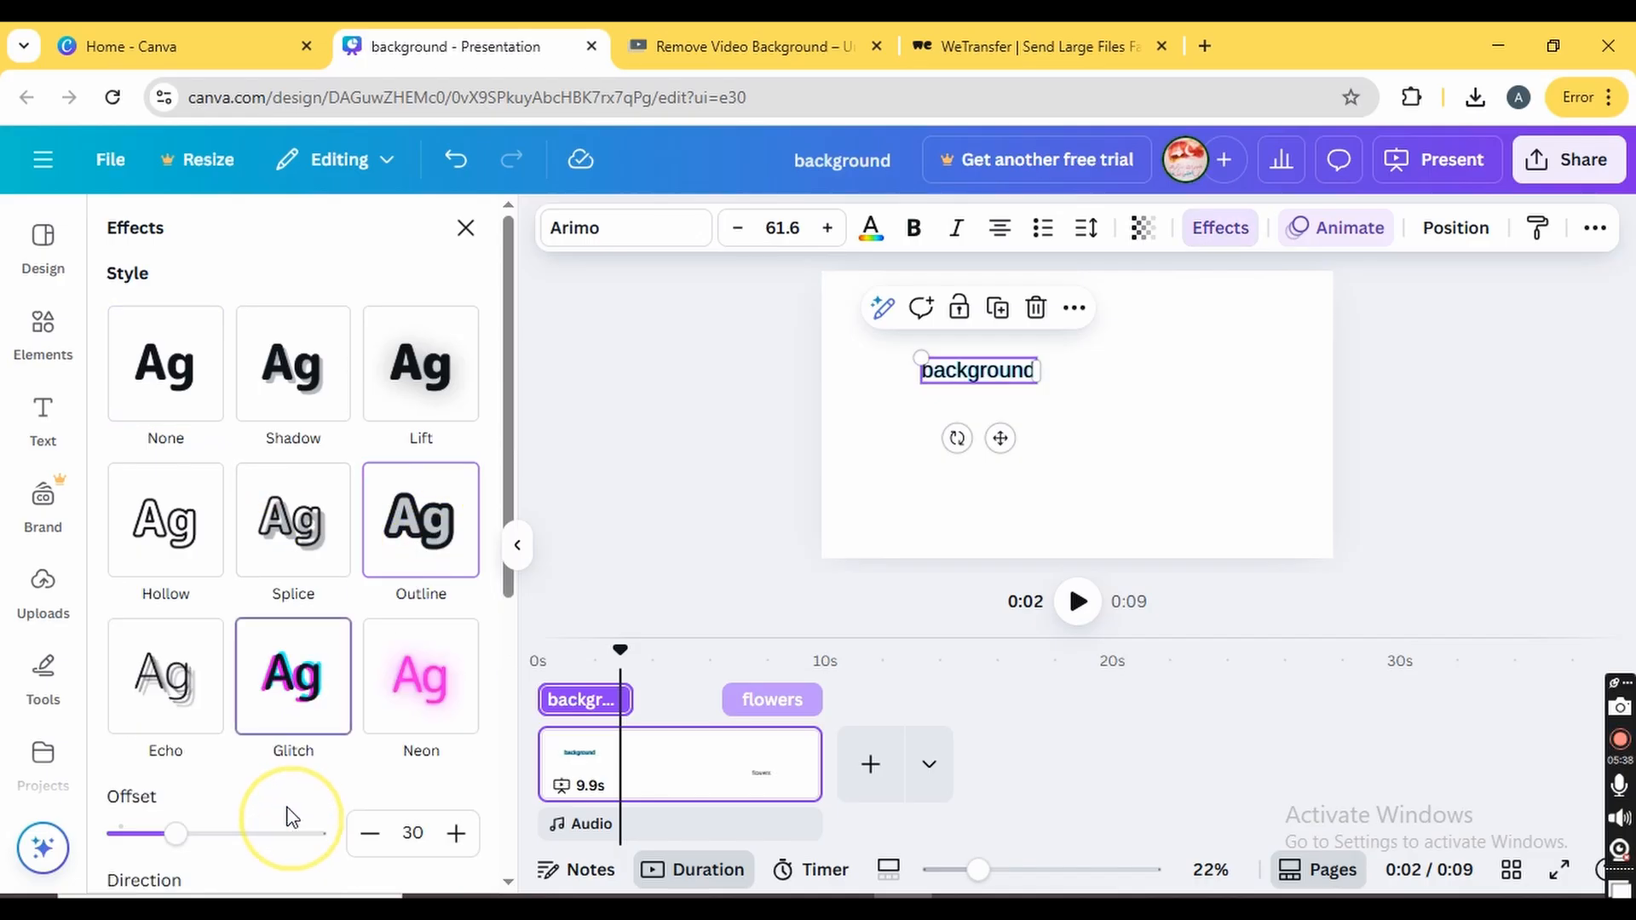
pyautogui.moveTo(923, 362)
pyautogui.mouseDown()
pyautogui.moveTo(851, 325)
pyautogui.moveTo(952, 356)
pyautogui.mouseUp()
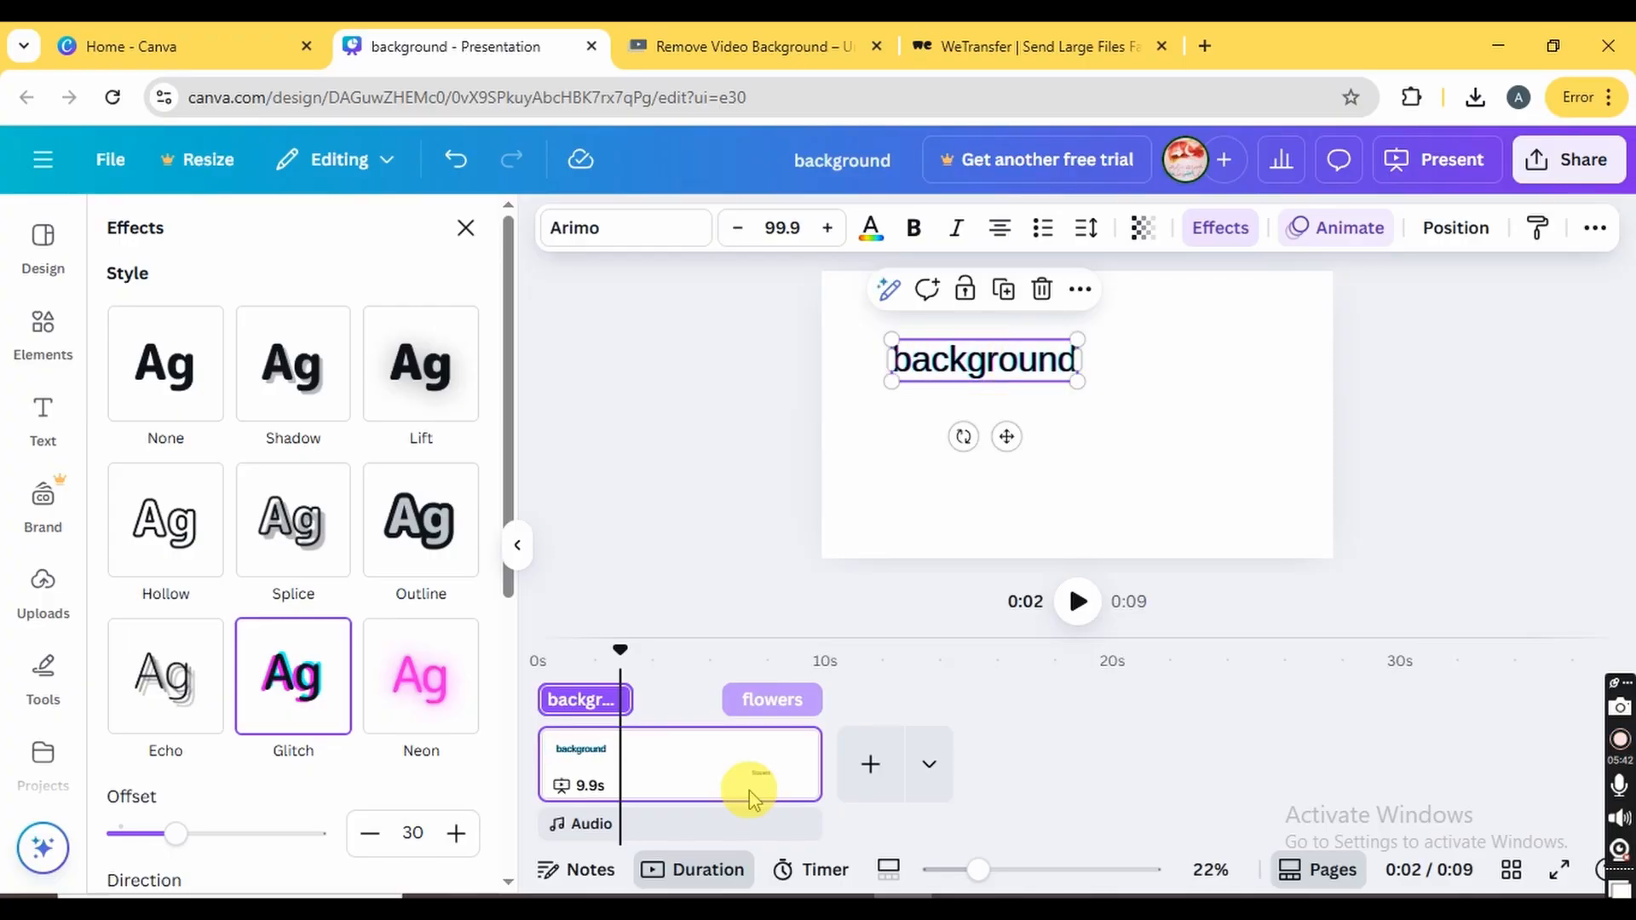
# - Enlarge the word "flowers" to text size 162 and place it in the lower-right area of the page
pyautogui.click(759, 701)
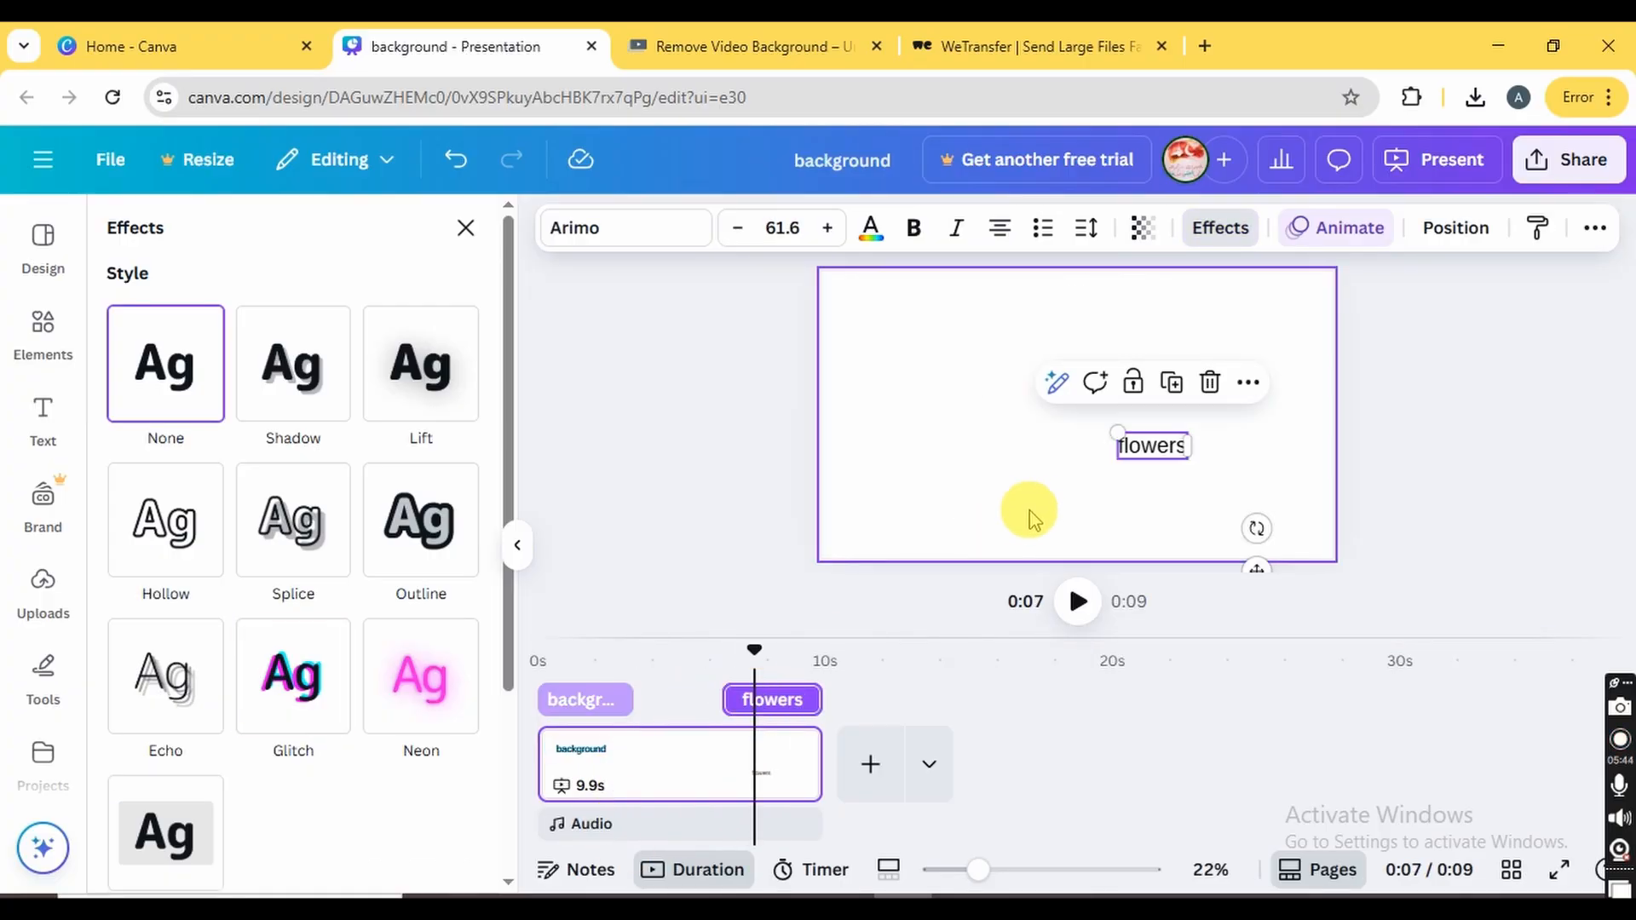
pyautogui.moveTo(1116, 434); pyautogui.dragTo(1004, 365)
pyautogui.moveTo(1081, 413); pyautogui.dragTo(1177, 469)
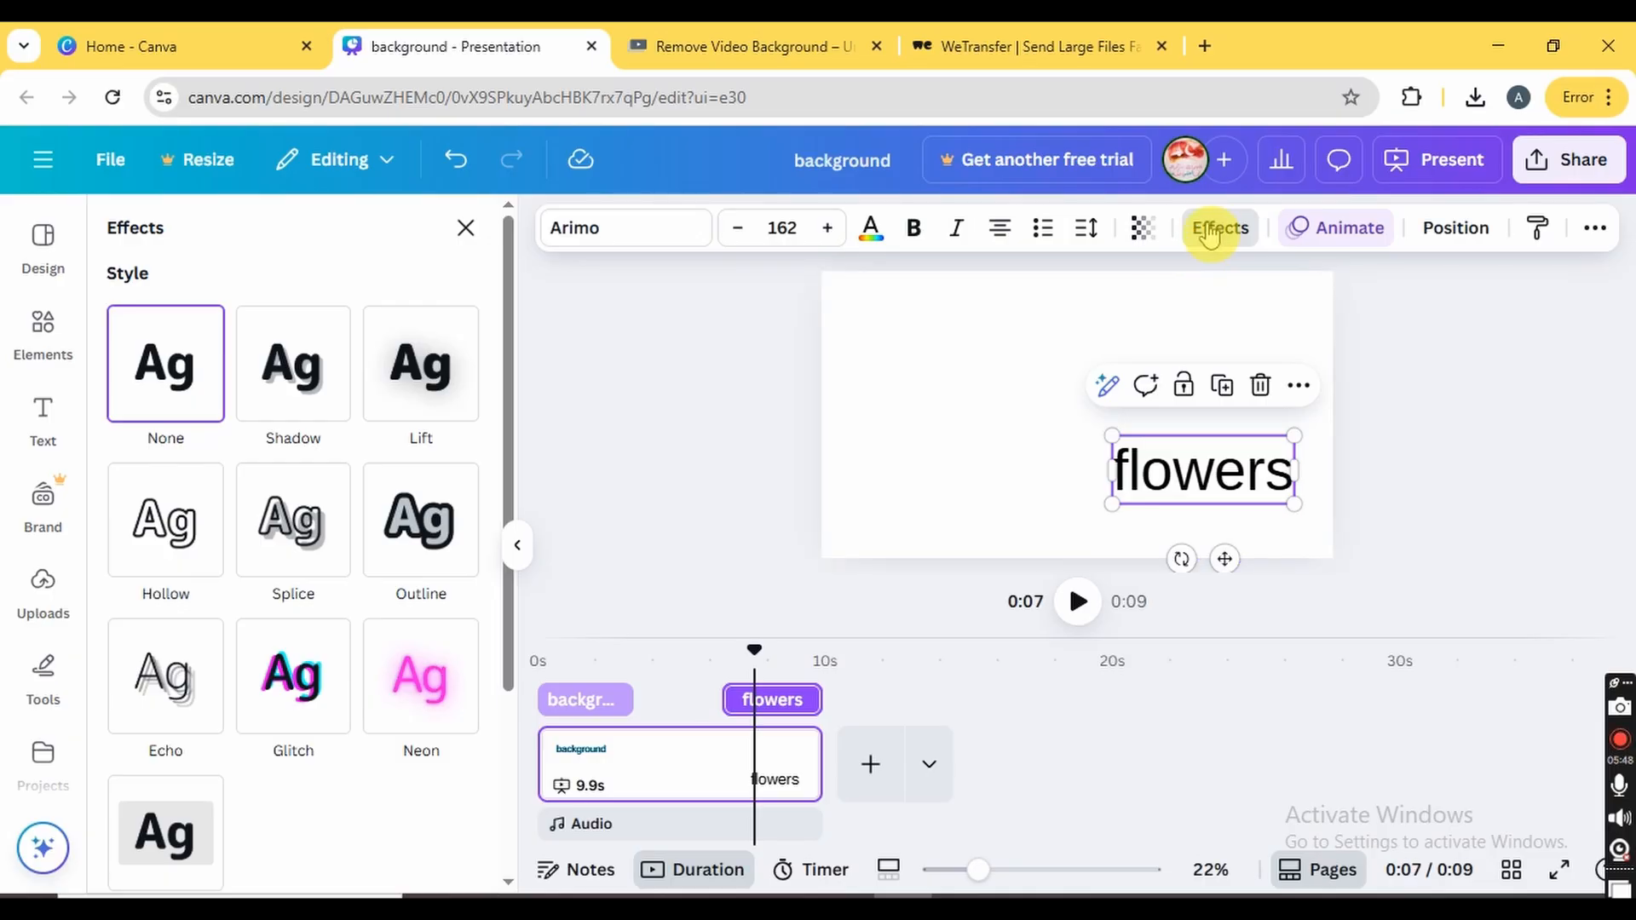
# - Apply the Curve shape and the Background text effect to the word "flowers"
pyautogui.click(1210, 230)
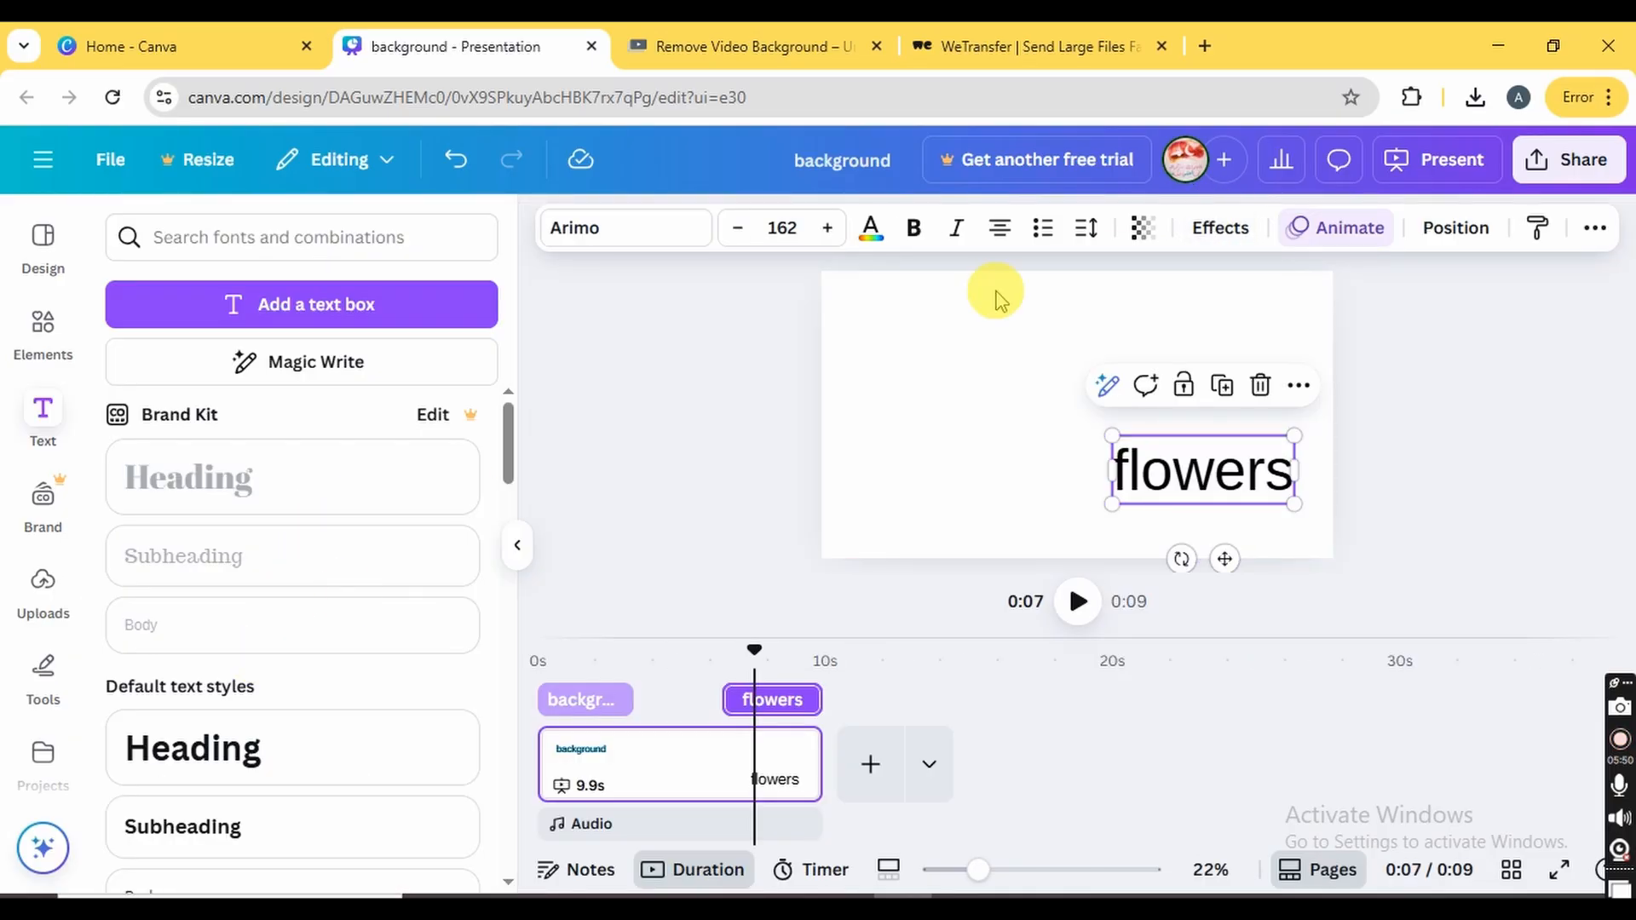
pyautogui.click(1223, 234)
pyautogui.scroll(-5, 222, 477)
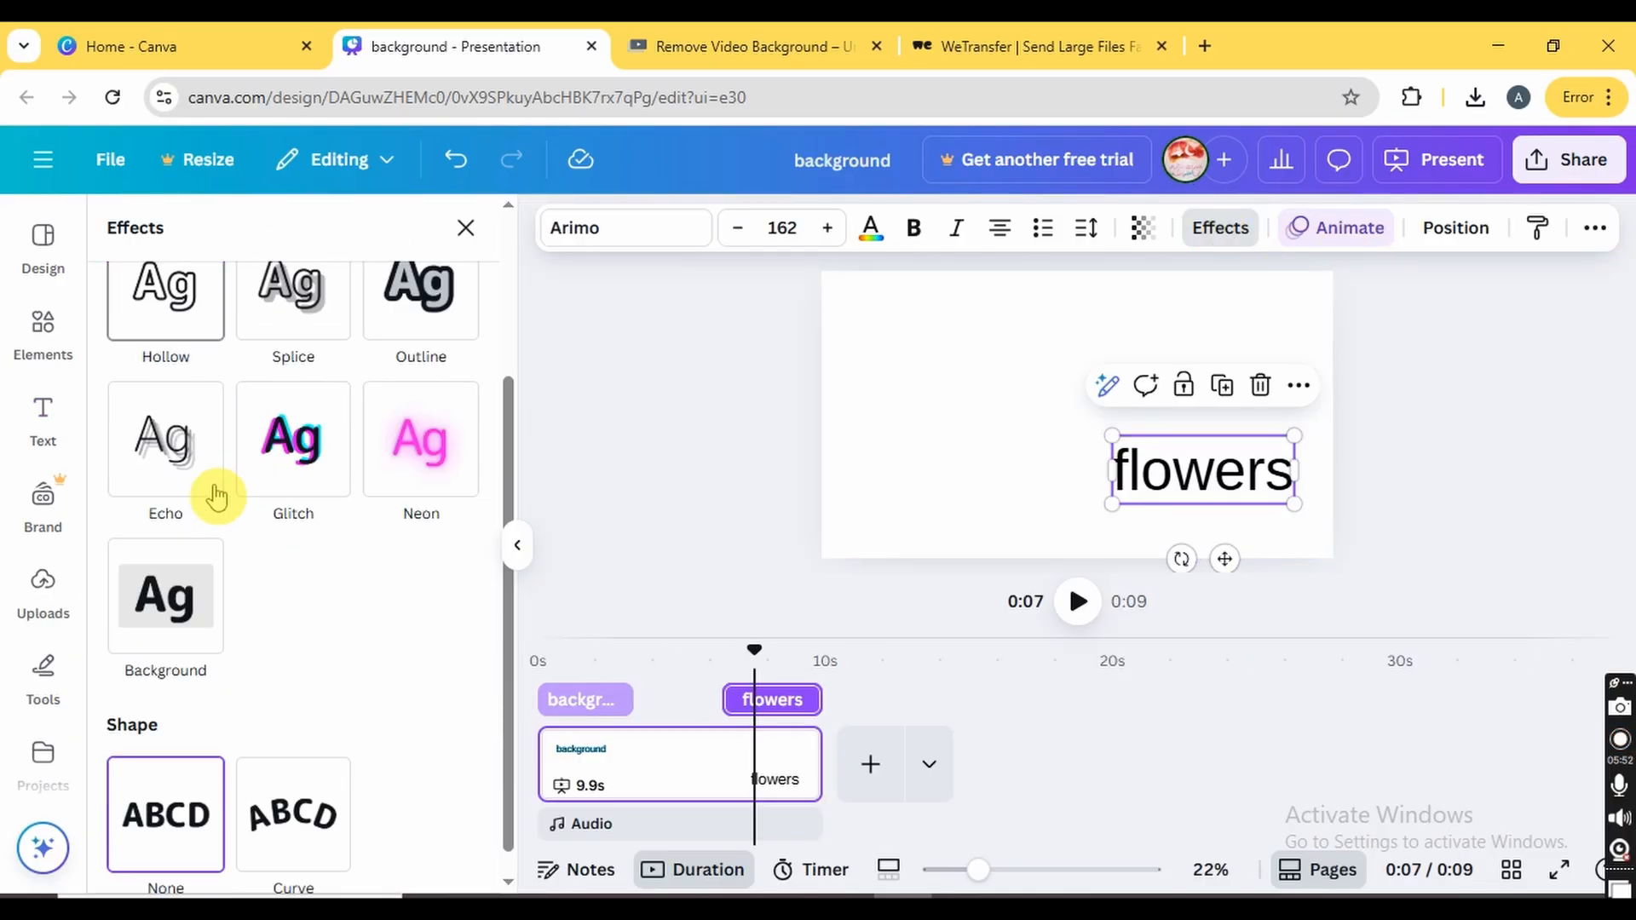
pyautogui.click(295, 767)
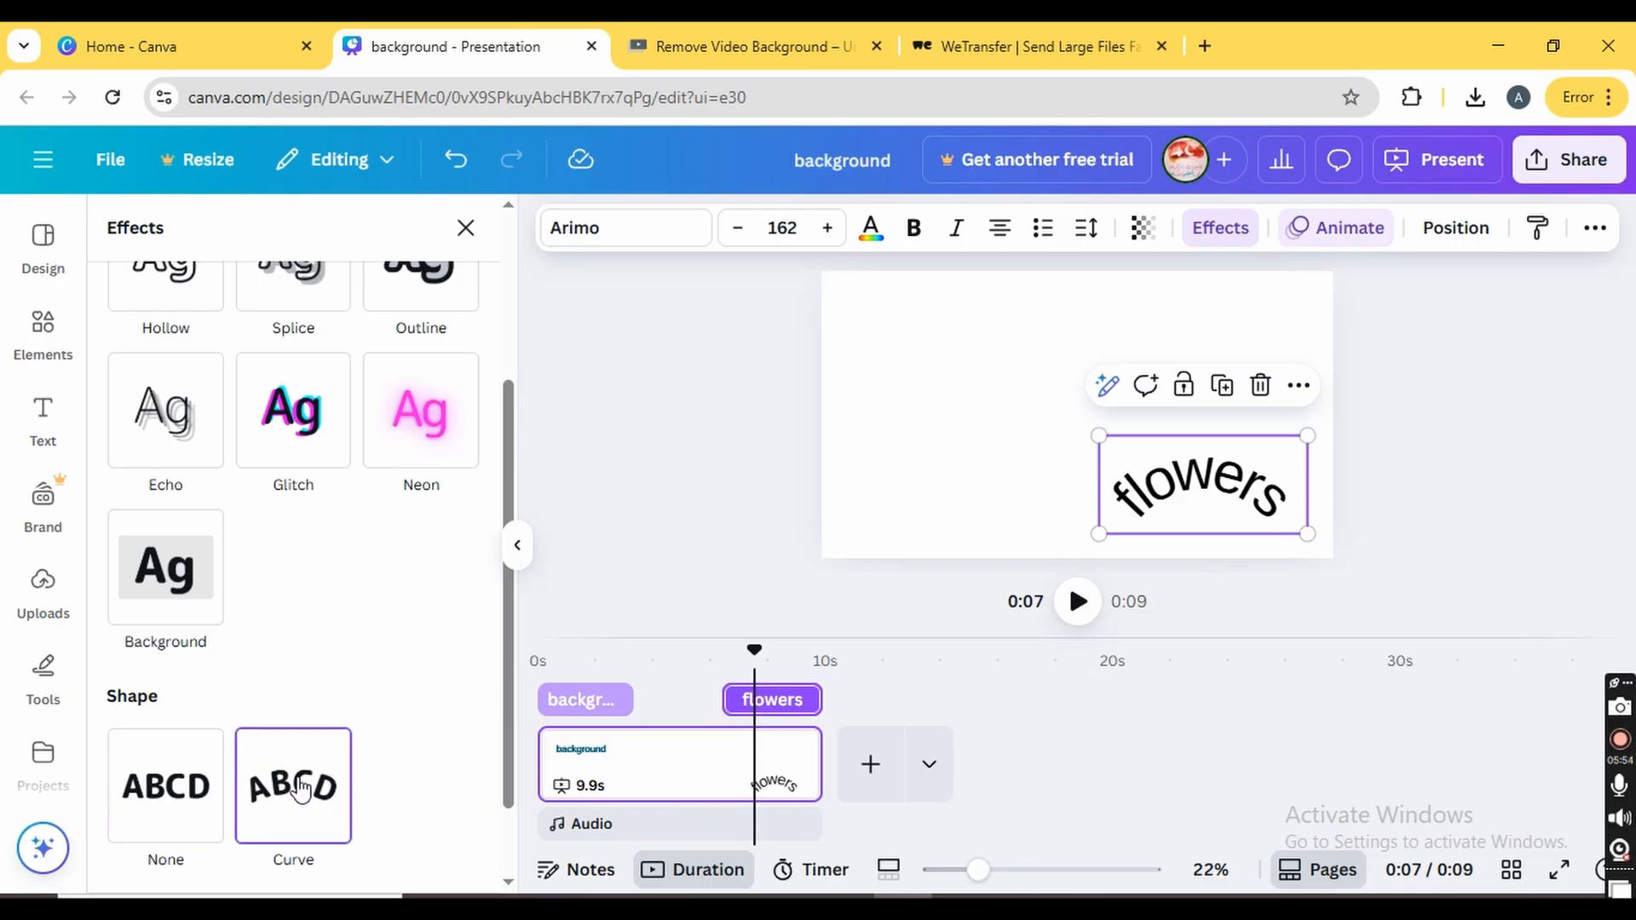
pyautogui.click(138, 584)
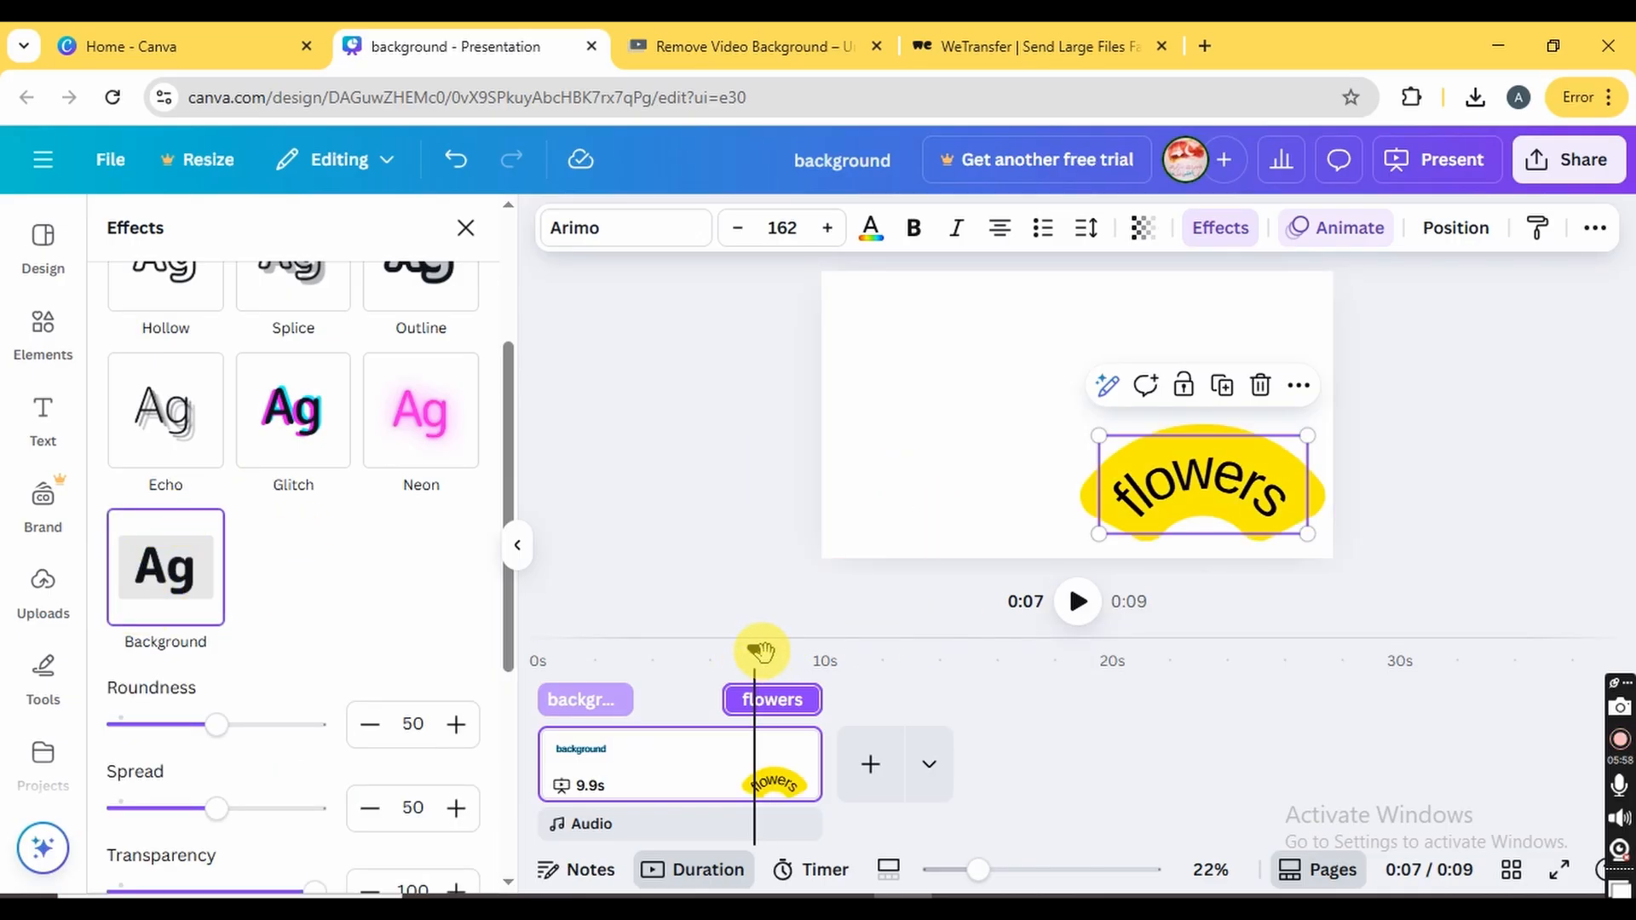
# - Play the page from just before "flowers" starts on the timeline to preview the styled word, and pause it
pyautogui.moveTo(754, 652); pyautogui.dragTo(698, 647)
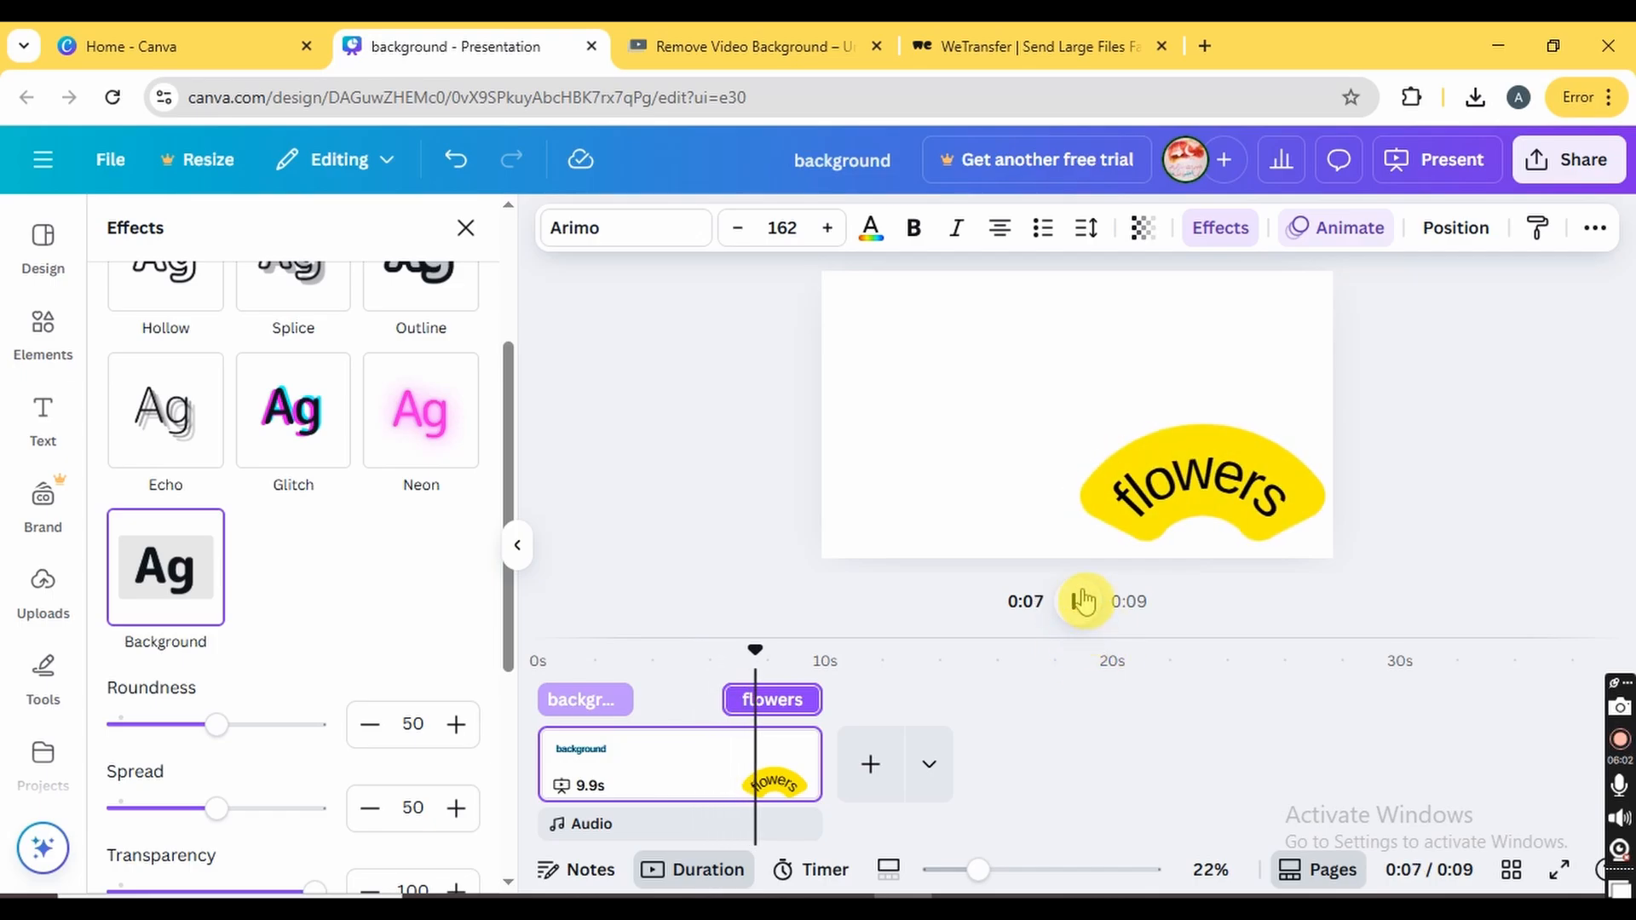
pyautogui.click(1078, 603)
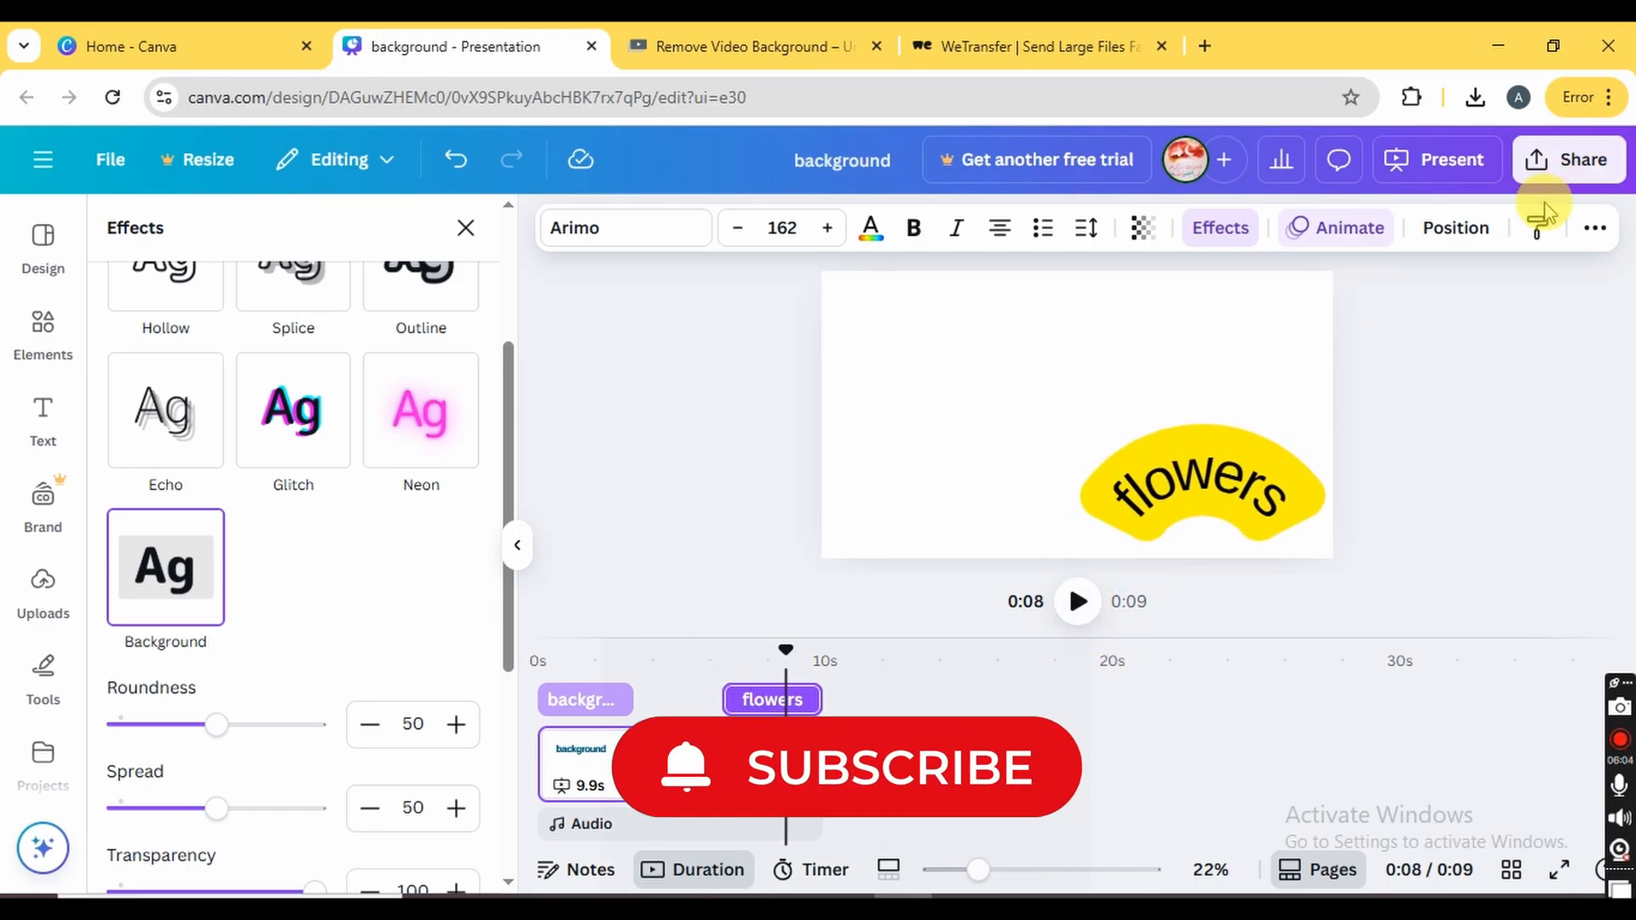
# - Open the sharing and download options for the design
pyautogui.click(1566, 162)
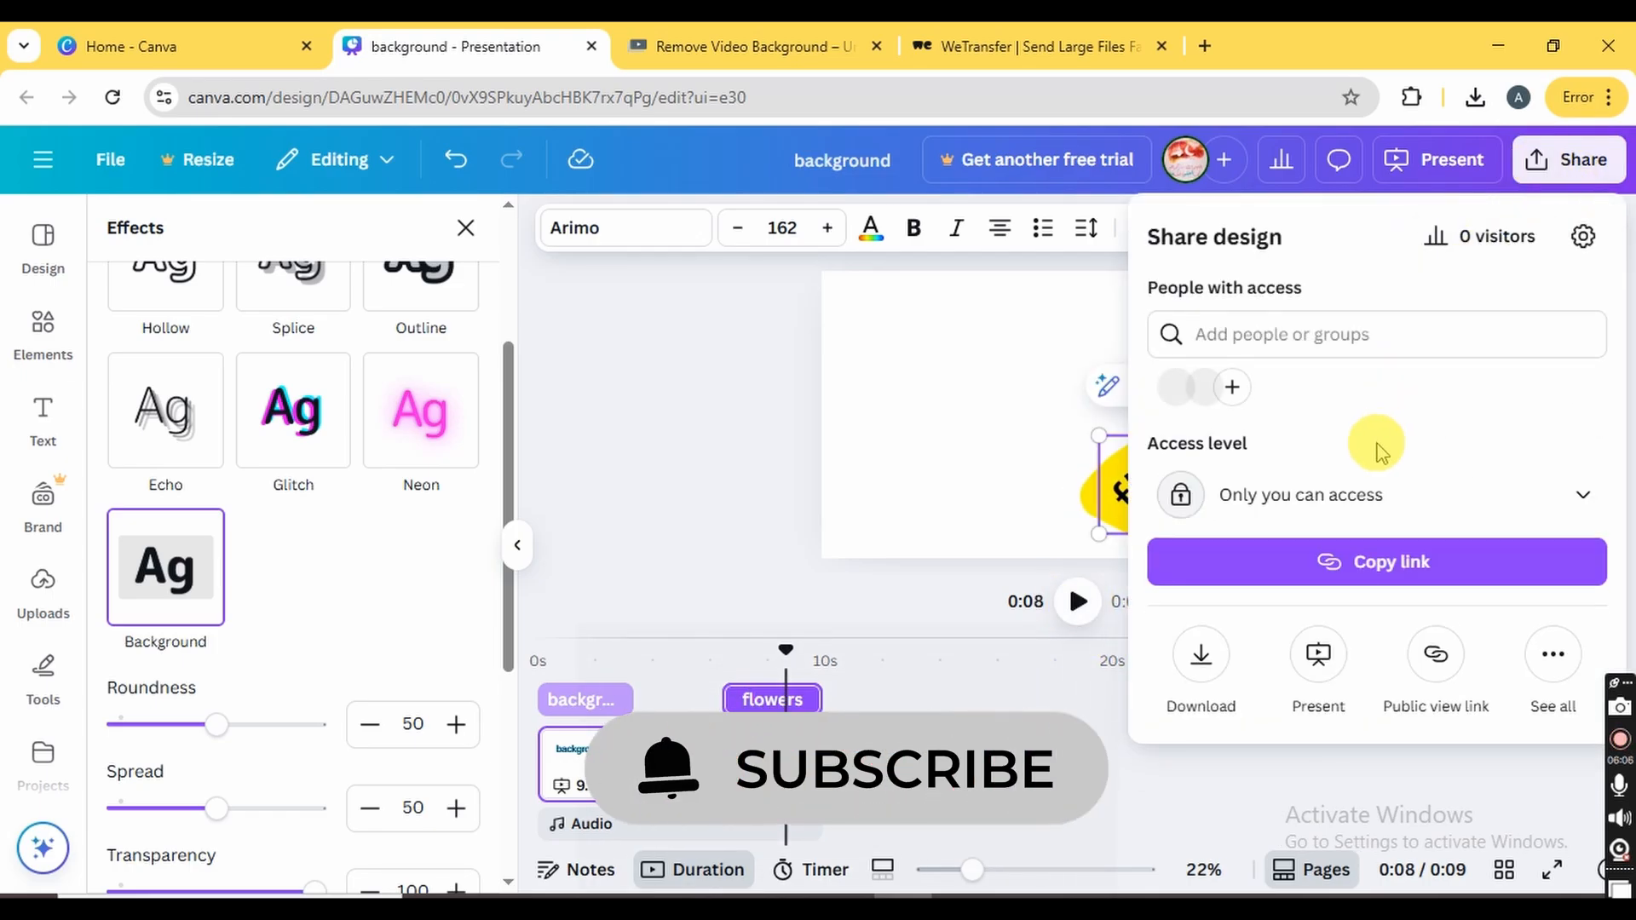